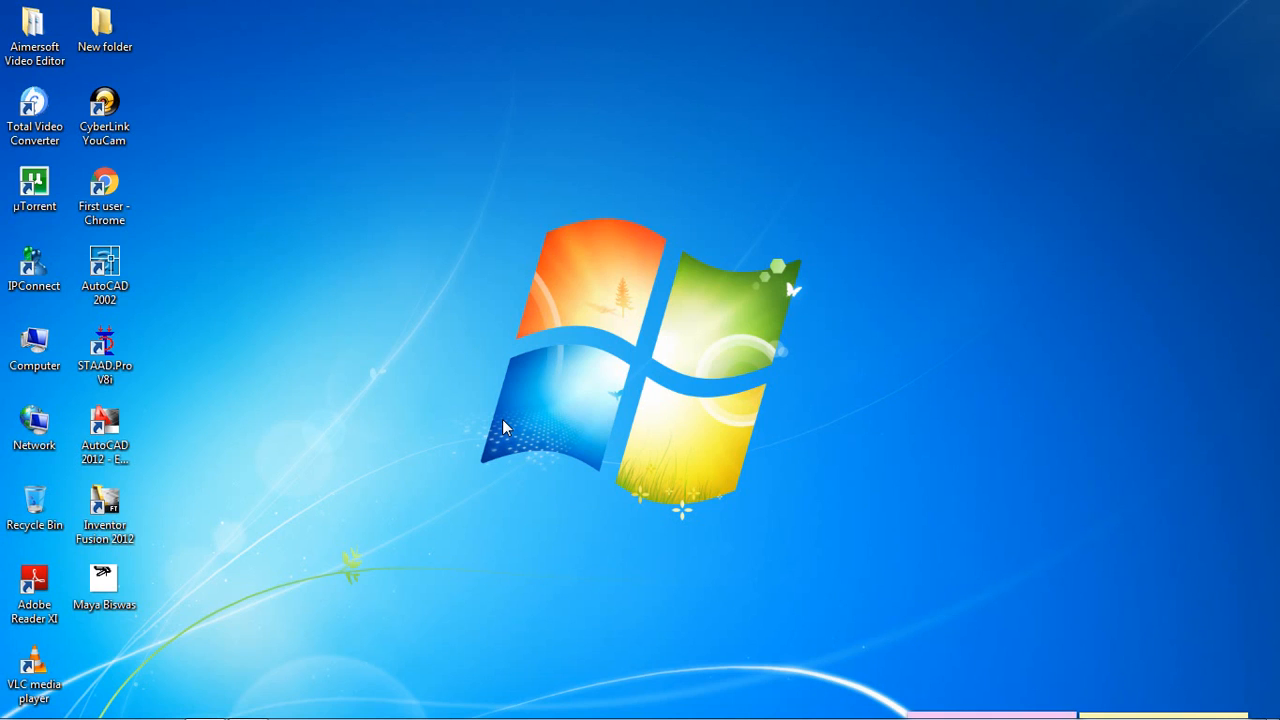
- Launch STAAD.Pro V8i and create a Space project named MIrror in meters and kilonewtons, overwriting the existing file and starting with Add Beam
double_click(86, 370)
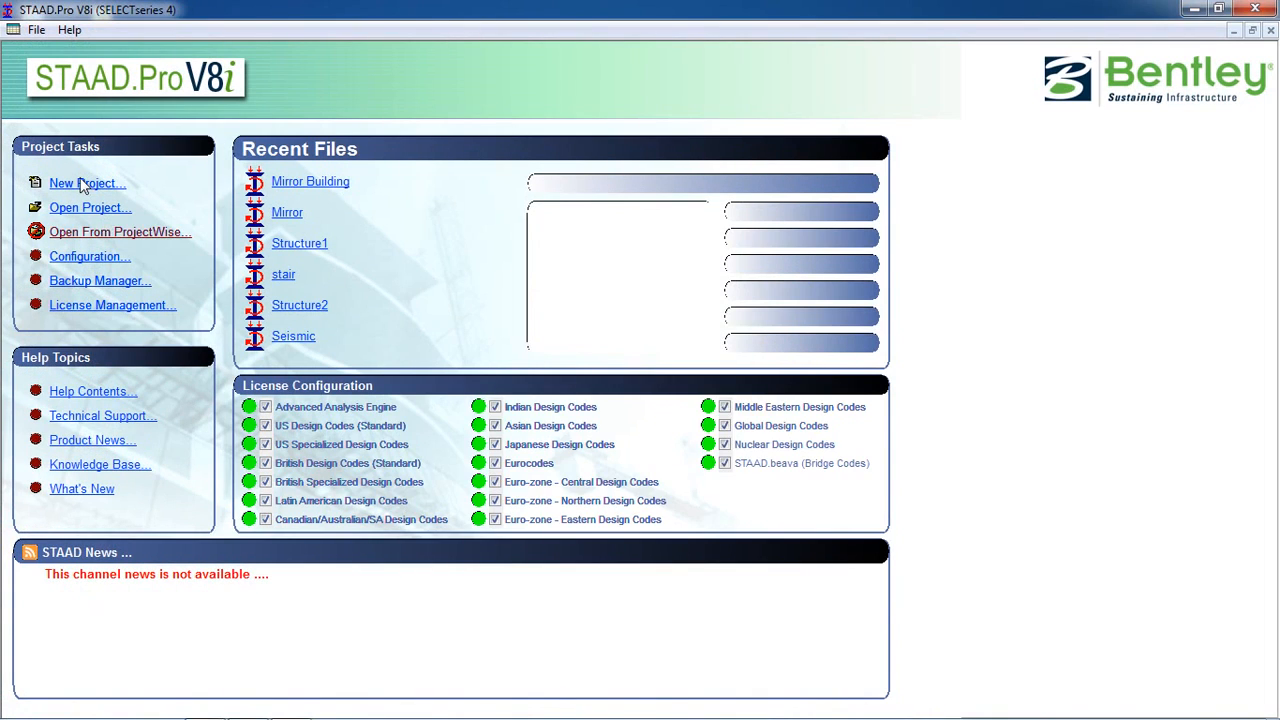
left_click(84, 185)
left_click(445, 220)
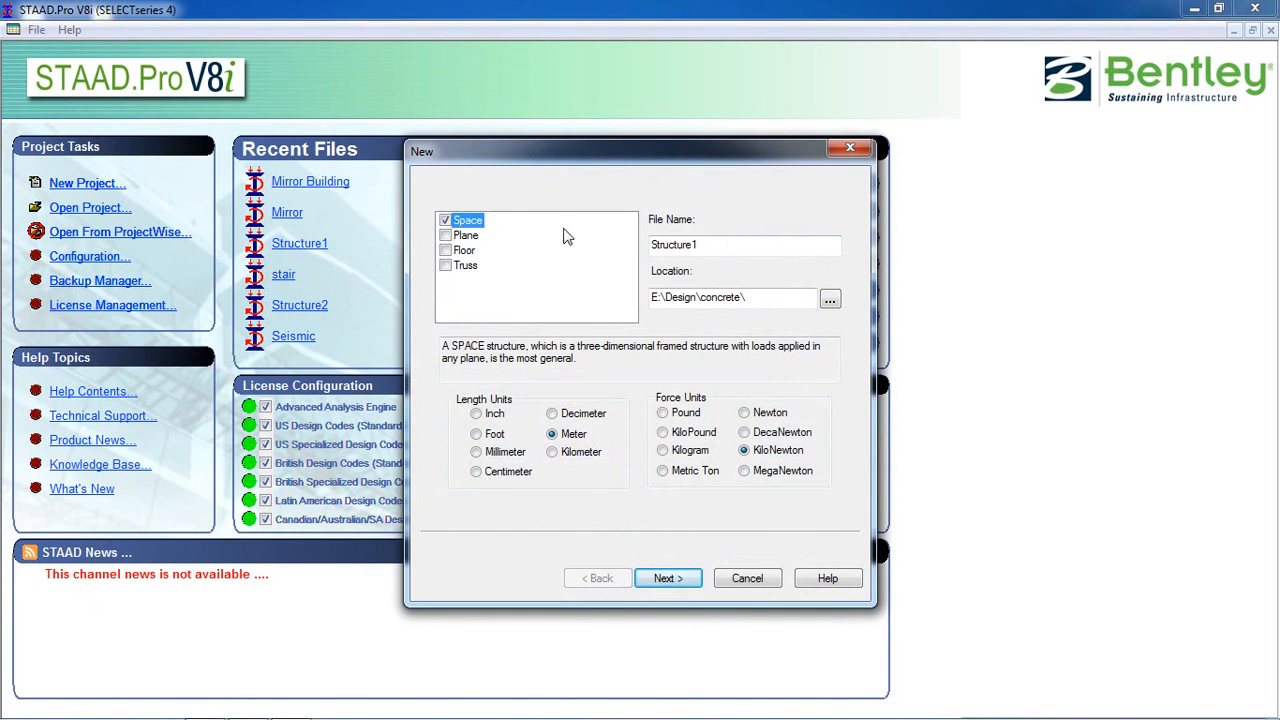
type("Mirror")
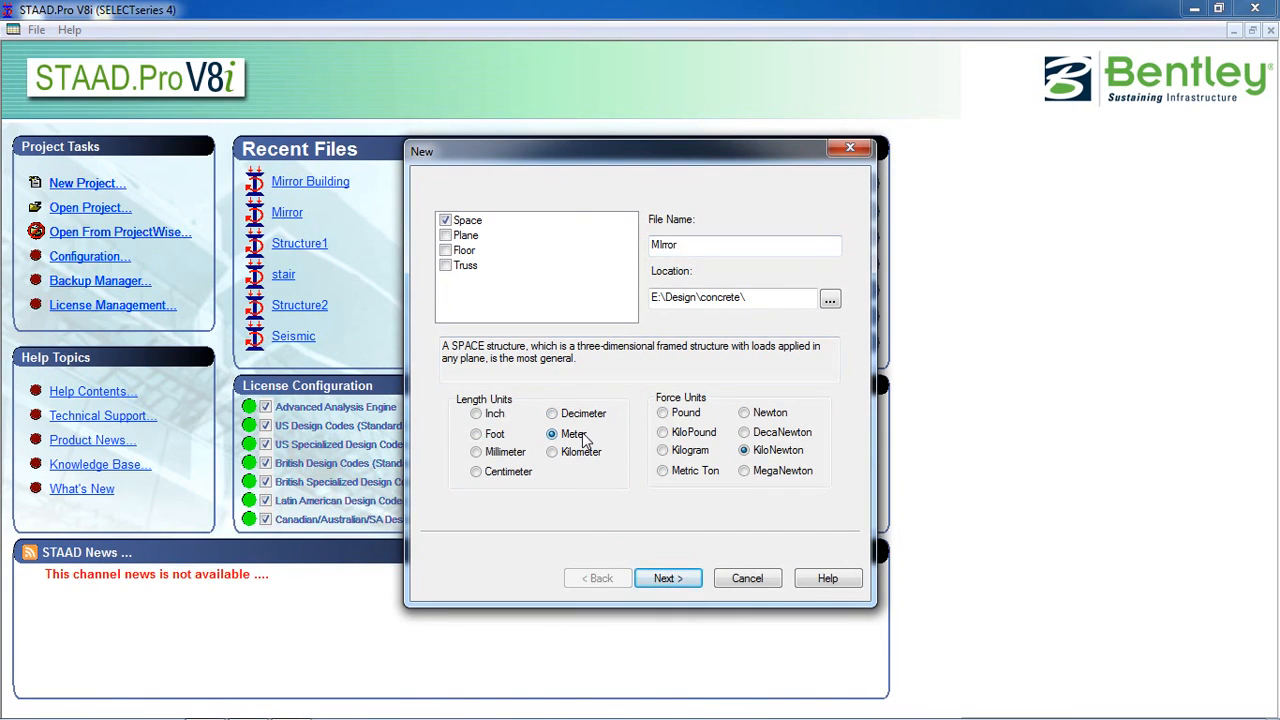
left_click(667, 579)
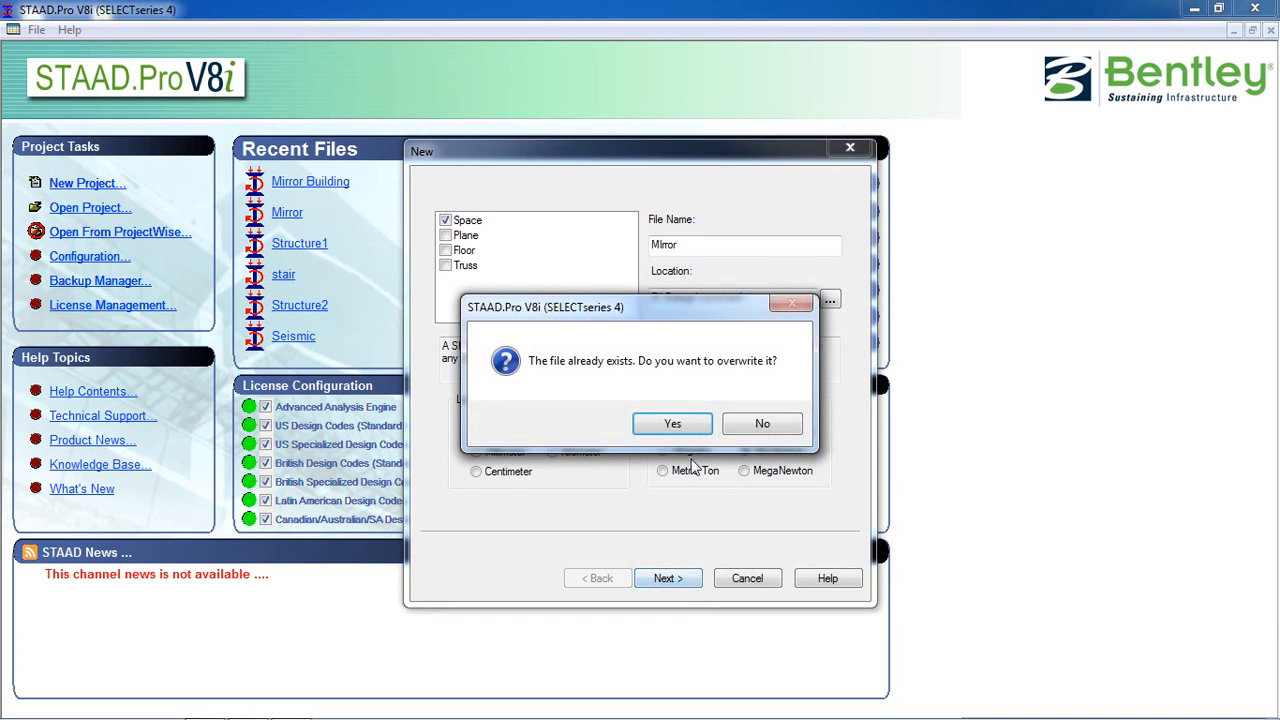
left_click(693, 438)
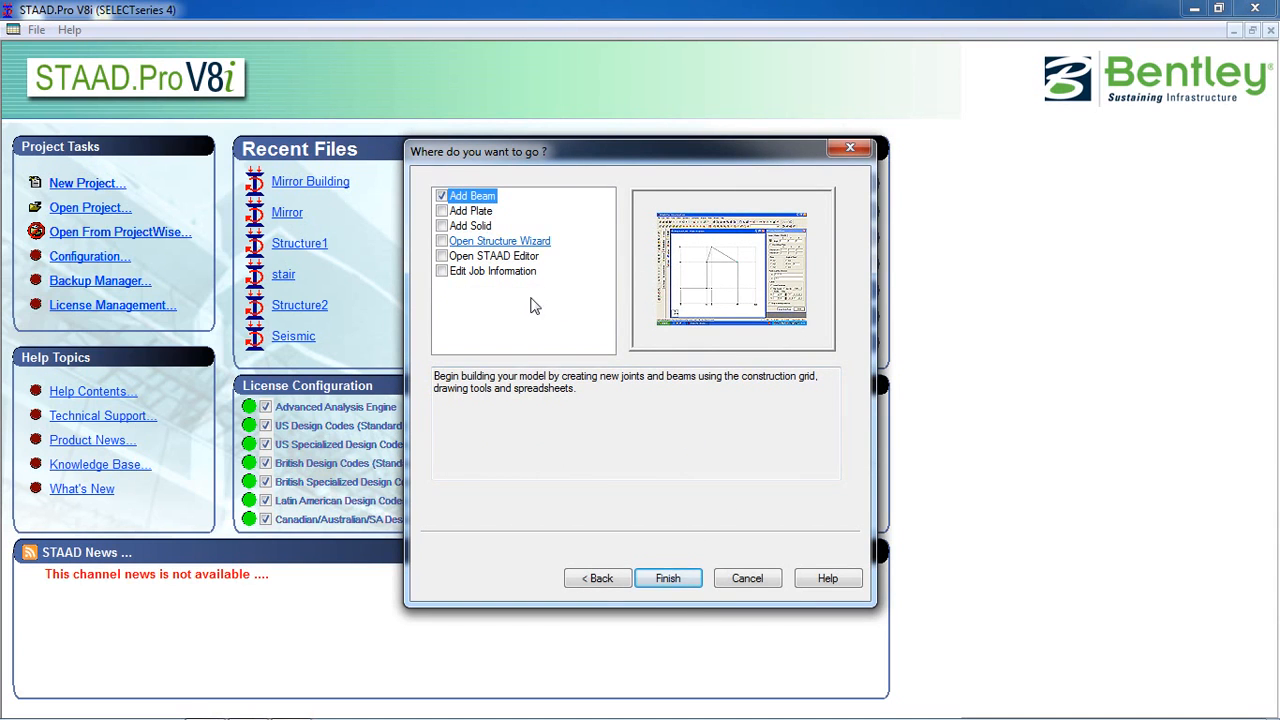
left_click(664, 578)
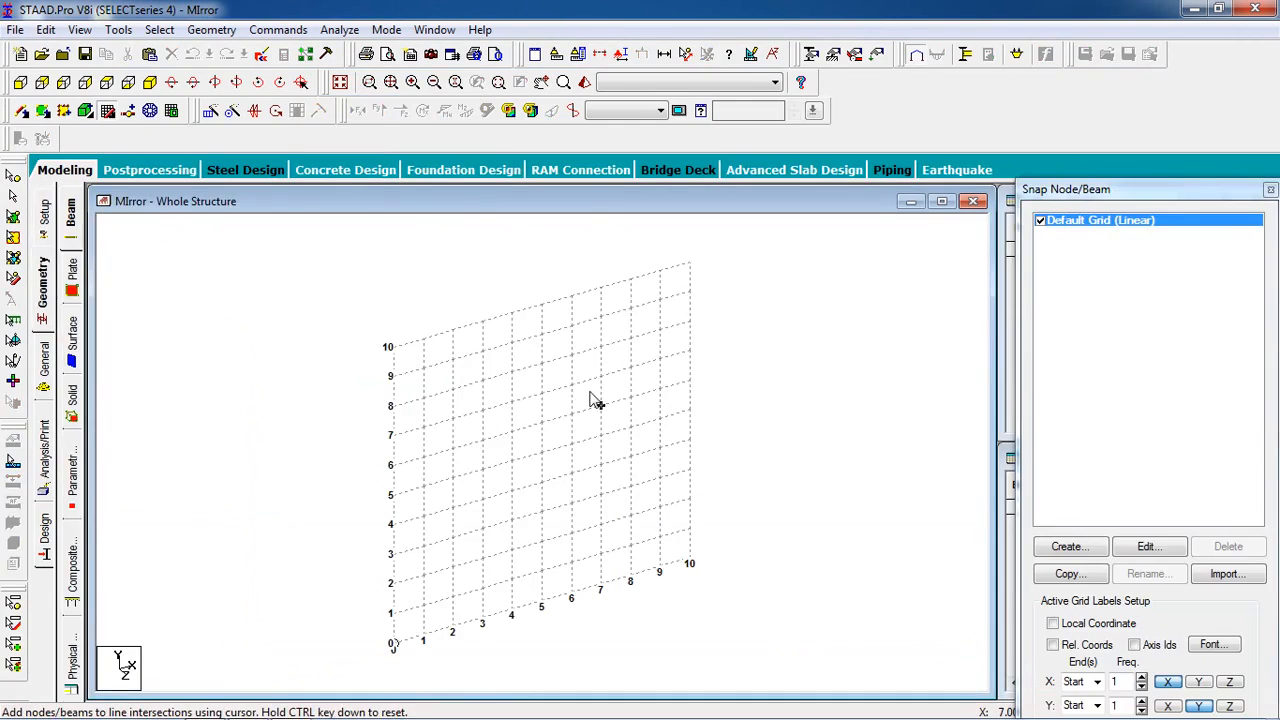
- Edit the default linear grid to lie in the X-Z plane with 20 construction lines along X and 12 along Z
middle_click_drag(754, 586, 770, 532)
middle_click_drag(771, 423, 771, 449)
scroll(769, 450, "down", 1)
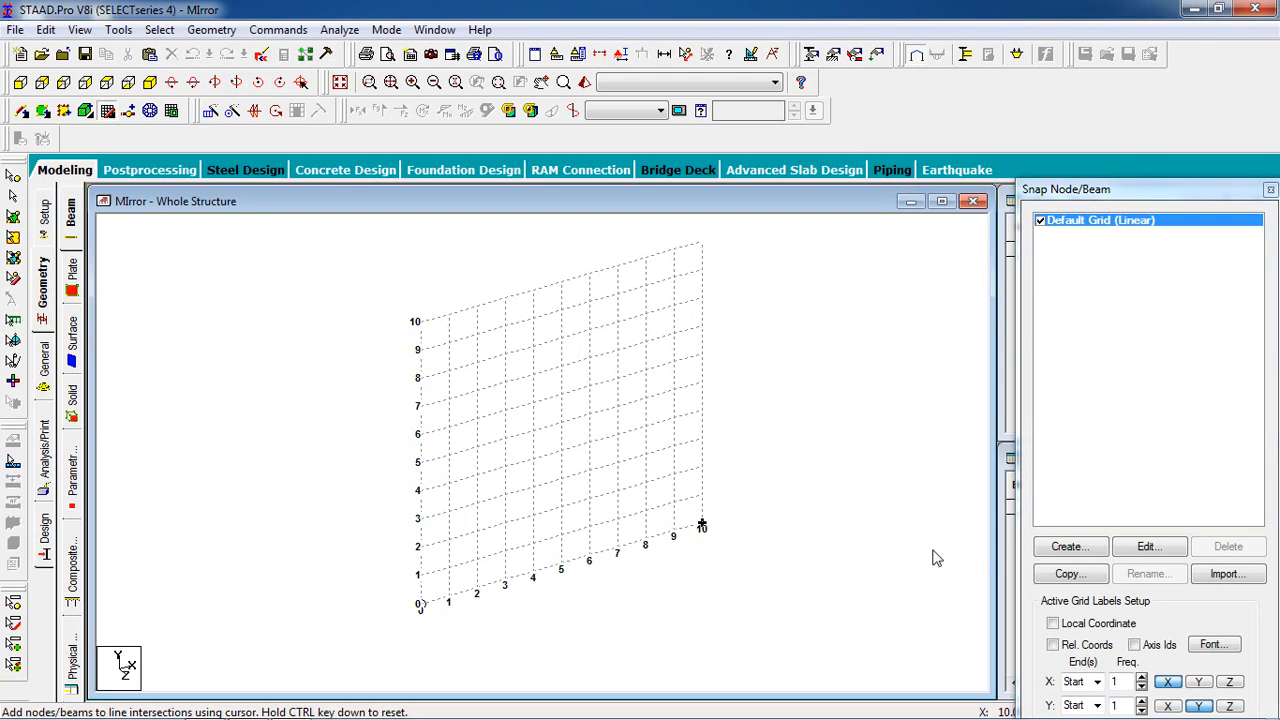
left_click(1145, 550)
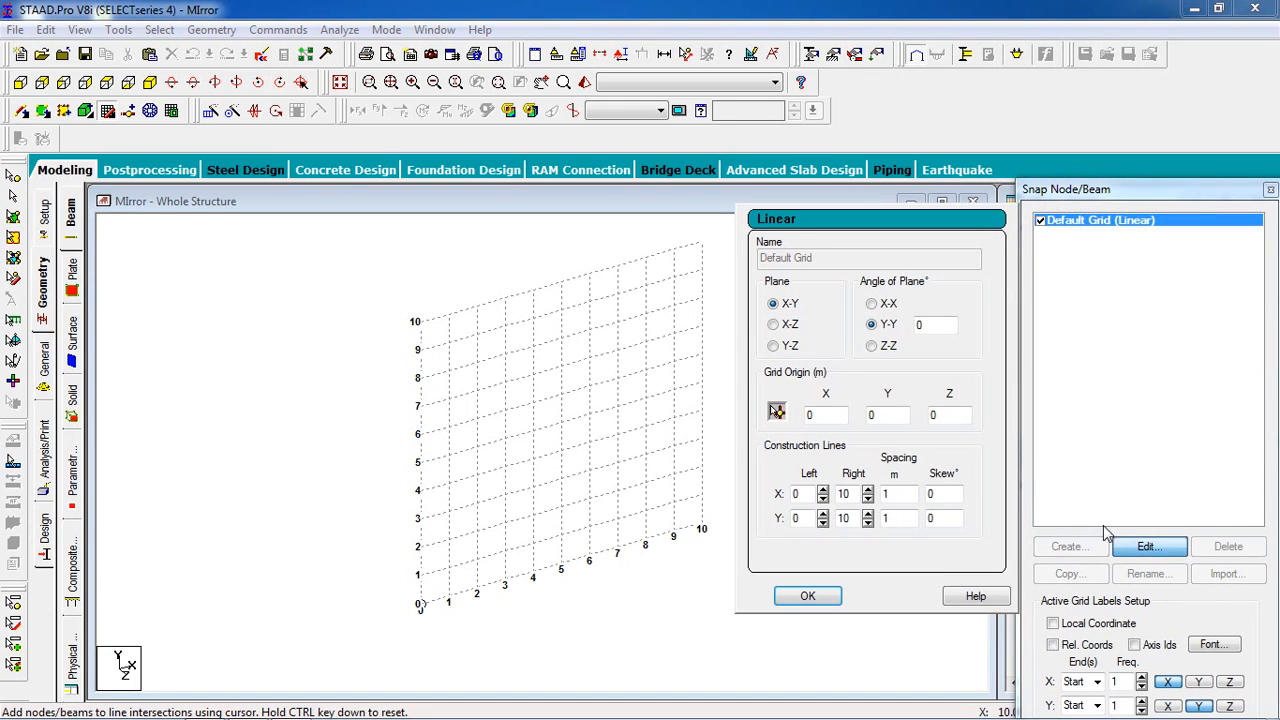
left_click(780, 327)
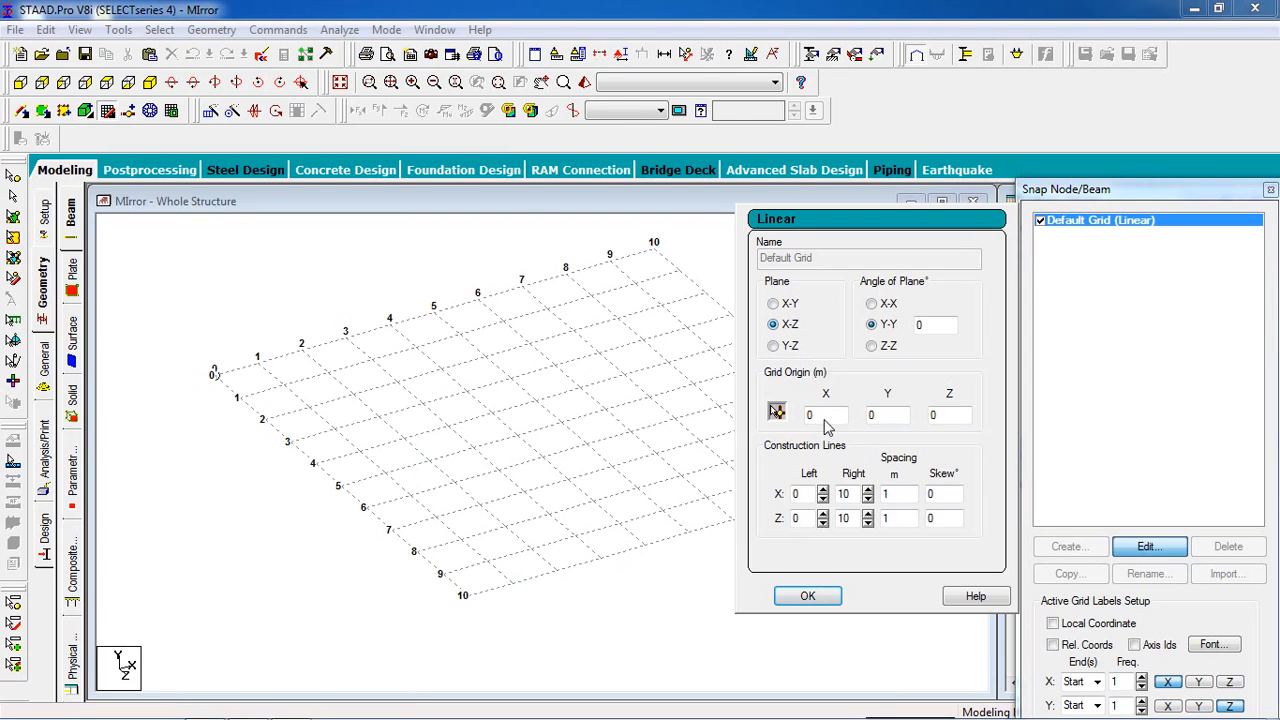
double_click(850, 503)
type("20")
double_click(848, 520)
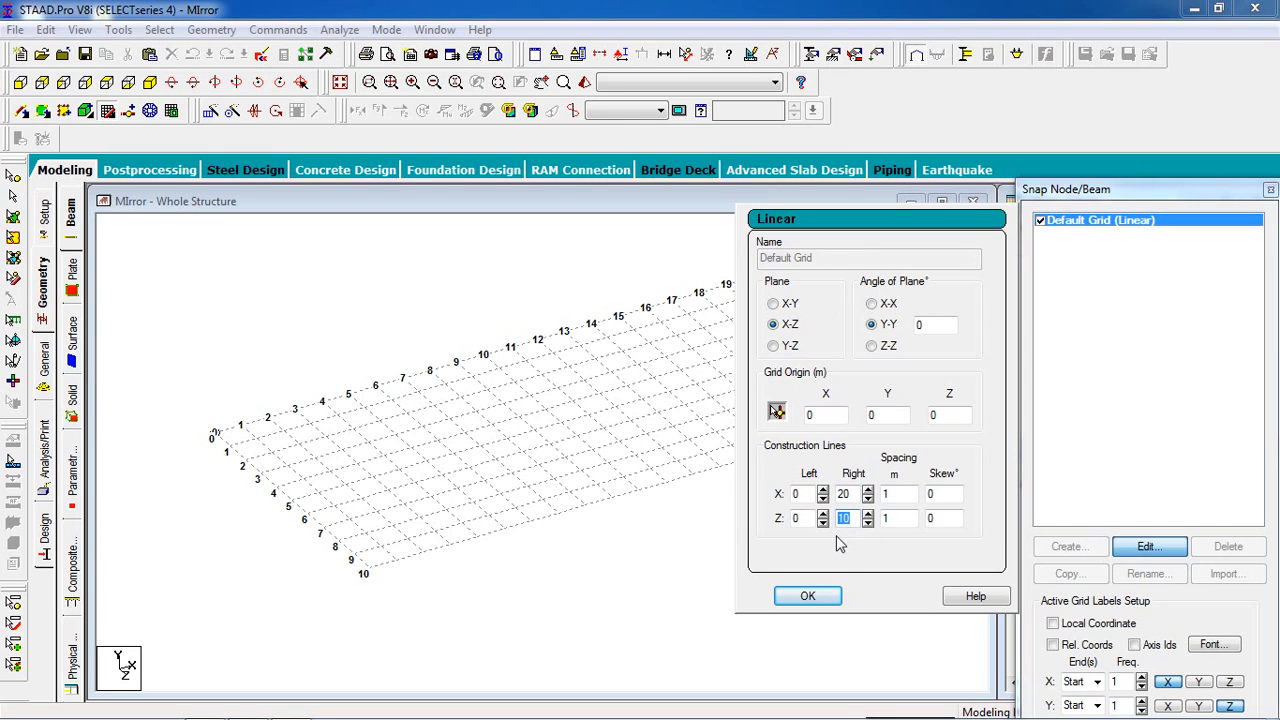
type("12")
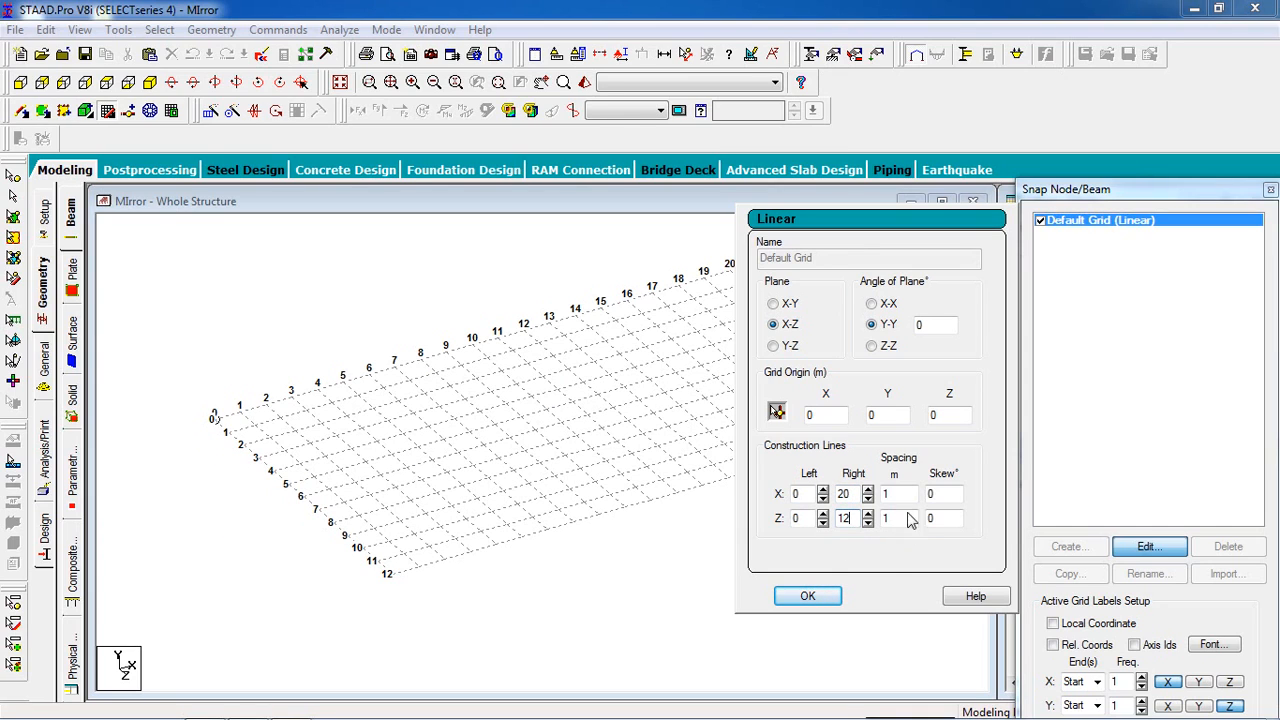
left_click(832, 594)
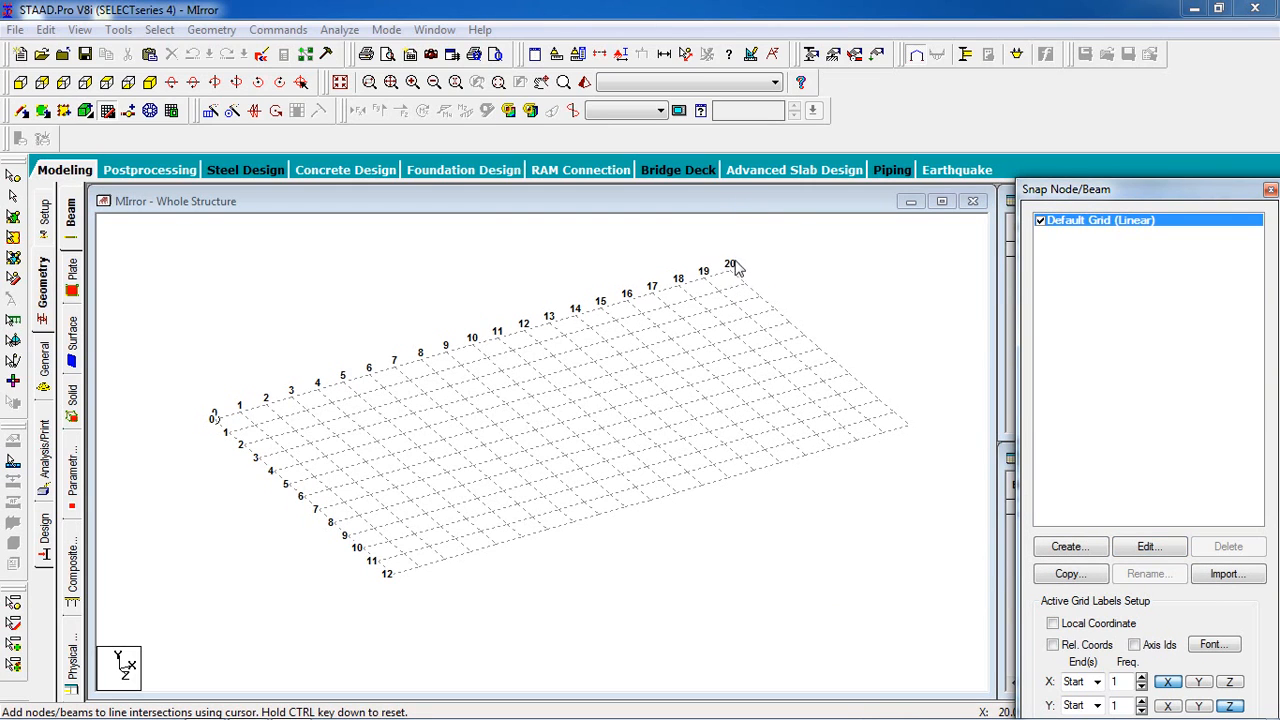
- Draw beams stepping 3 m alternately along X and Z from X 20, Z 0 to X 8, Z 9, continuing via X 7, Z 10 to X 6, Z 12
middle_click_drag(764, 264, 758, 332)
scroll(754, 330, "up", 2)
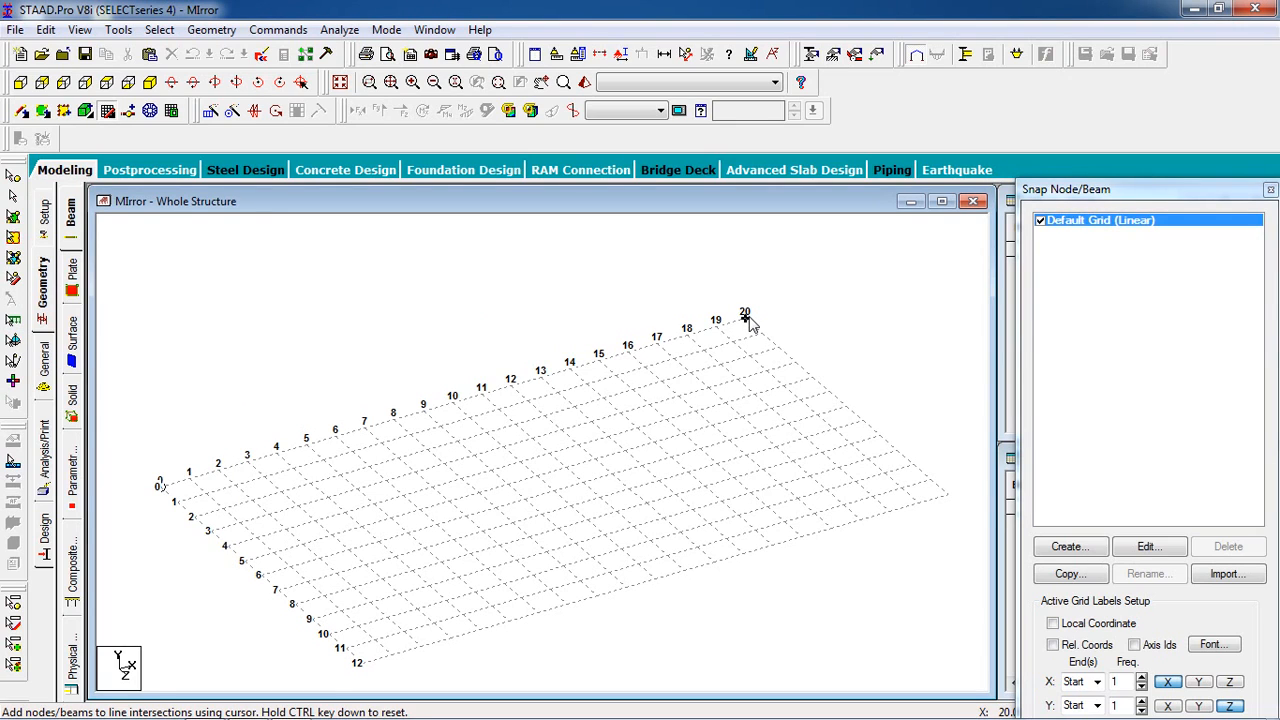
left_click(749, 319)
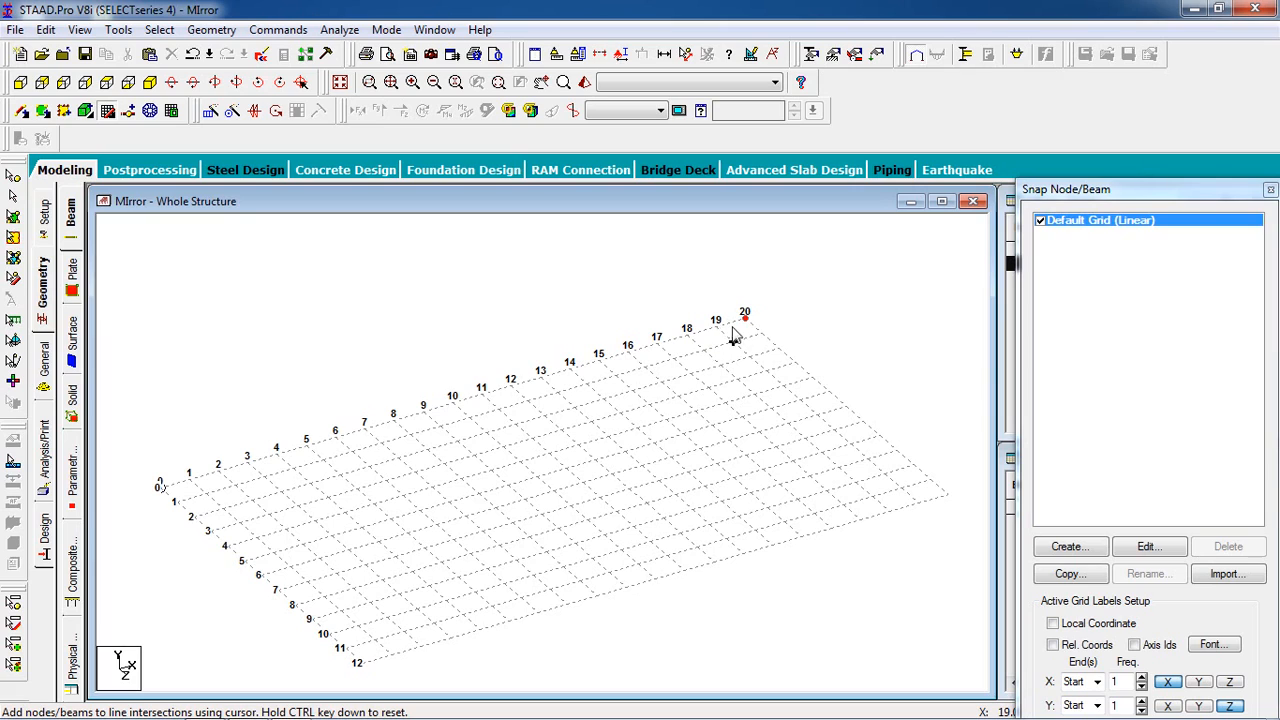
left_click(660, 345)
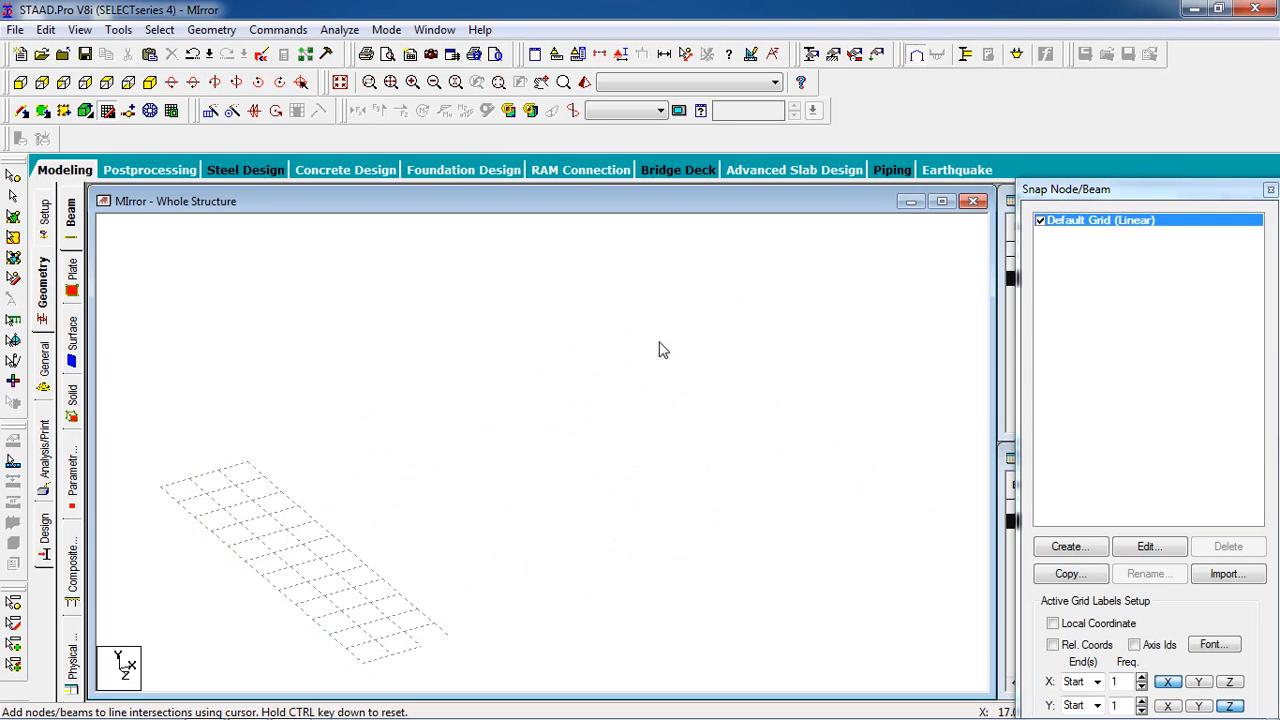
left_click(697, 398)
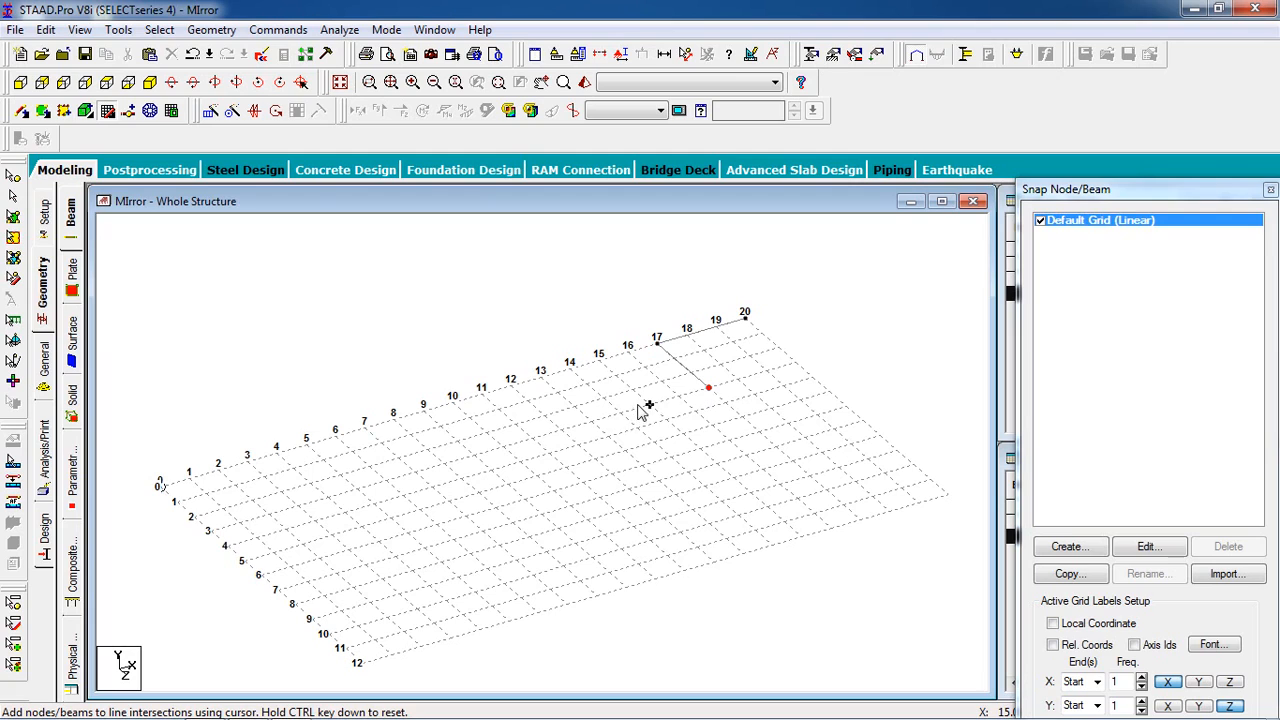
left_click(634, 426)
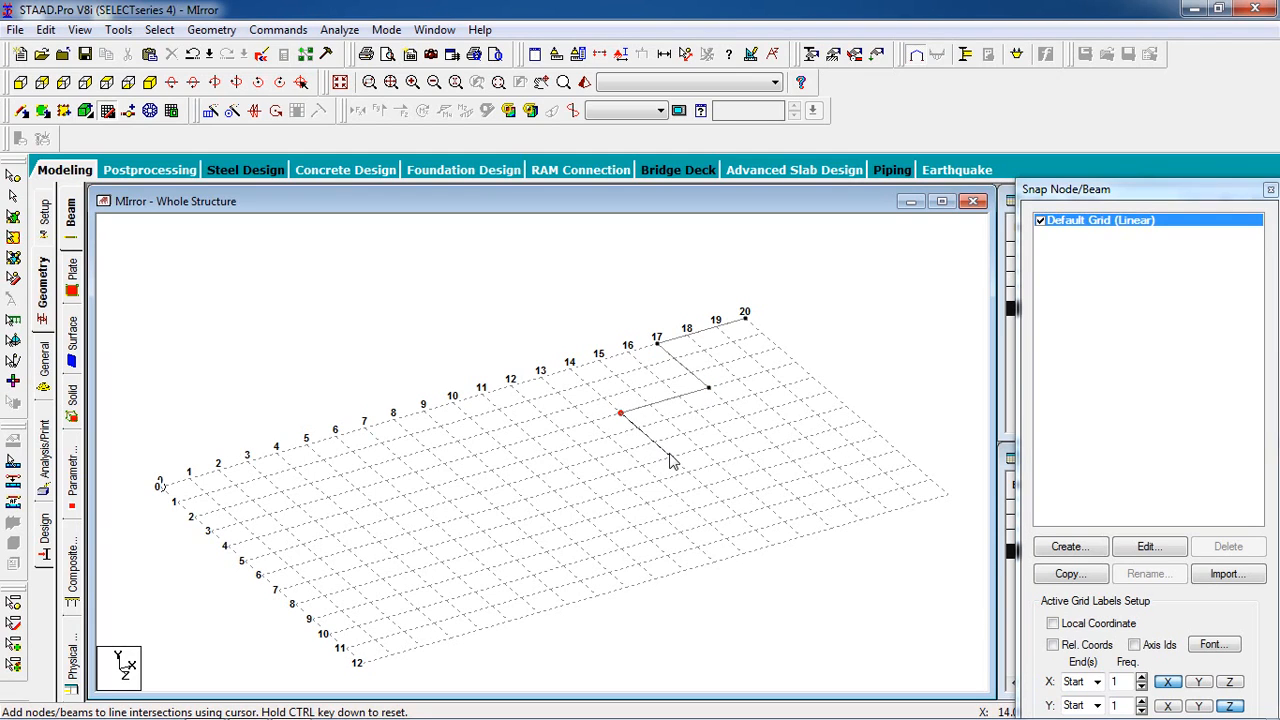
left_click(672, 463)
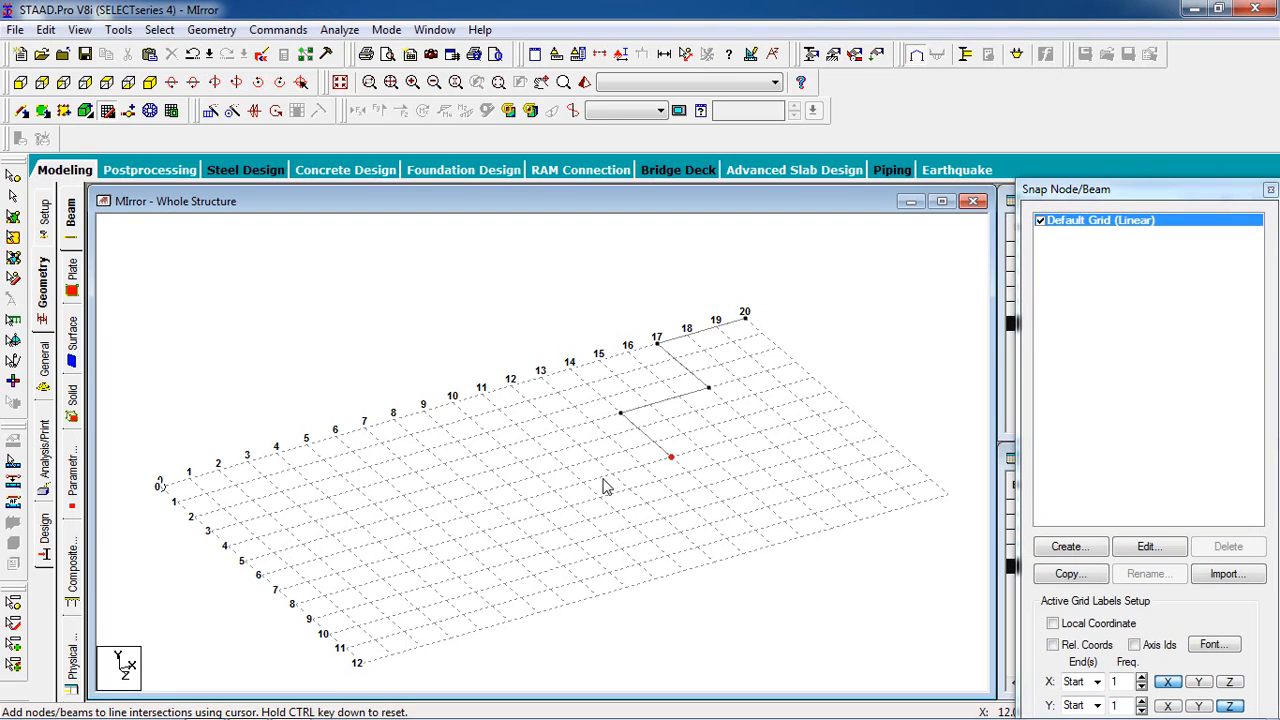
left_click(589, 487)
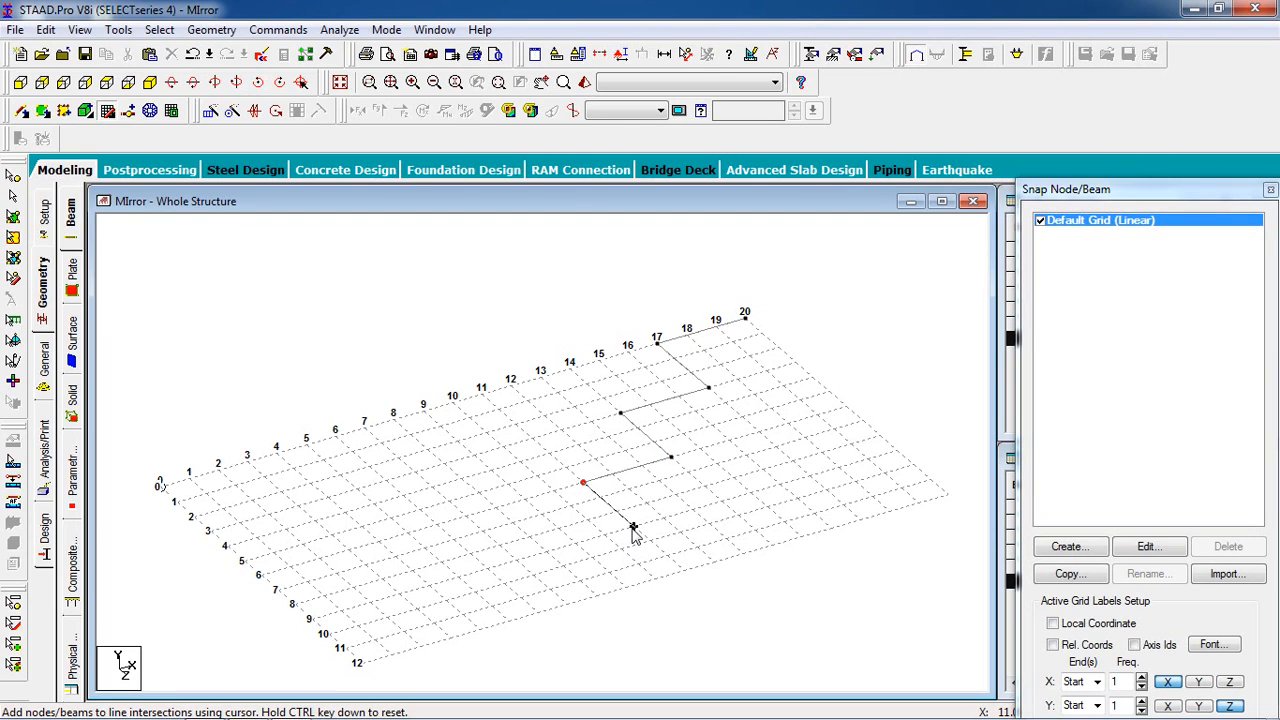
left_click(634, 528)
left_click(546, 553)
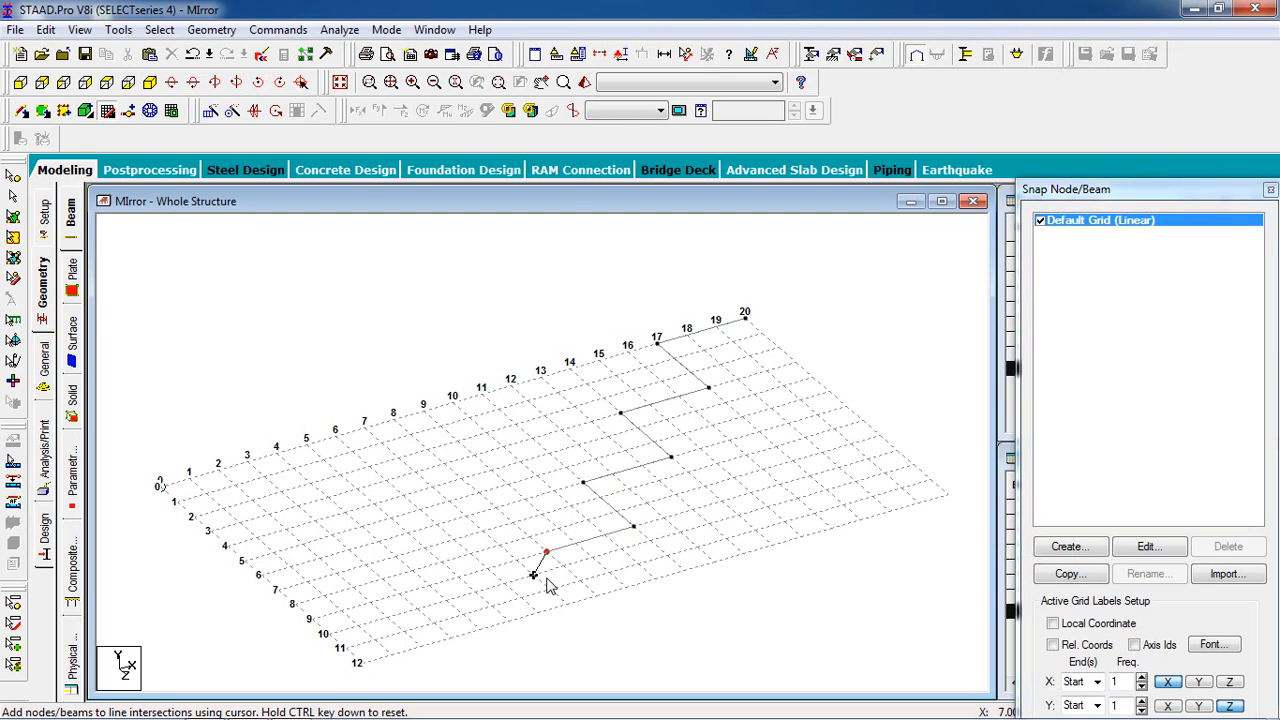
left_click(534, 575)
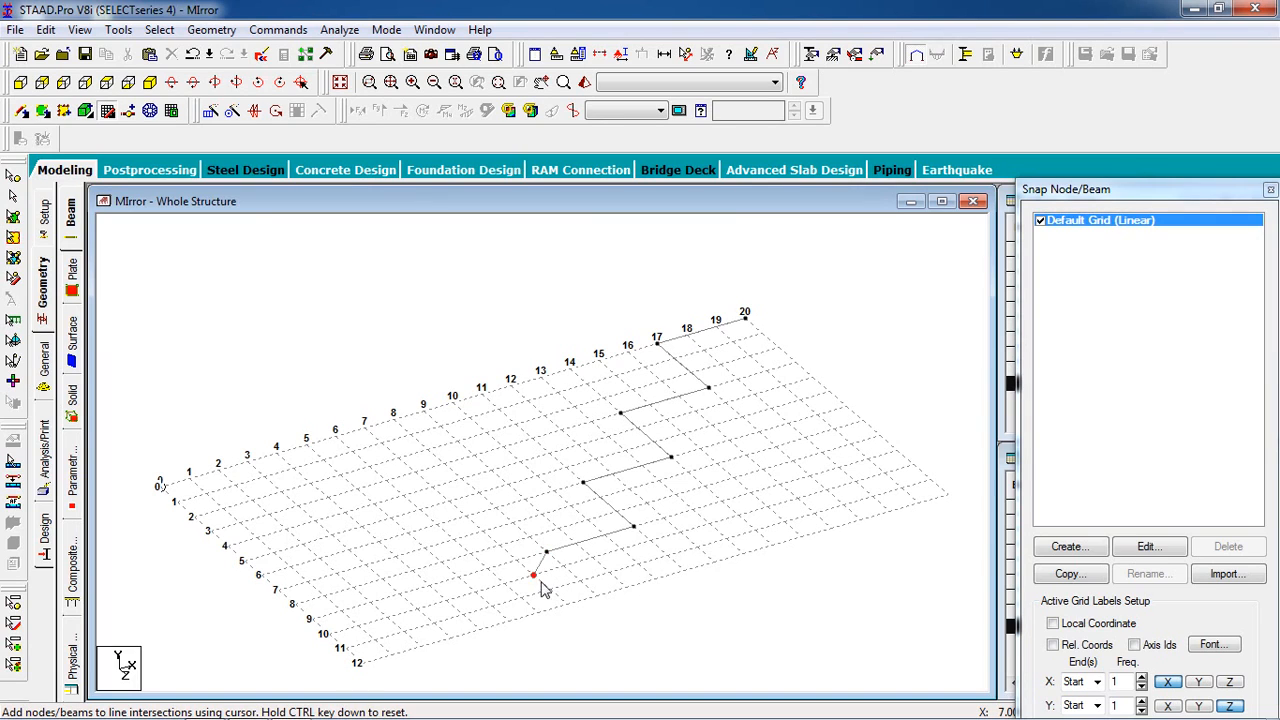
left_click(538, 612)
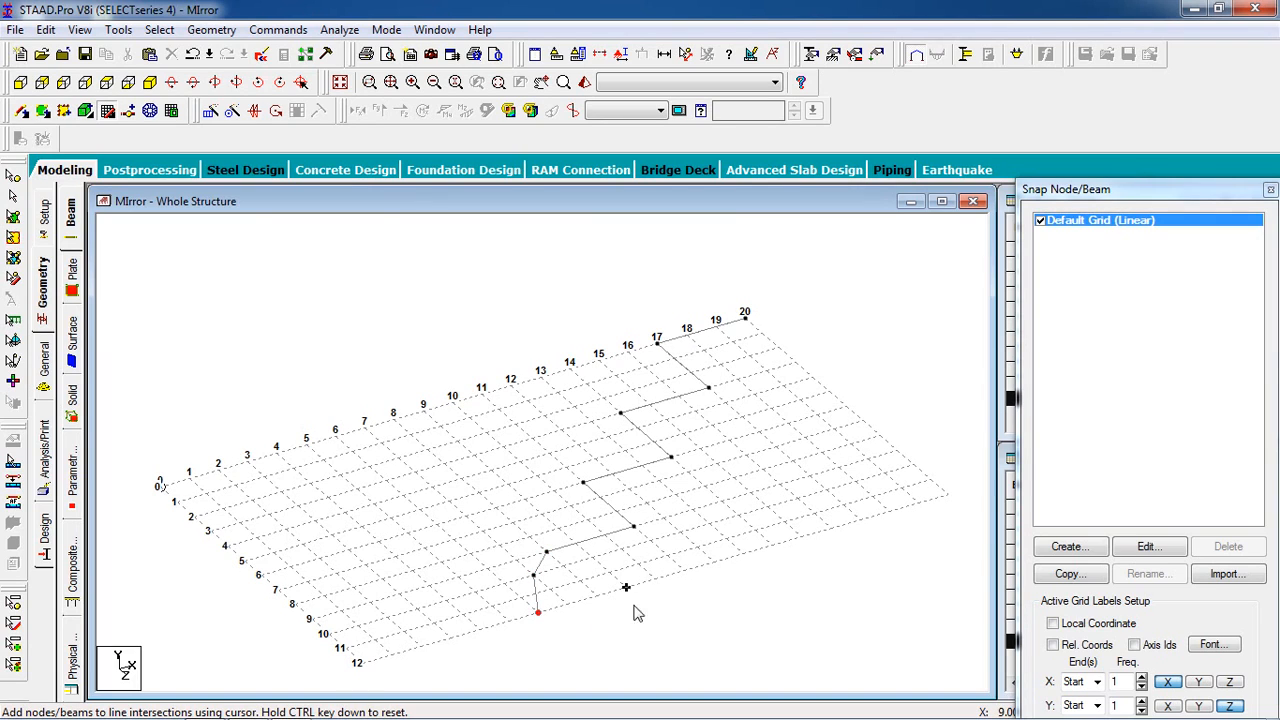
- Extend the beams along Z 12 through X 11, 14, 17 and 20, continuing along X 20 through Z 9 and 6 to Z 3
left_click(684, 571)
left_click(772, 545)
left_click(860, 519)
left_click(948, 494)
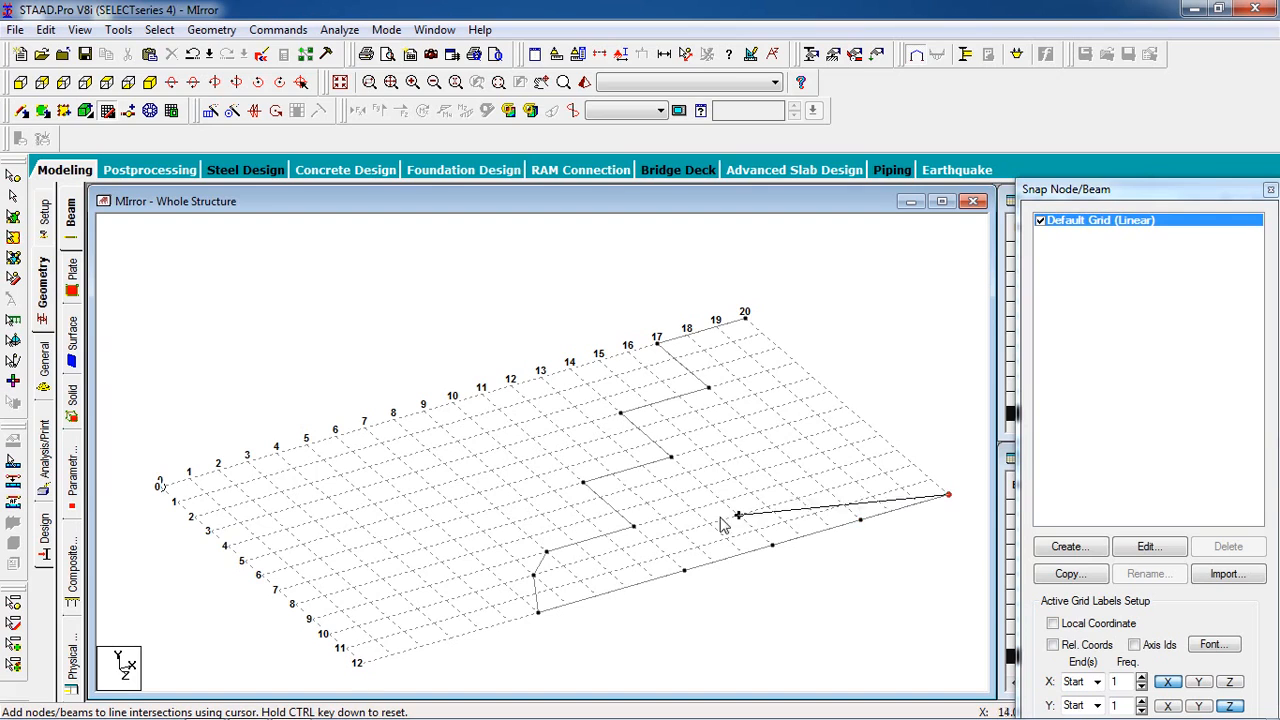
left_click(897, 451)
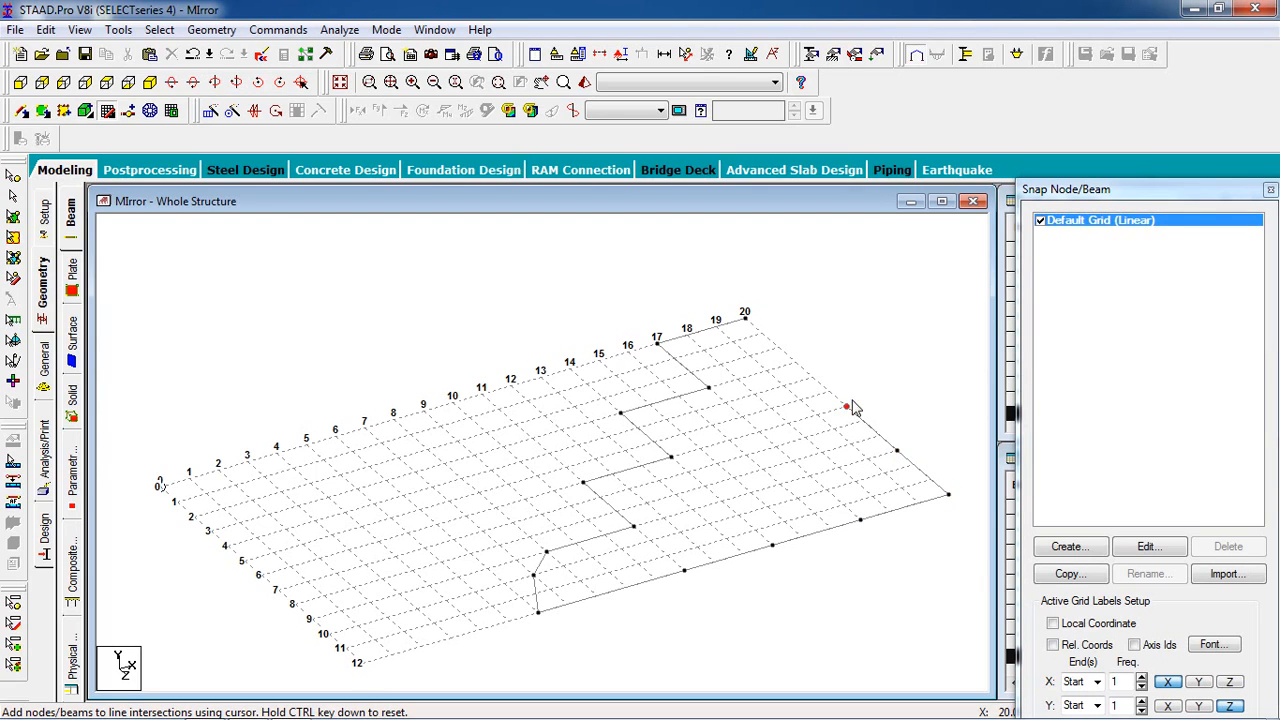
left_click(796, 362)
- Place separate nodes at X 17, Z 6; X 14, Z 9; and X 17, Z 9, and turn off the snap grid
key("ctrl")
left_click(760, 436)
left_click(721, 502)
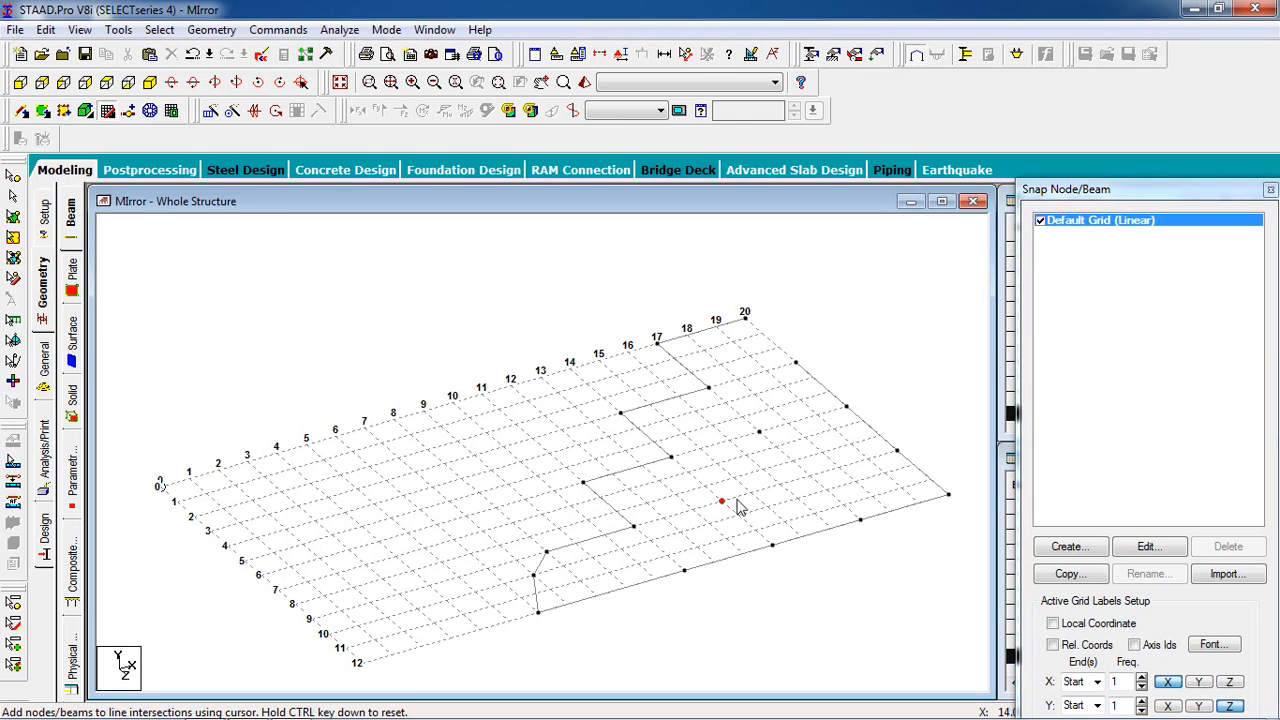
left_click(810, 475)
left_click(307, 442)
left_click(114, 104)
scroll(480, 360, "down", 4)
middle_click_drag(344, 487, 340, 430)
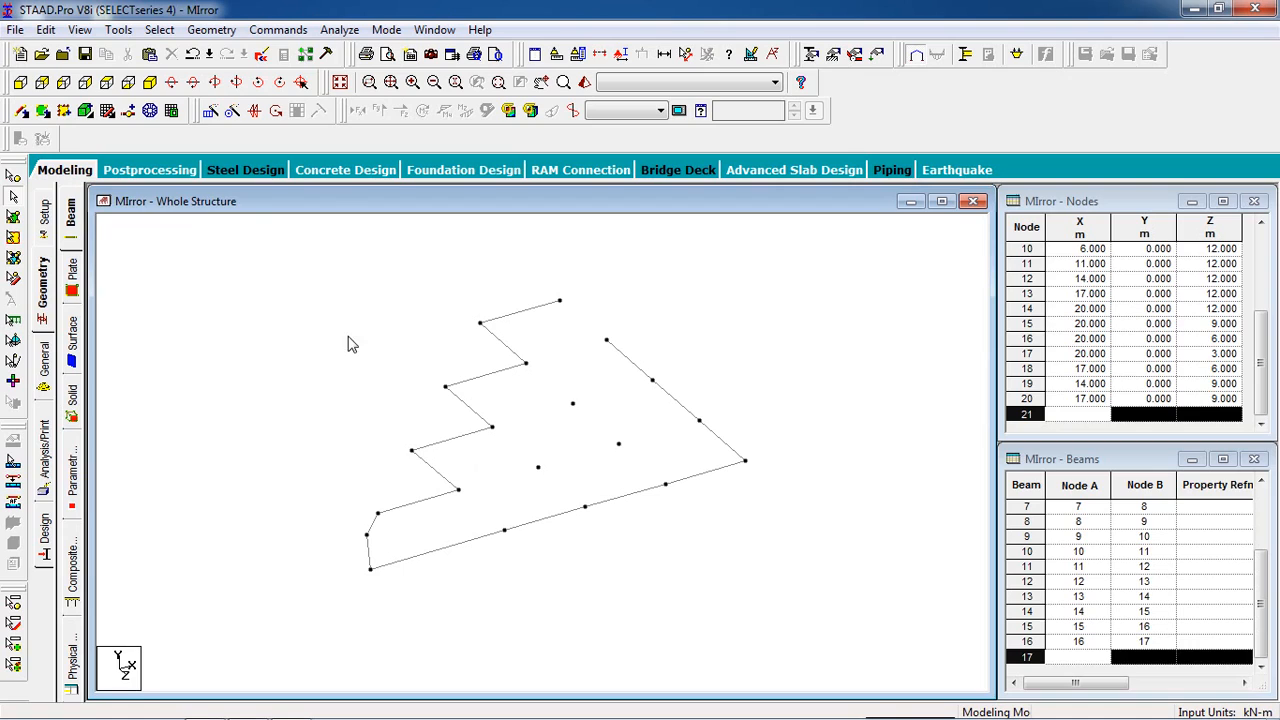
- Close the outline with a beam from Z 0 to Z 3 along X 20, and add beams from the X 17, Z 3 node to its neighbouring nodes
left_click(18, 112)
left_click_drag(558, 303, 606, 341)
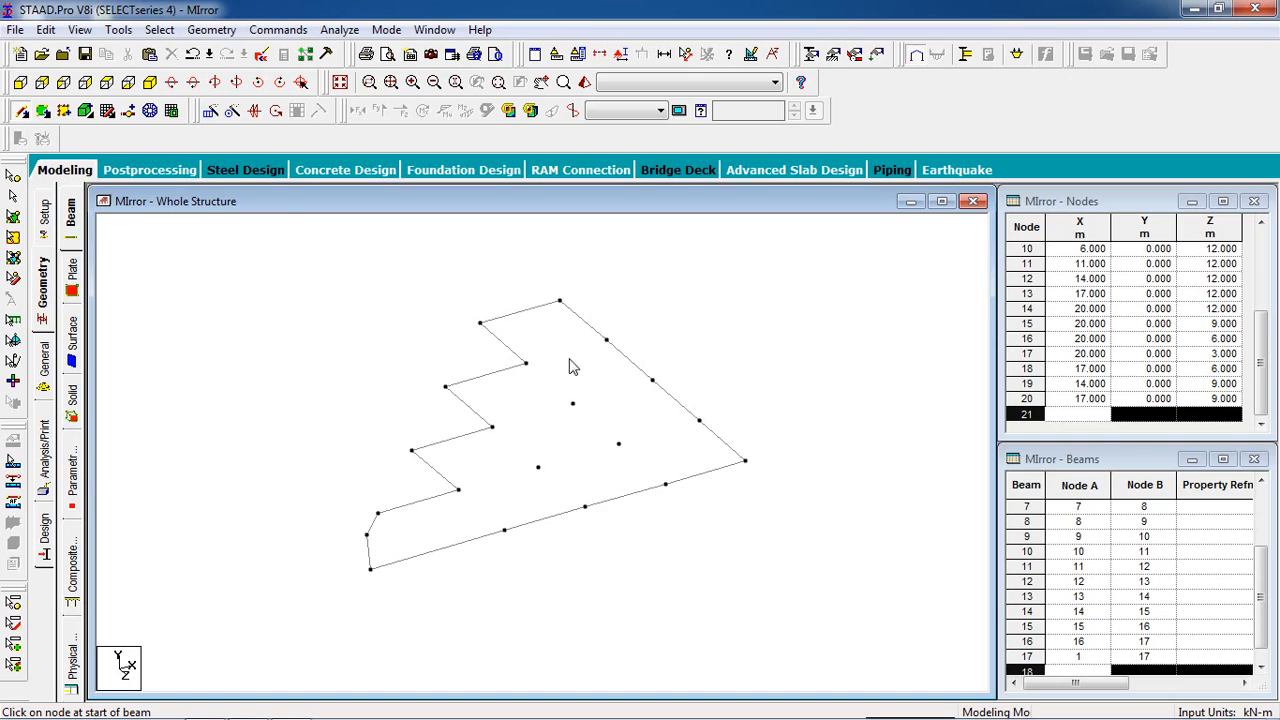
left_click_drag(527, 364, 605, 342)
mouse_move(524, 365)
left_mouse_down()
mouse_move(571, 404)
mouse_move(652, 381)
left_mouse_up()
left_click(488, 430)
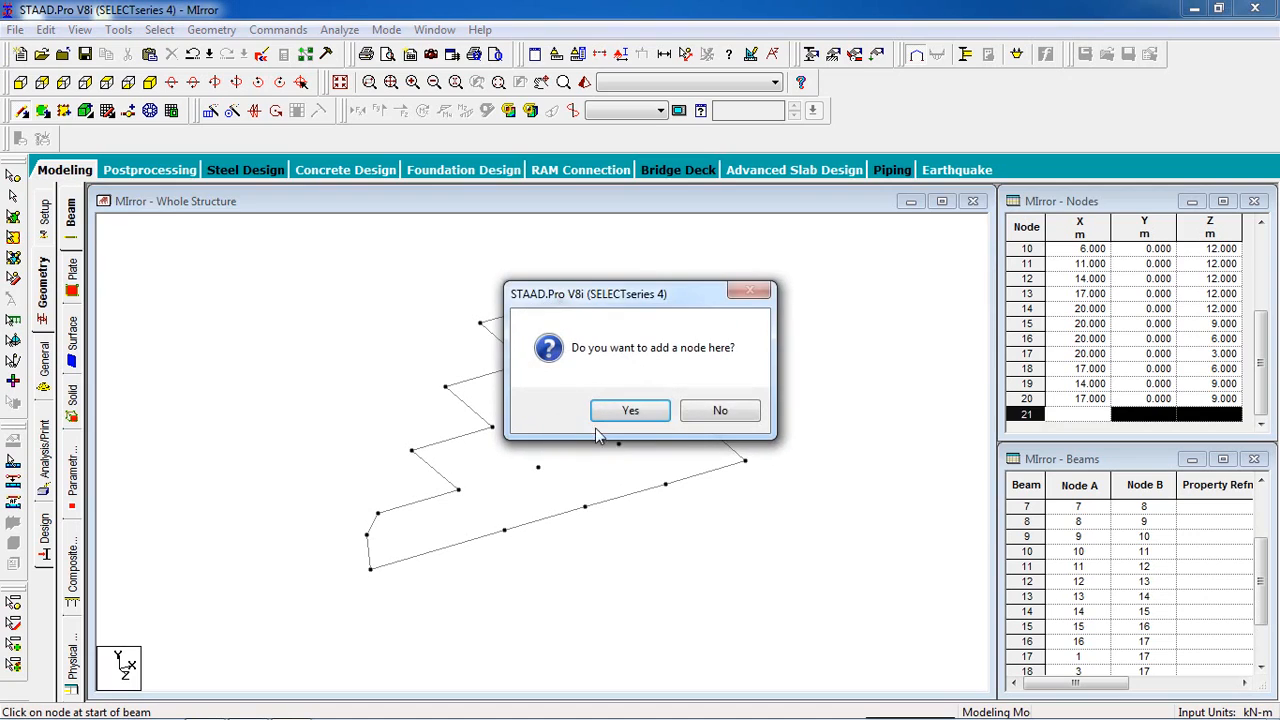
left_click(685, 418)
- Connect the remaining interior nodes to each other and to the outline with beams along X and Z, completing the floor grid
left_click_drag(491, 430, 573, 404)
mouse_move(618, 449)
left_mouse_down()
mouse_move(699, 422)
mouse_move(632, 462)
mouse_move(665, 485)
left_mouse_up()
left_click_drag(536, 469, 621, 452)
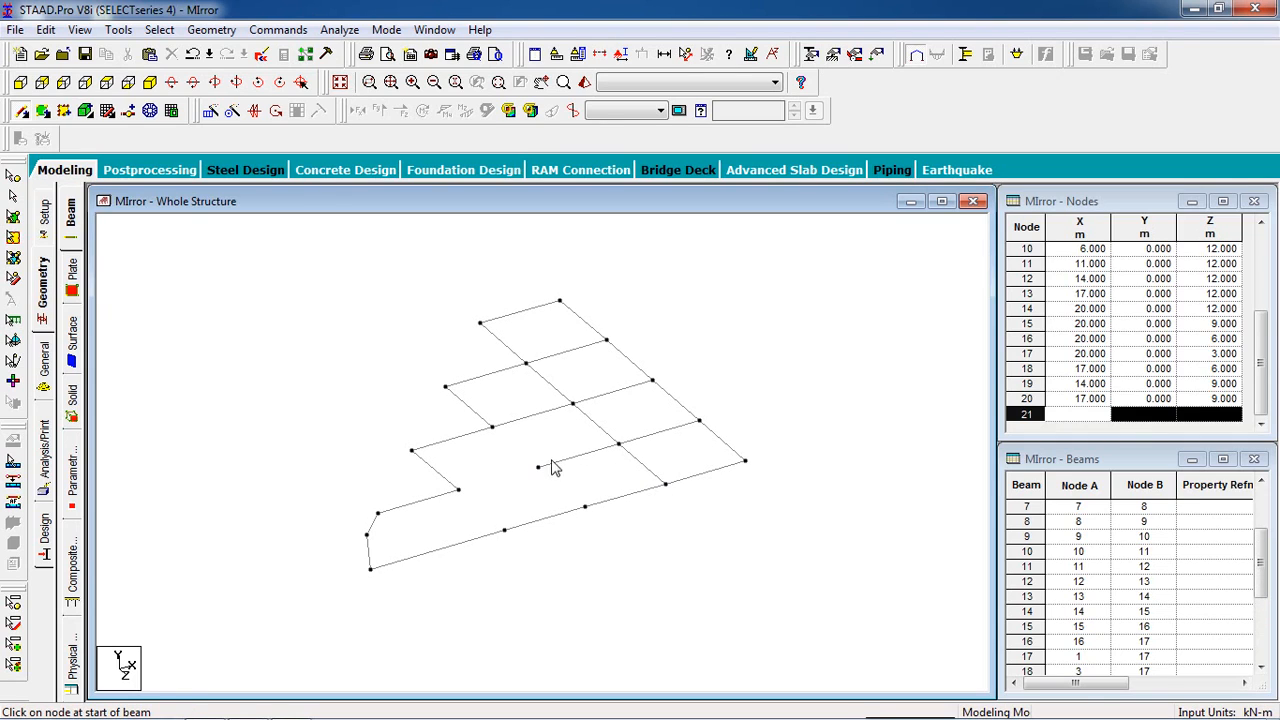
left_click_drag(540, 474, 585, 507)
left_click_drag(462, 490, 493, 429)
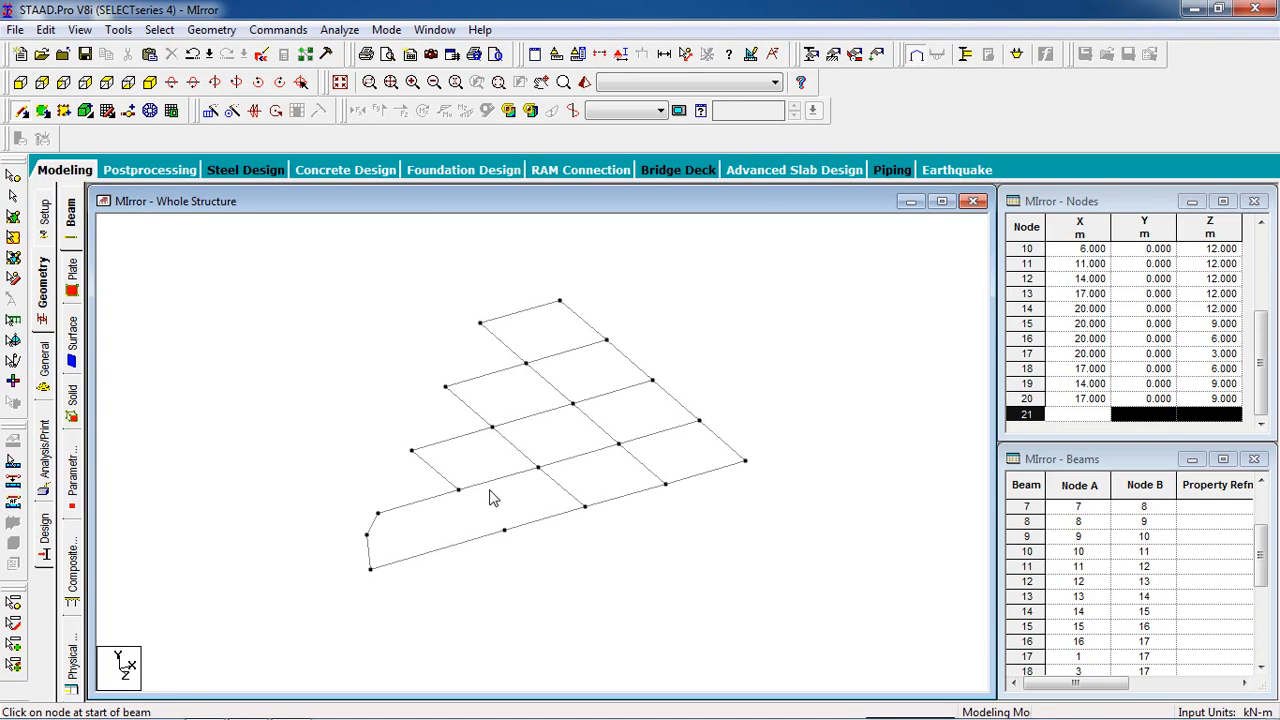
left_click_drag(462, 490, 505, 531)
scroll(332, 410, "down", 2)
middle_click_drag(498, 565, 382, 488)
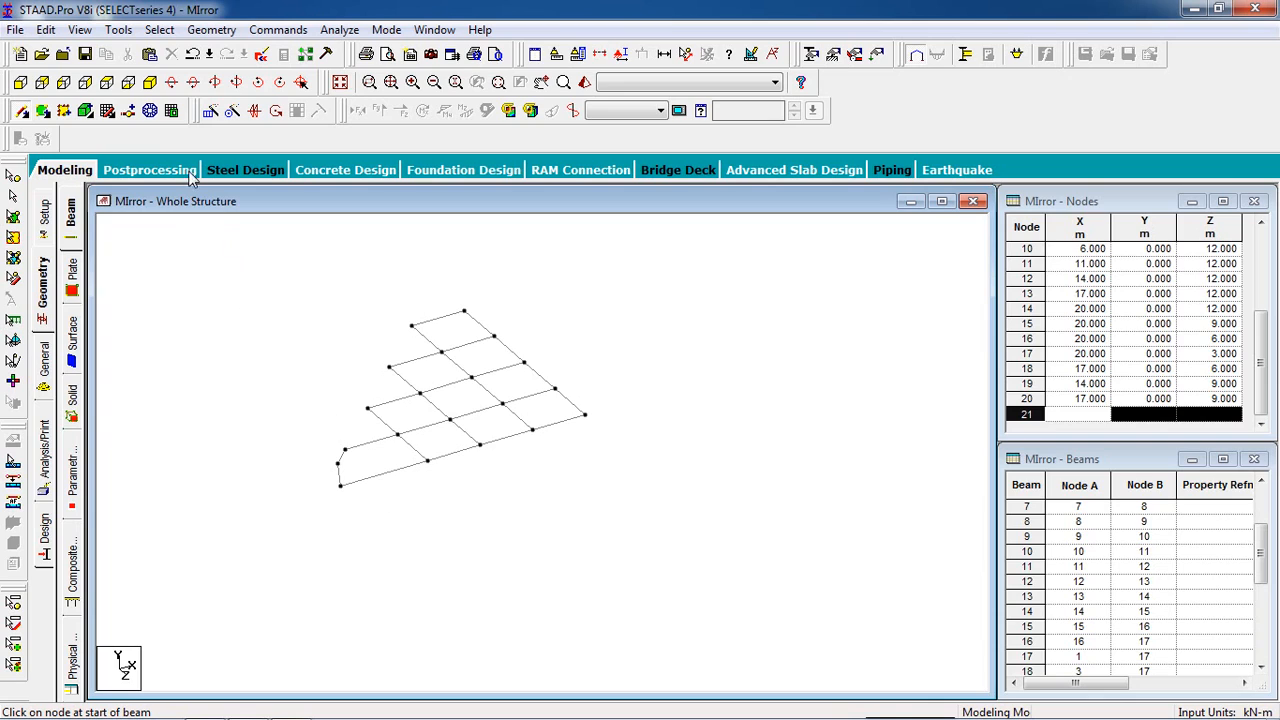
- Copy all floor nodes except the middle node of the bent short edge and paste them with a Y offset of -3 m
left_click(13, 180)
scroll(430, 393, "up", 2)
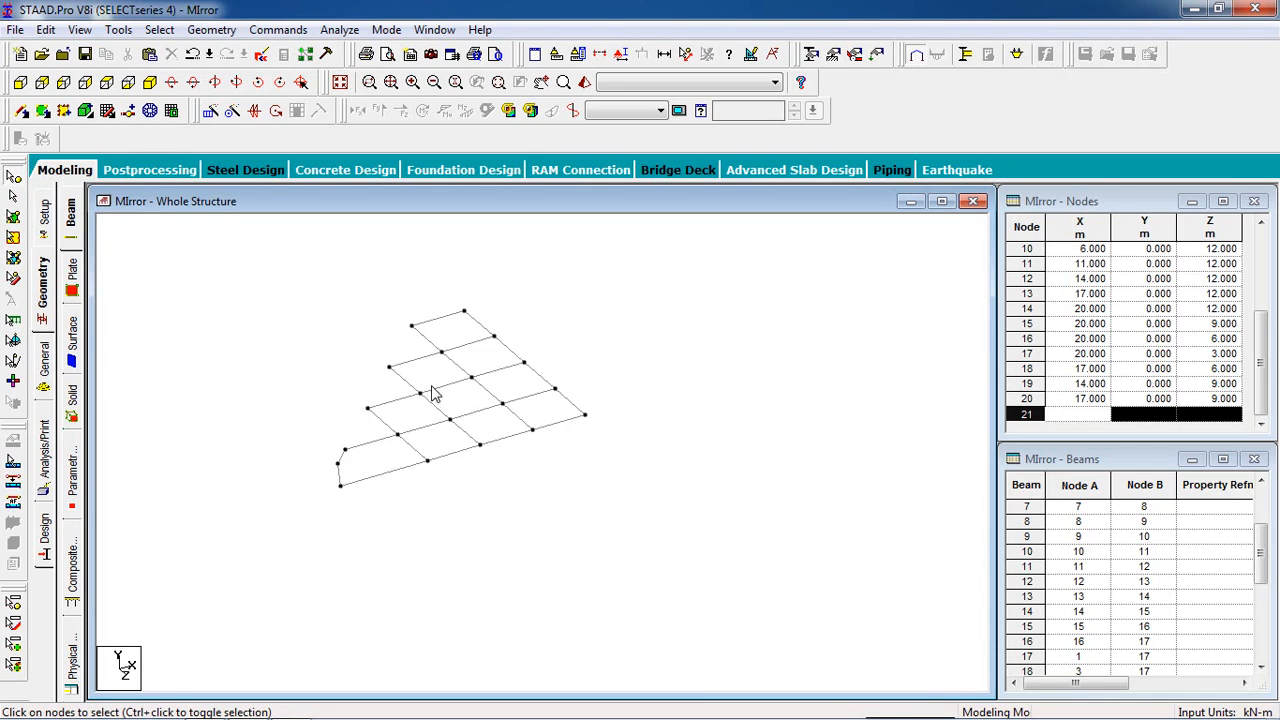
left_click_drag(748, 282, 90, 620)
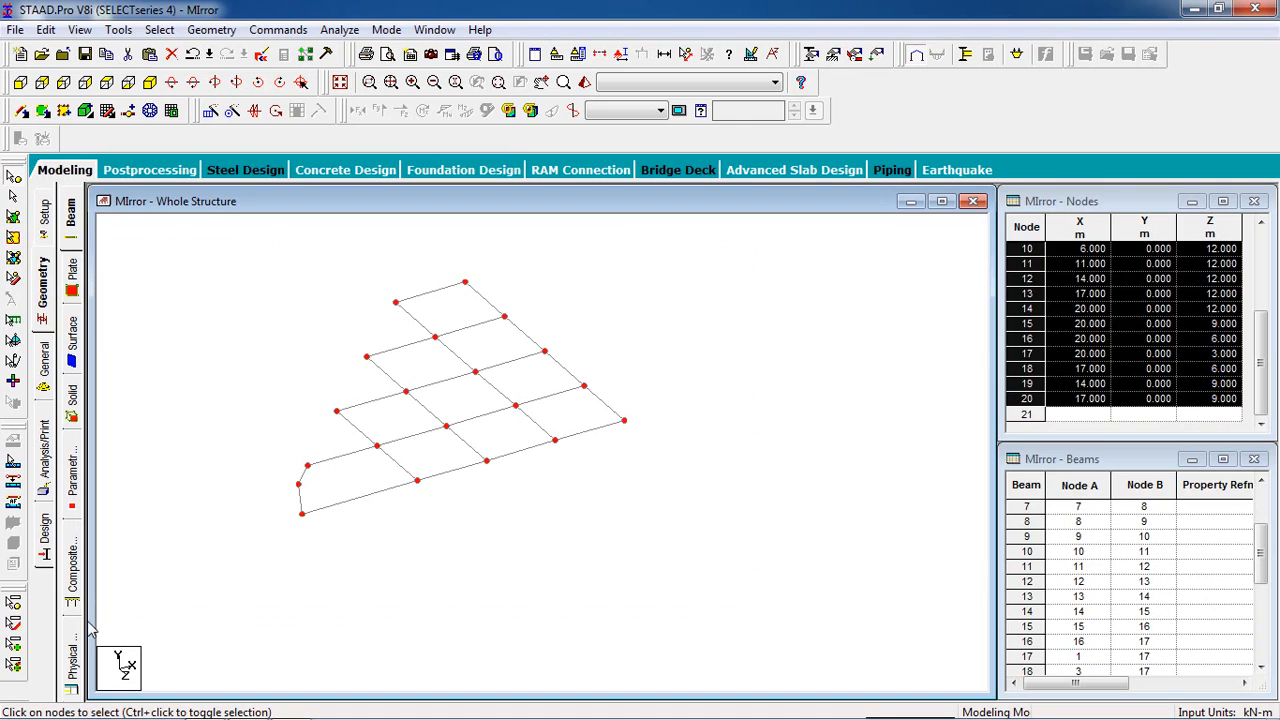
middle_click_drag(307, 611, 352, 605)
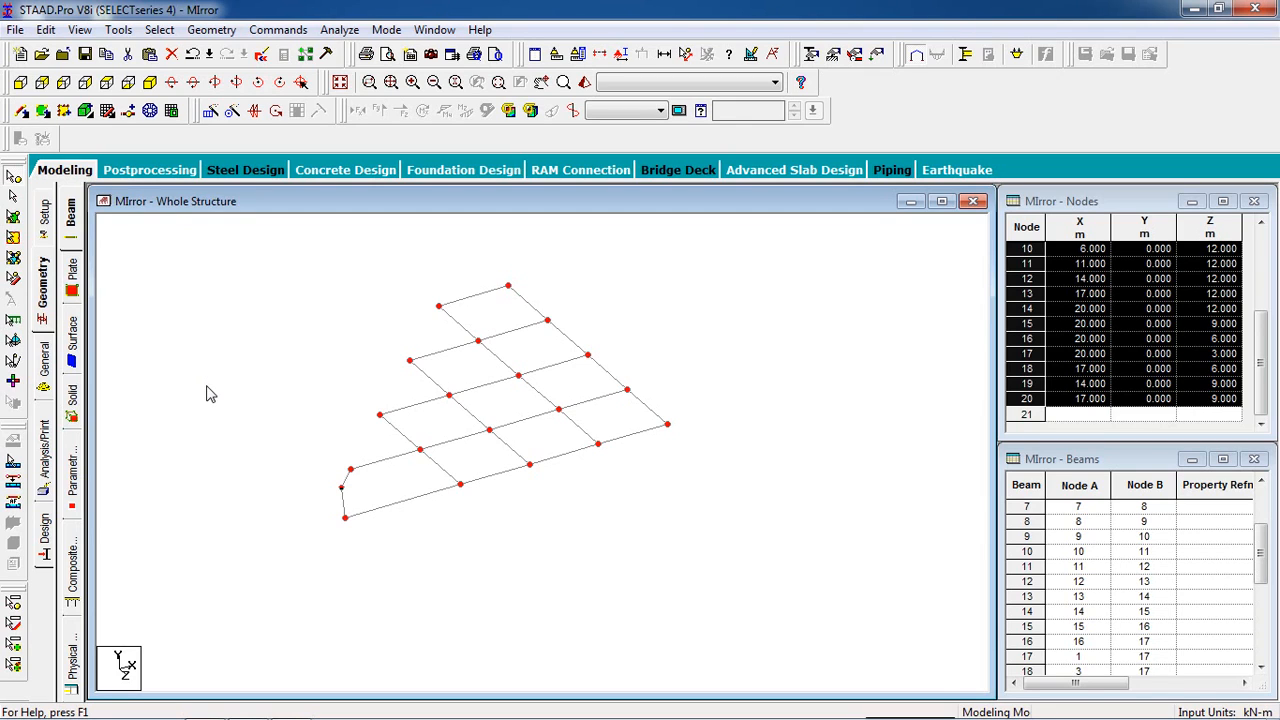
key("ctrl+v")
double_click(556, 404)
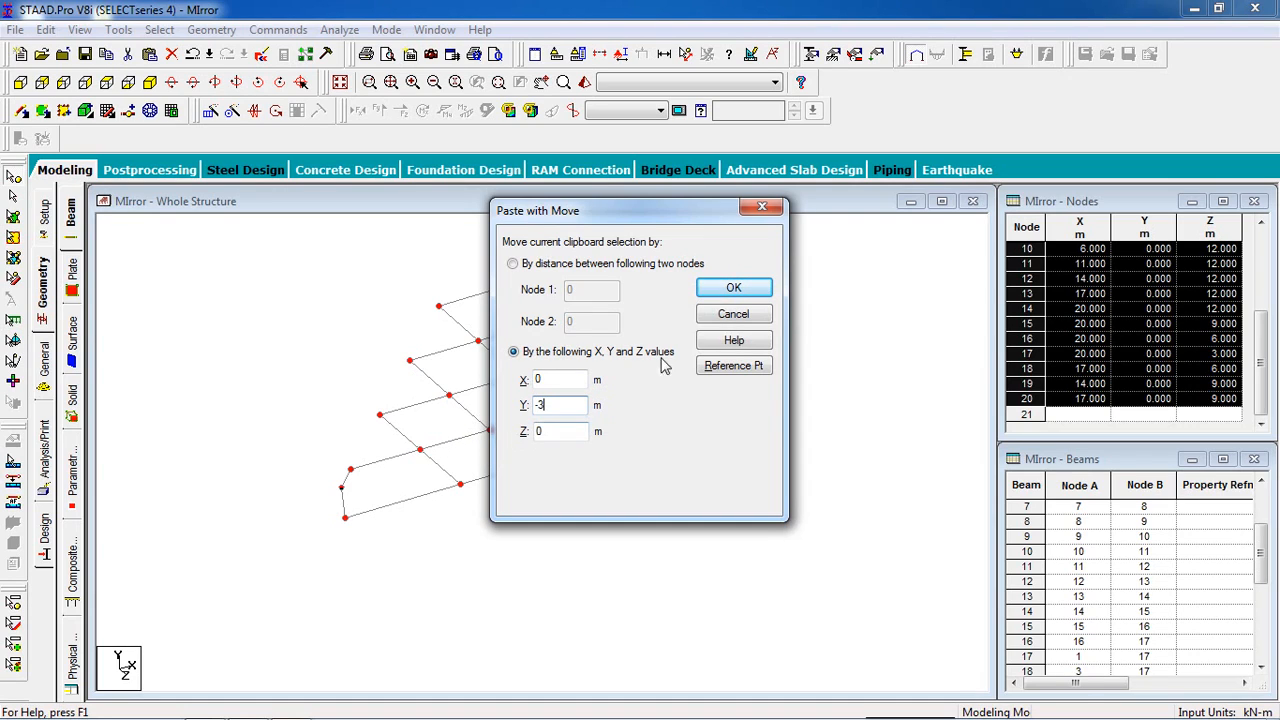
left_click(735, 290)
left_click(740, 474)
scroll(369, 455, "up", 3)
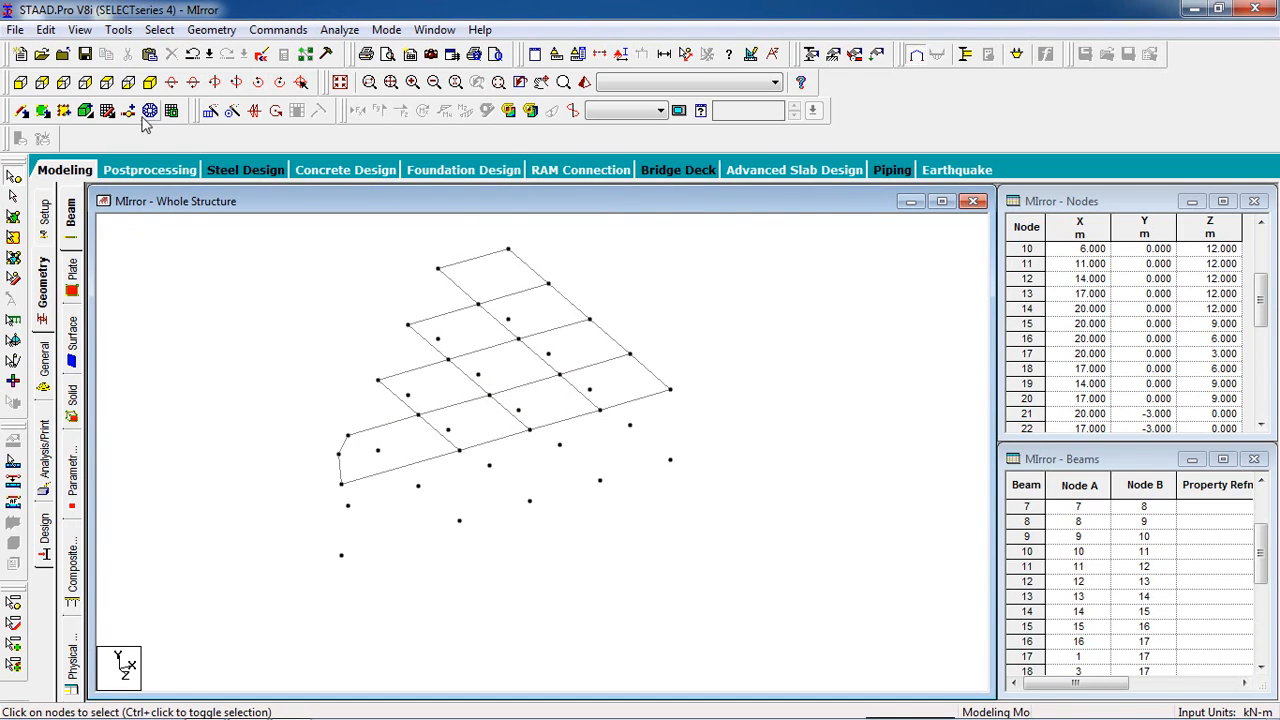
- Select all upper and lower nodes and connect them with columns along the Y axis
left_click_drag(846, 253, 253, 620)
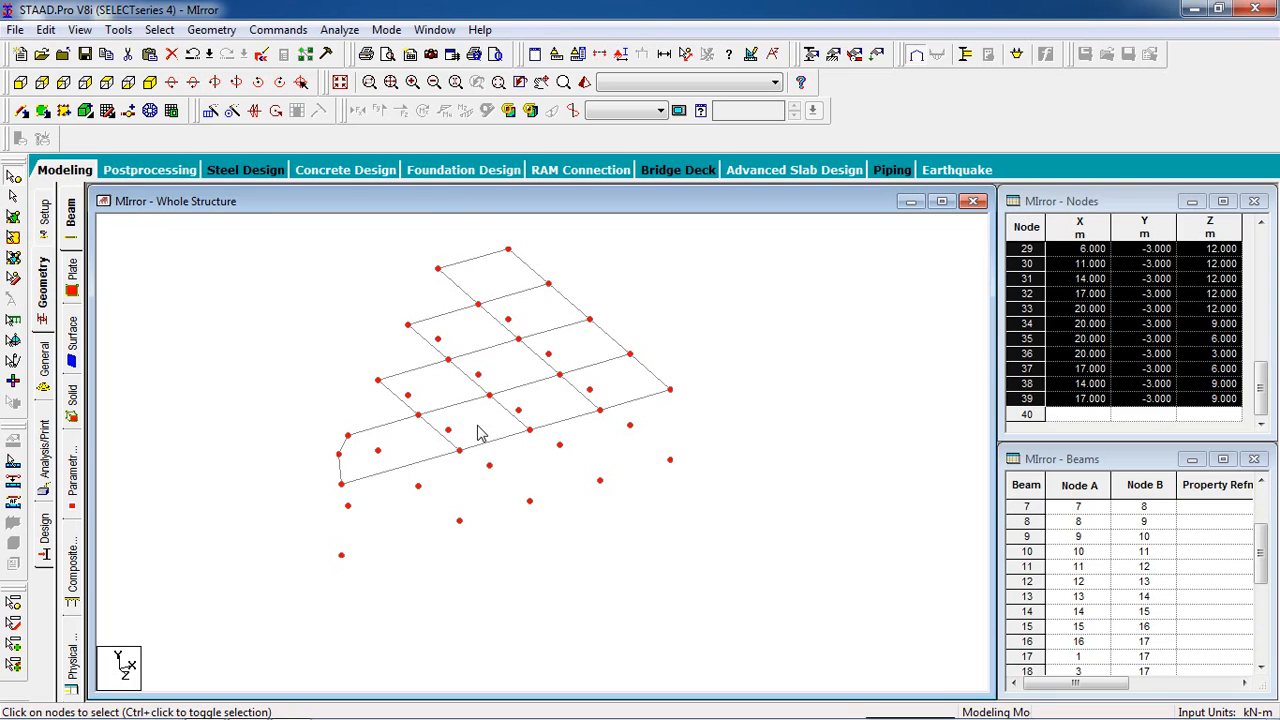
left_click(210, 30)
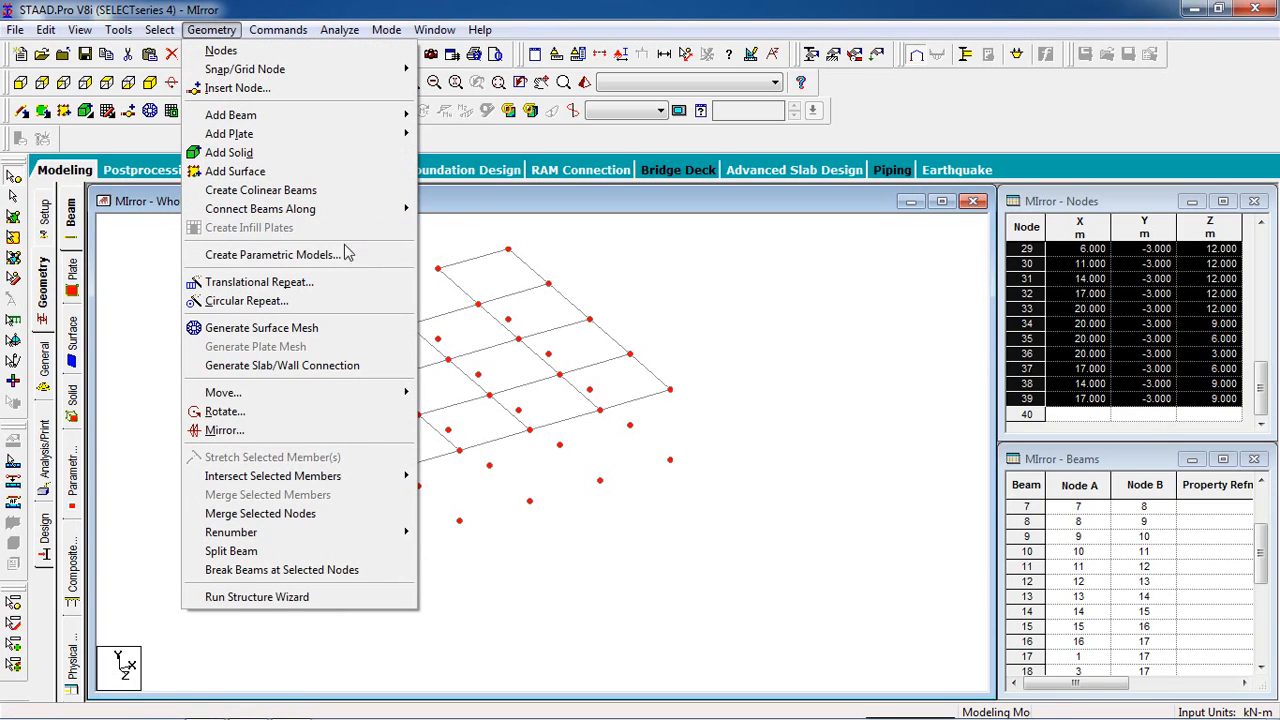
mouse_move(349, 209)
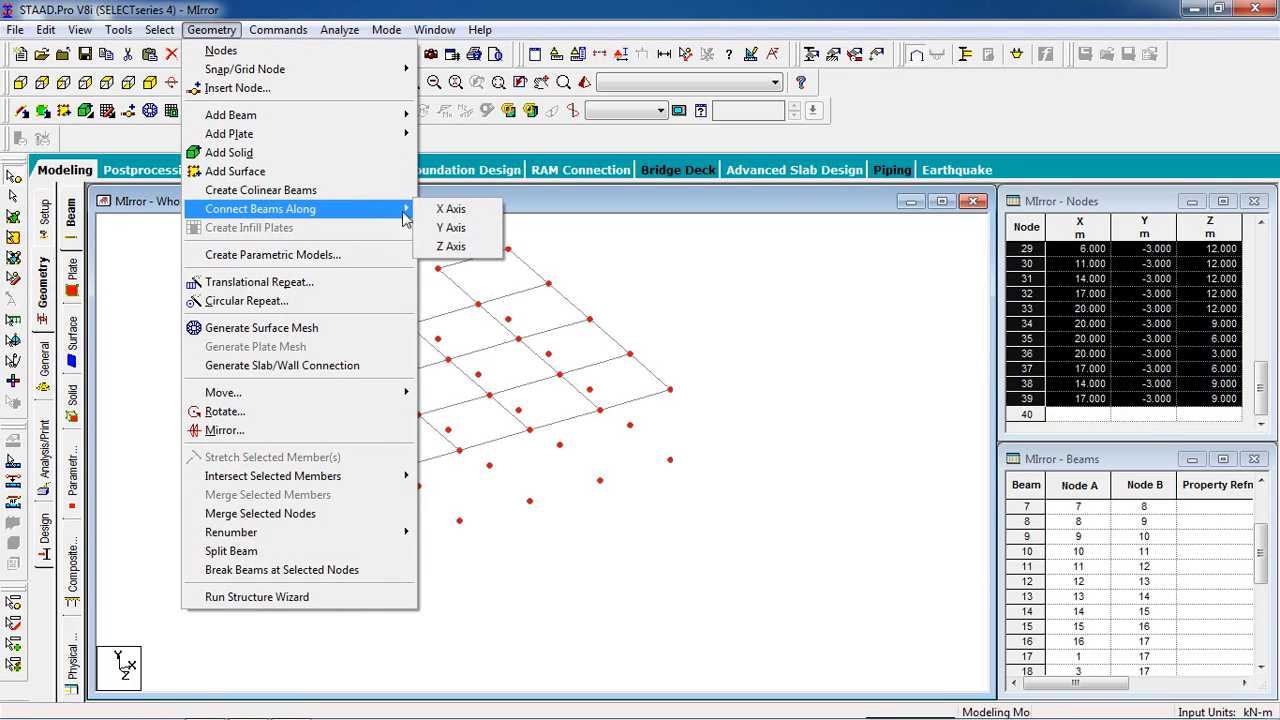
left_click(455, 230)
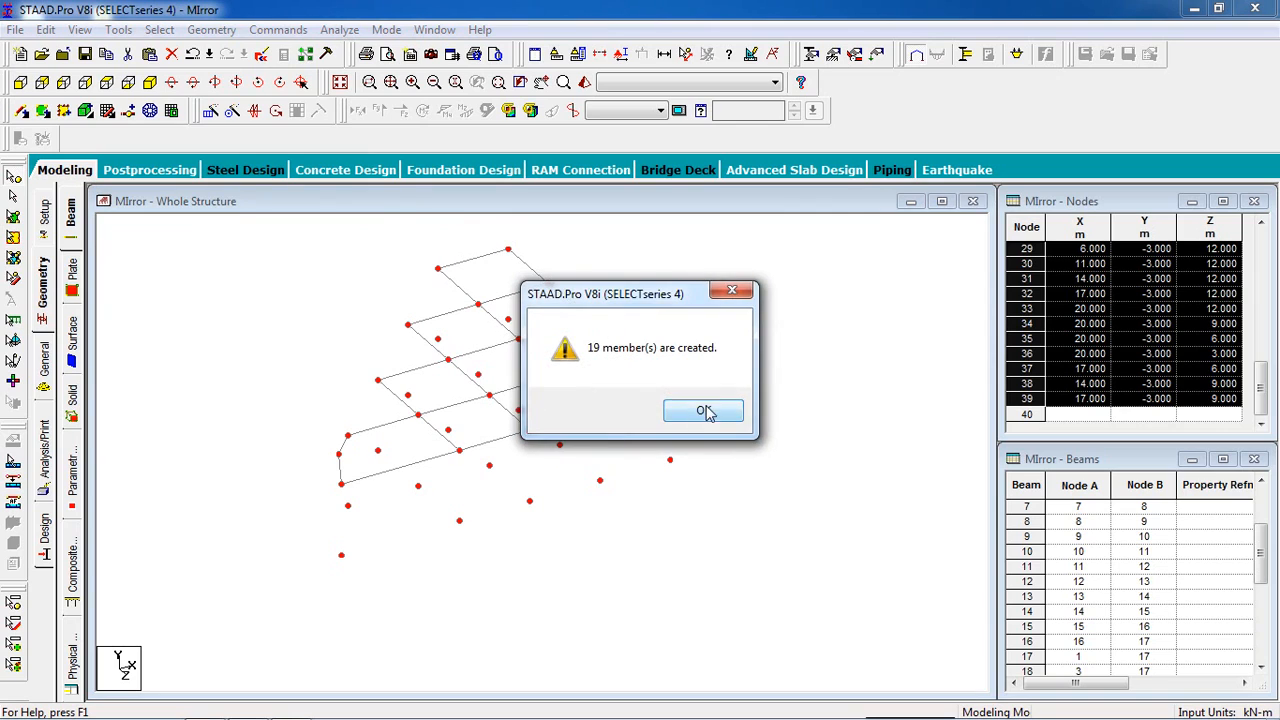
left_click(705, 412)
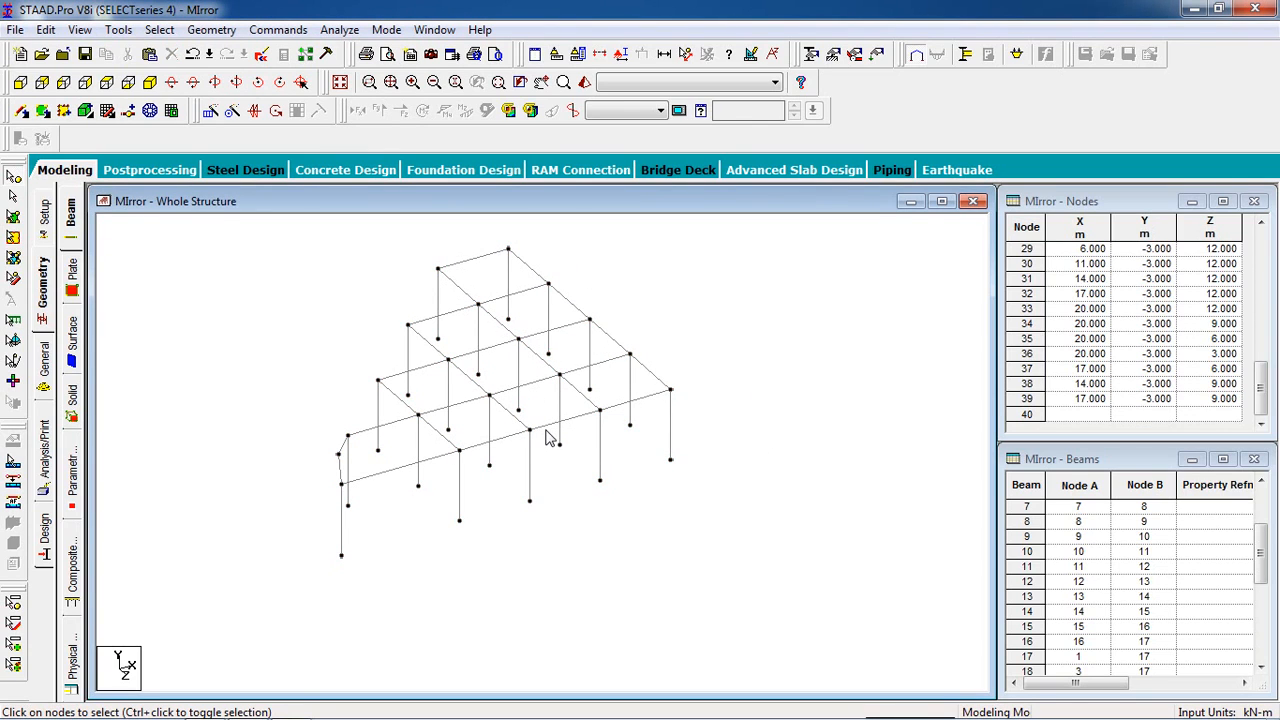
scroll(551, 466, "down", 1)
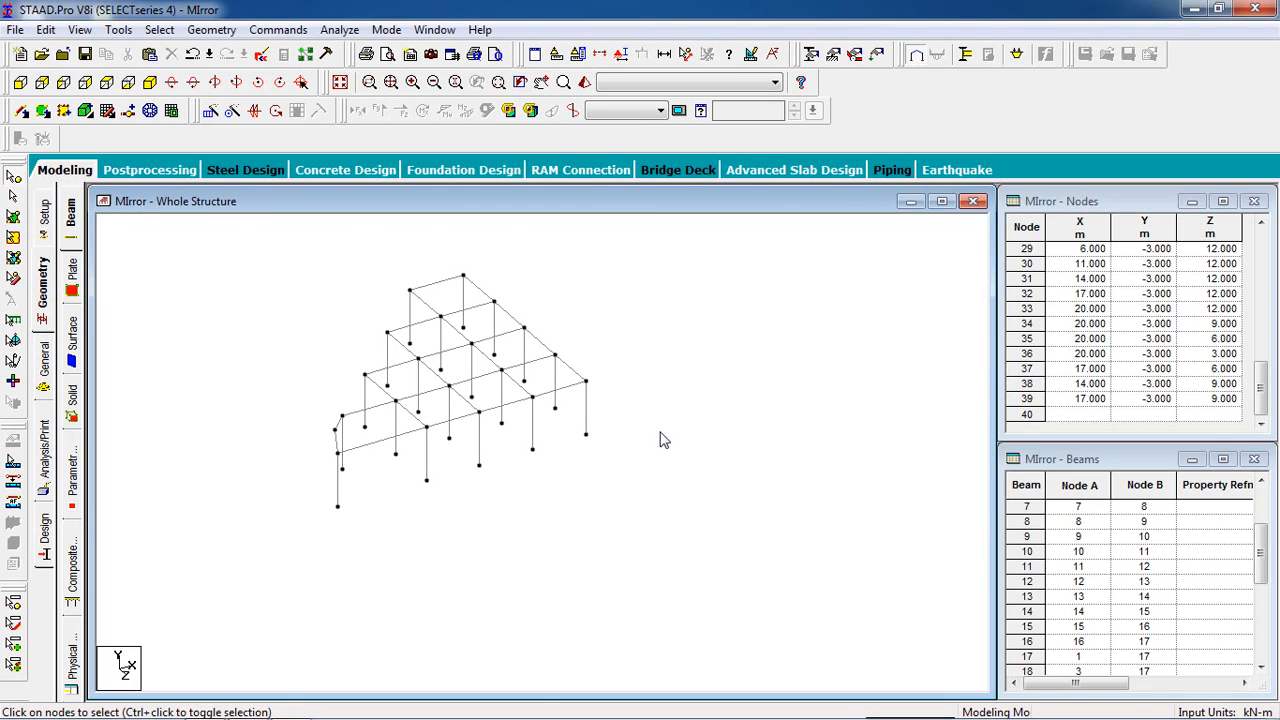
- Define a rectangular concrete section with YD 0.5 m and ZD 0.5 m
left_click(811, 55)
left_click_drag(160, 24, 1027, 148)
left_click(1088, 386)
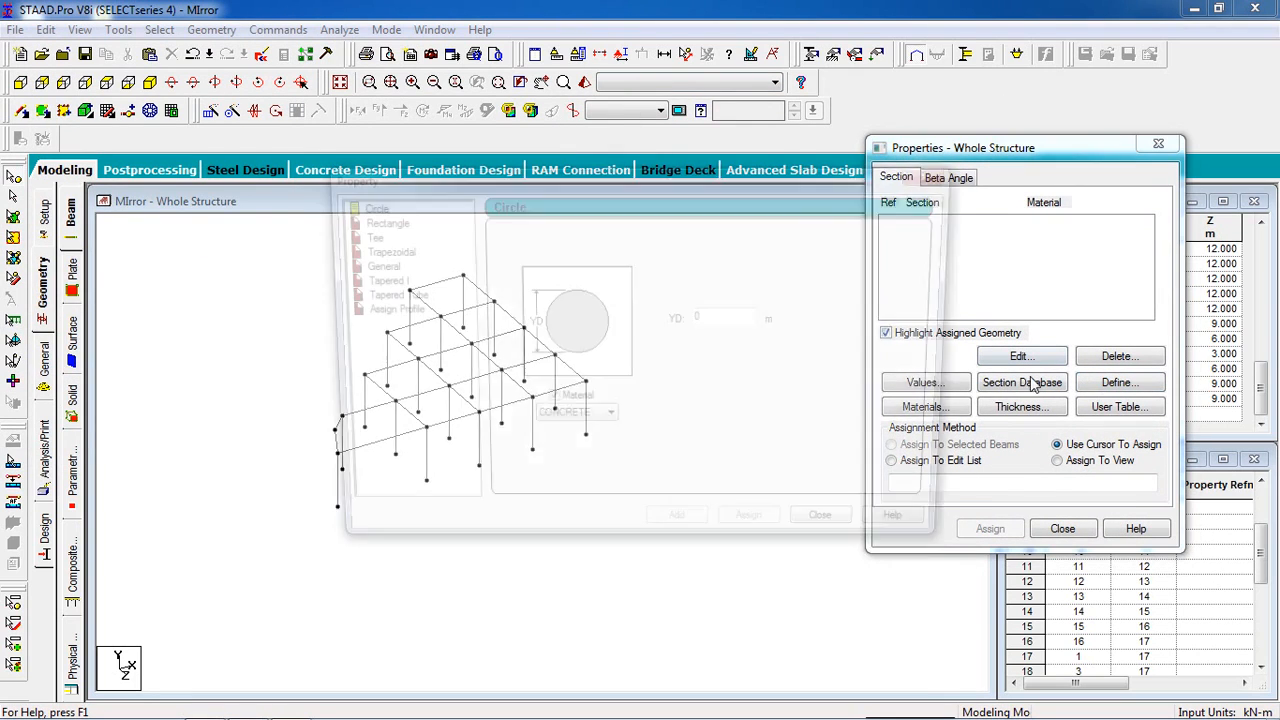
left_click(373, 220)
left_click_drag(405, 176, 692, 191)
left_click(1005, 328)
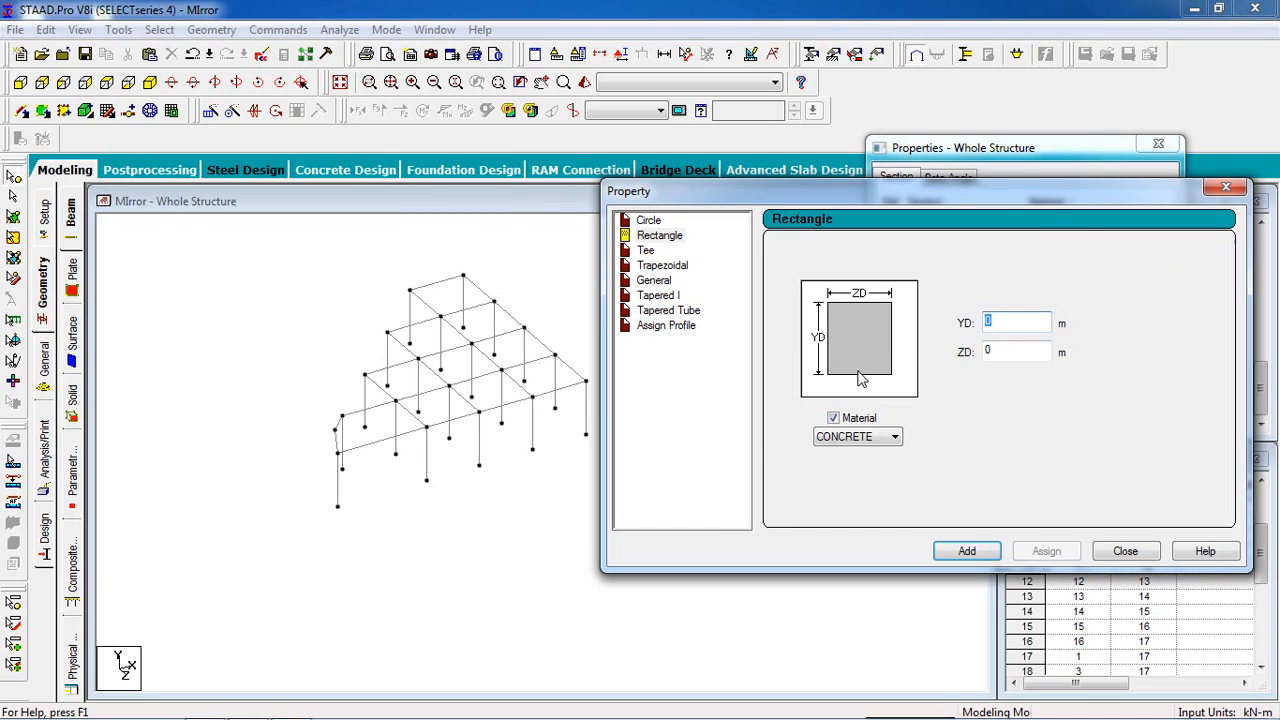
key("Tab")
key("BackSpace")
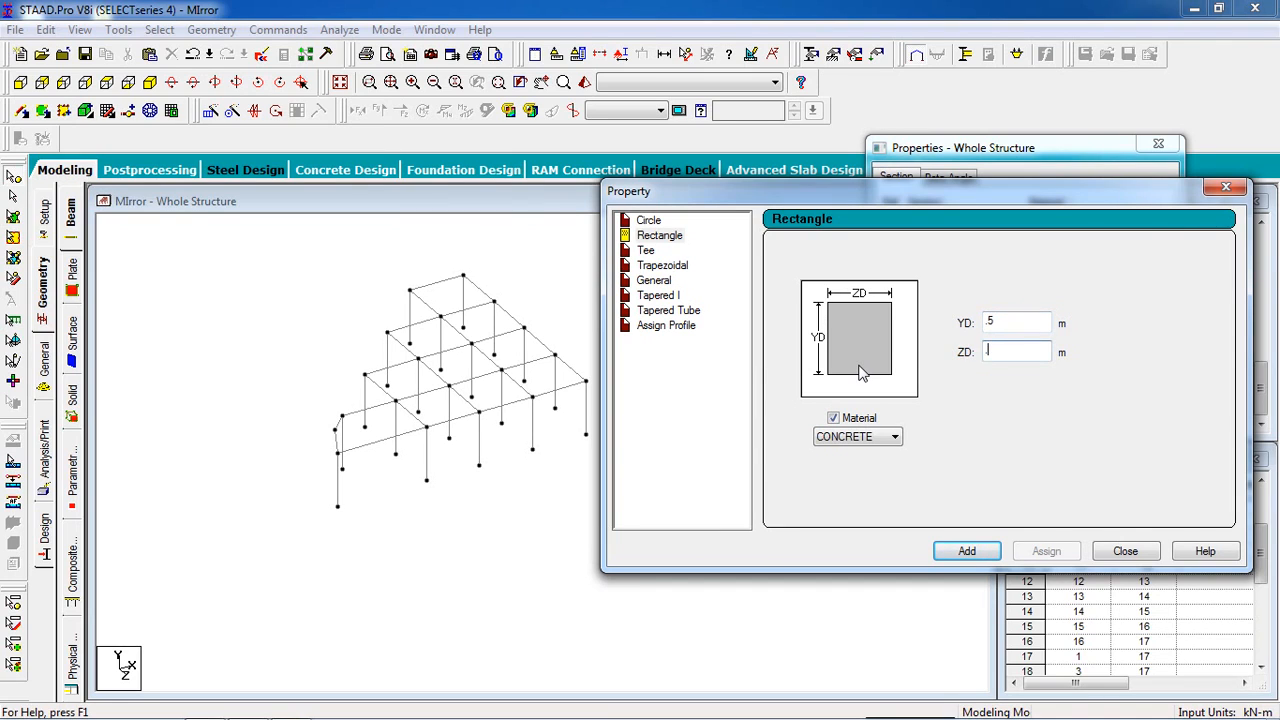
left_click(942, 549)
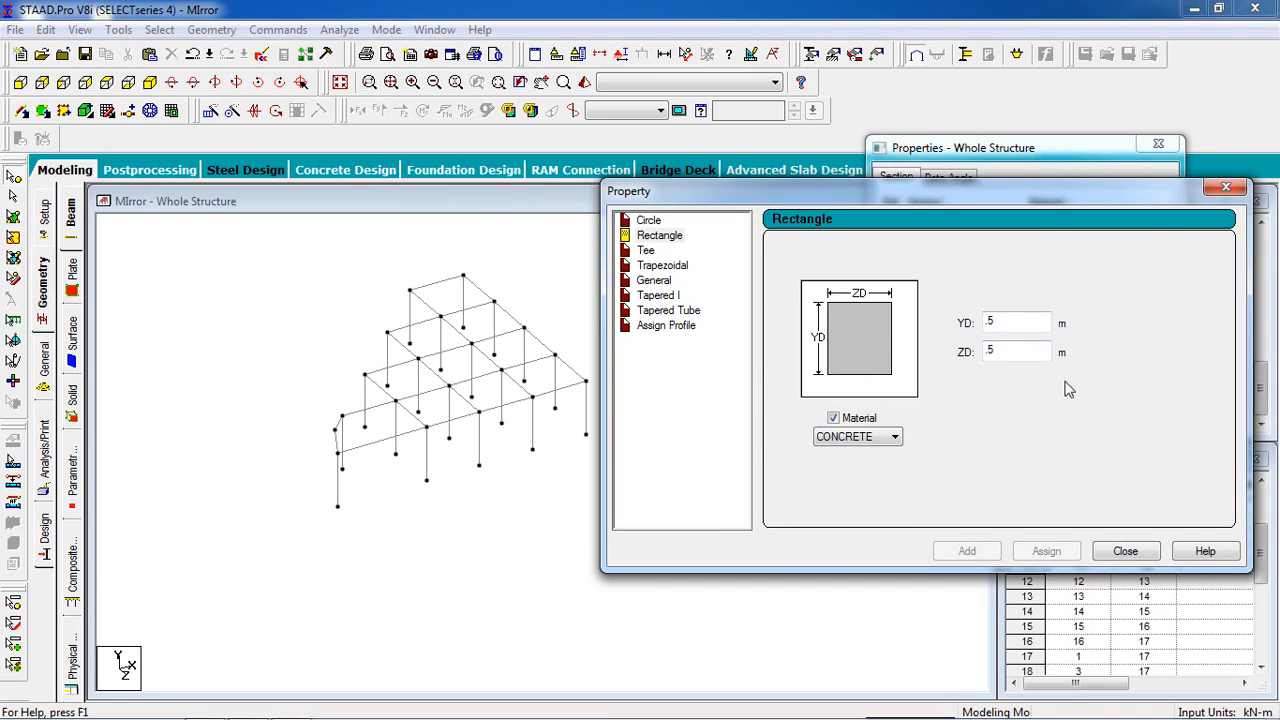
- Add a second rectangular concrete section with YD 0.4 m and ZD 0.3 m, and finish defining sections
type(".4")
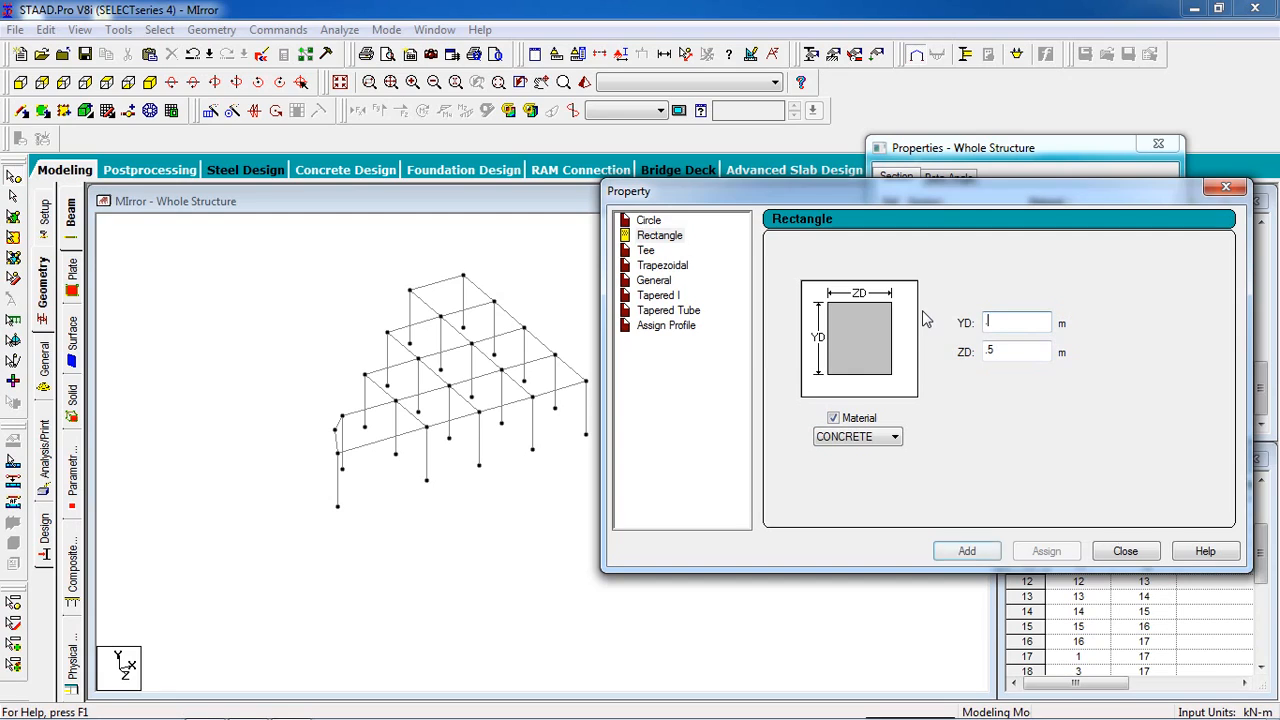
key("Tab")
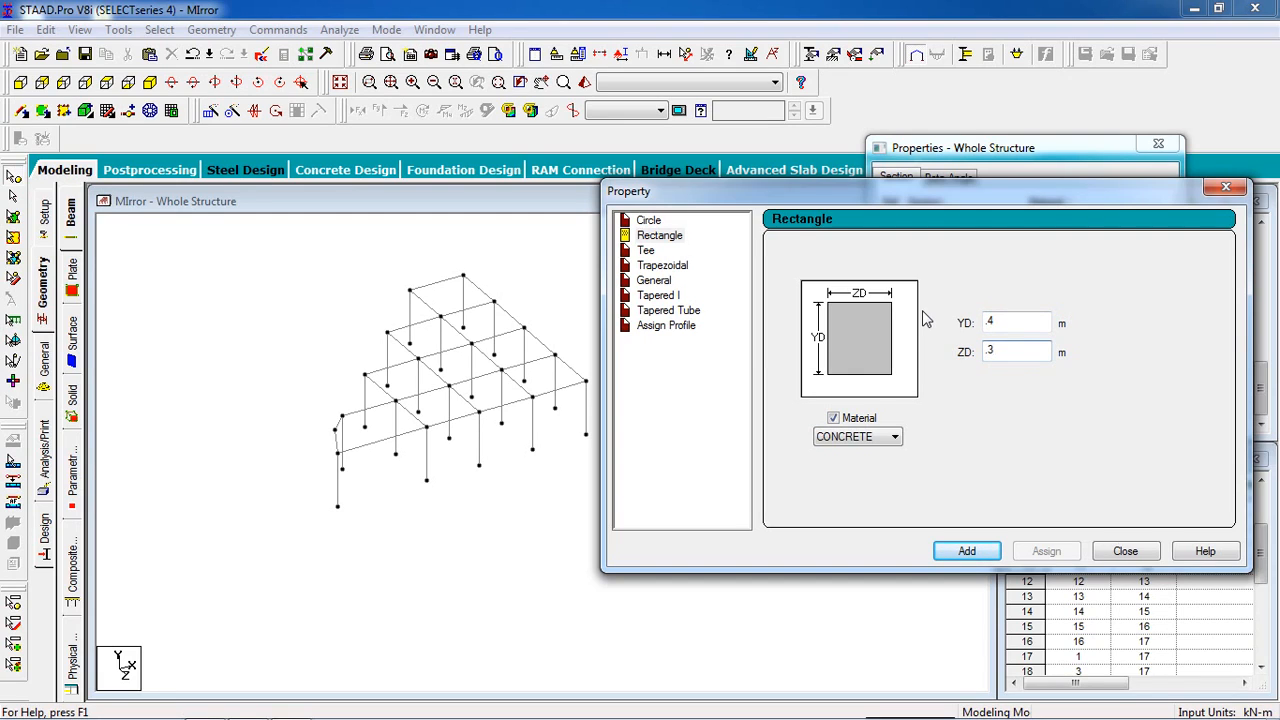
left_click(988, 556)
left_click(1114, 554)
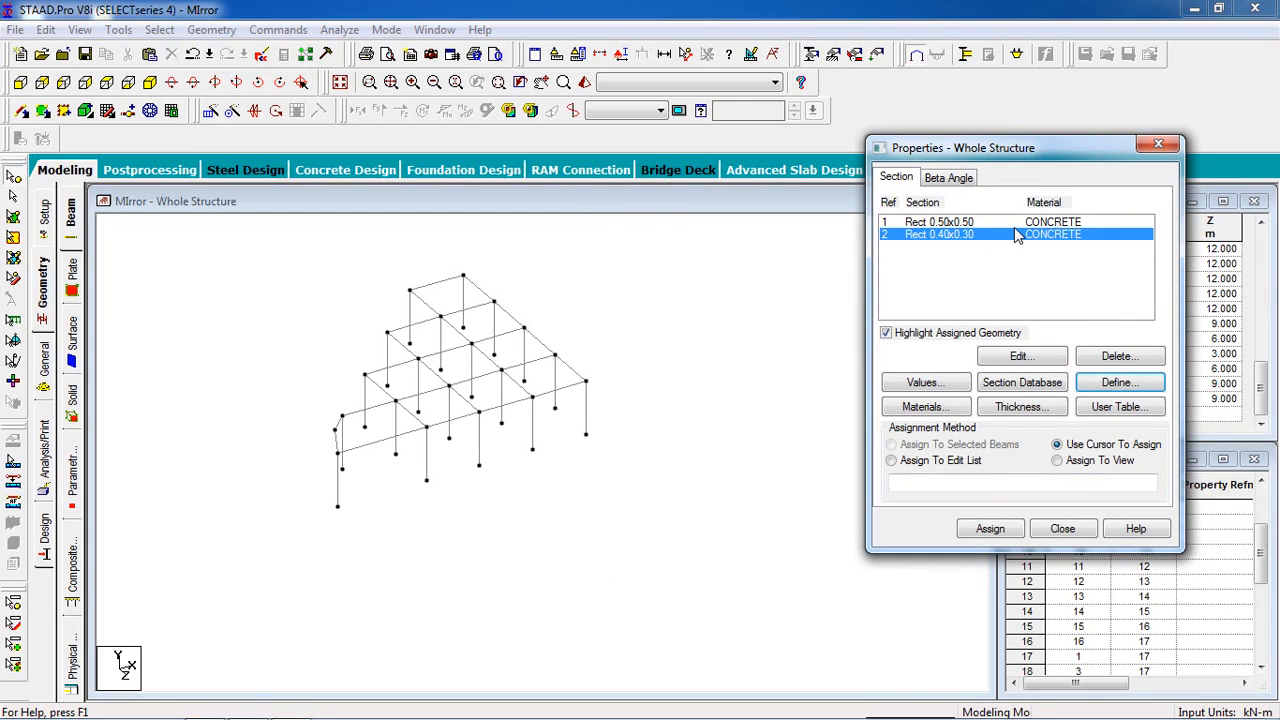
- Assign the Rect 0.50x0.50 section to all columns by selecting the members parallel to Y
left_click(1003, 222)
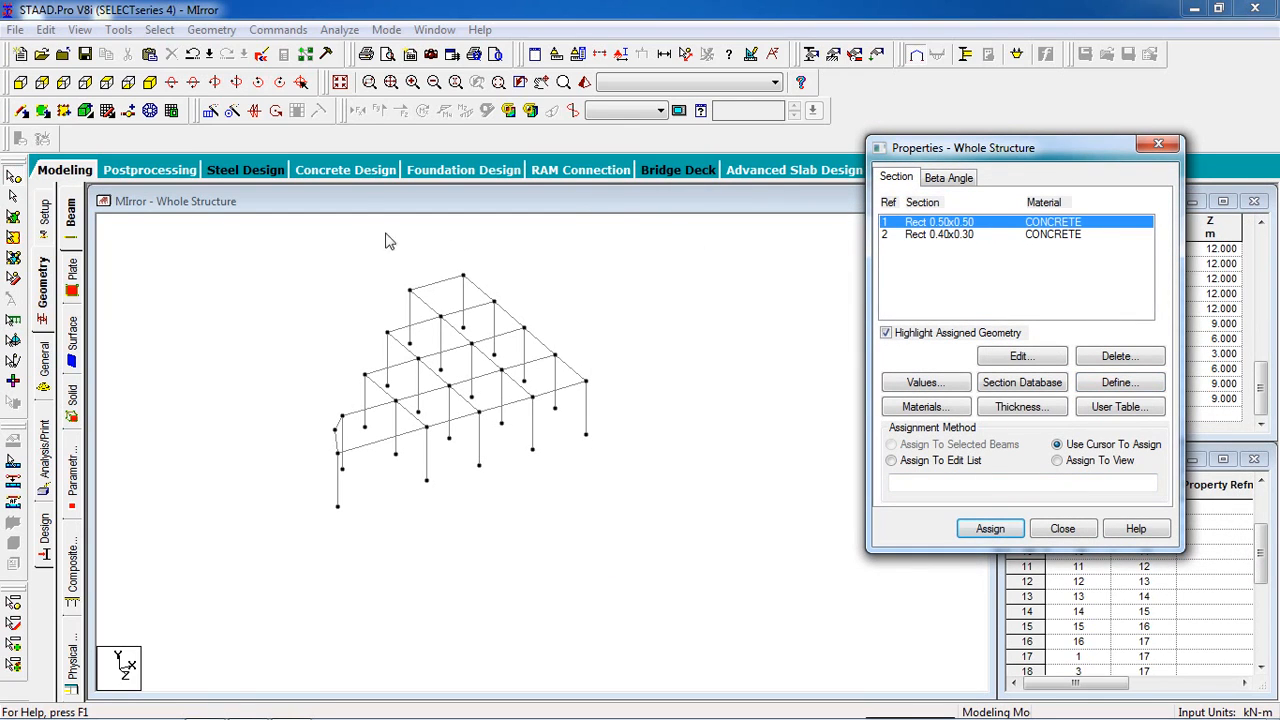
left_click(162, 31)
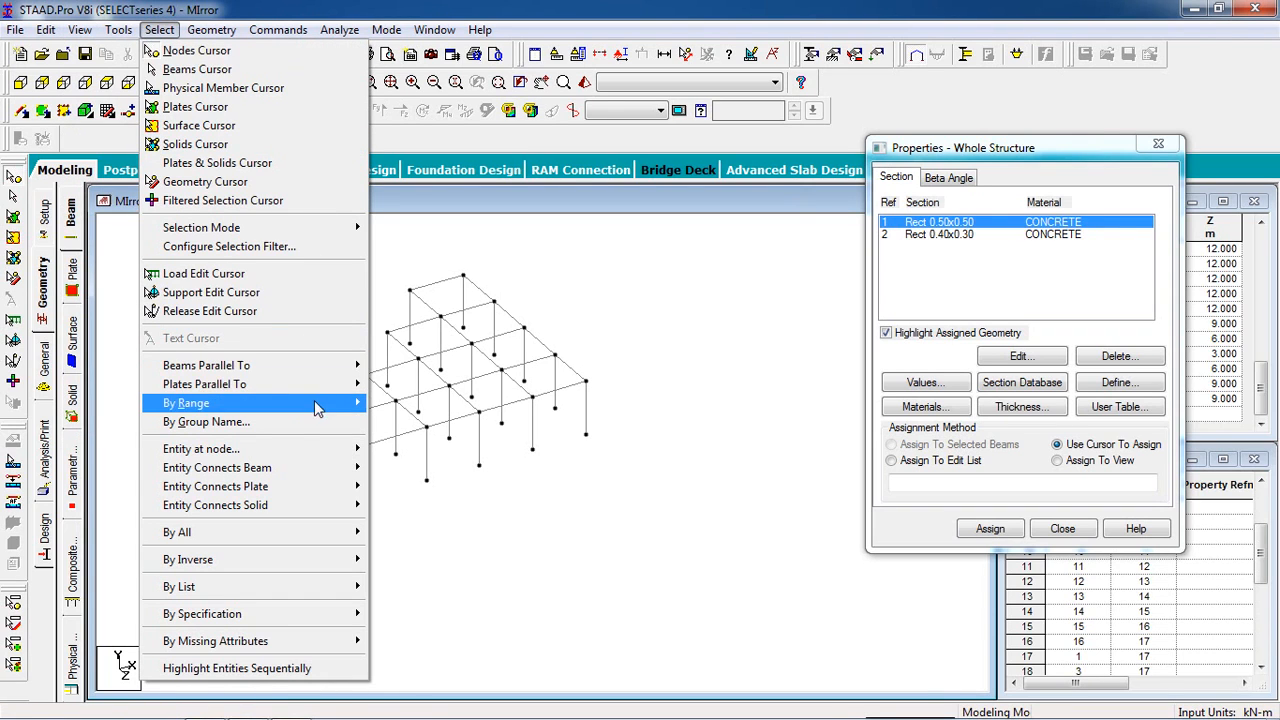
mouse_move(318, 366)
left_click(386, 392)
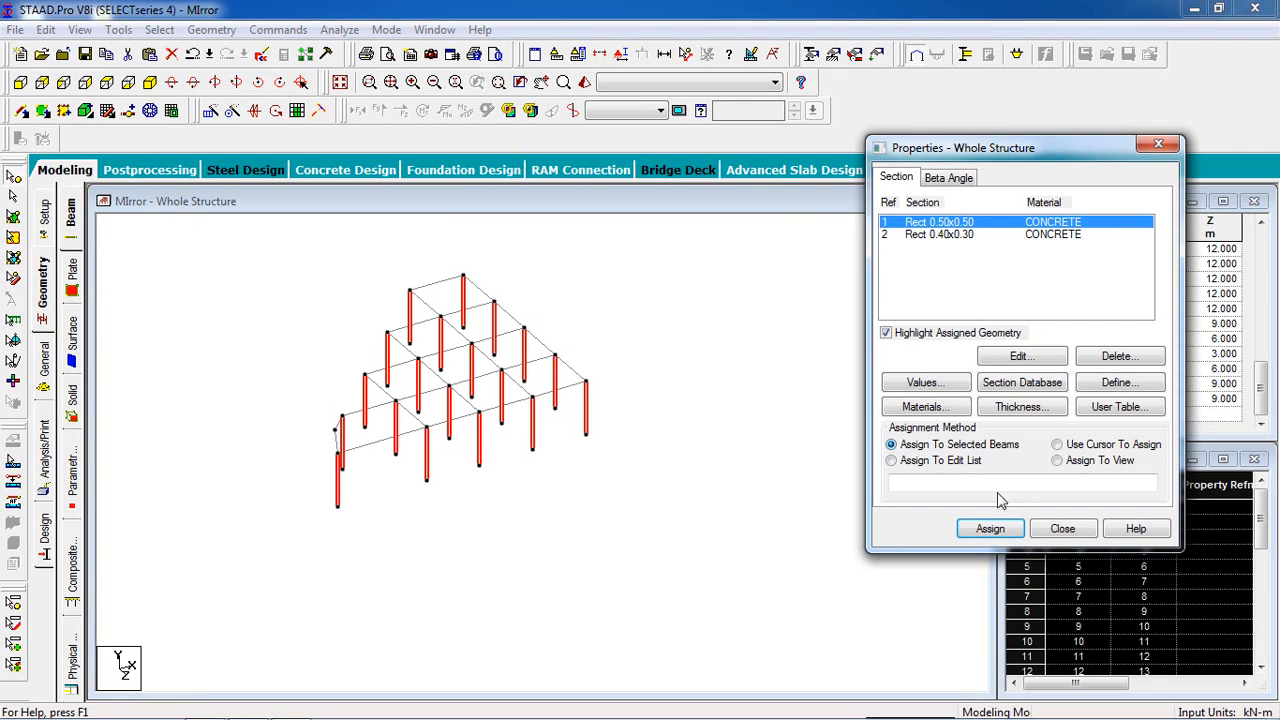
left_click(990, 529)
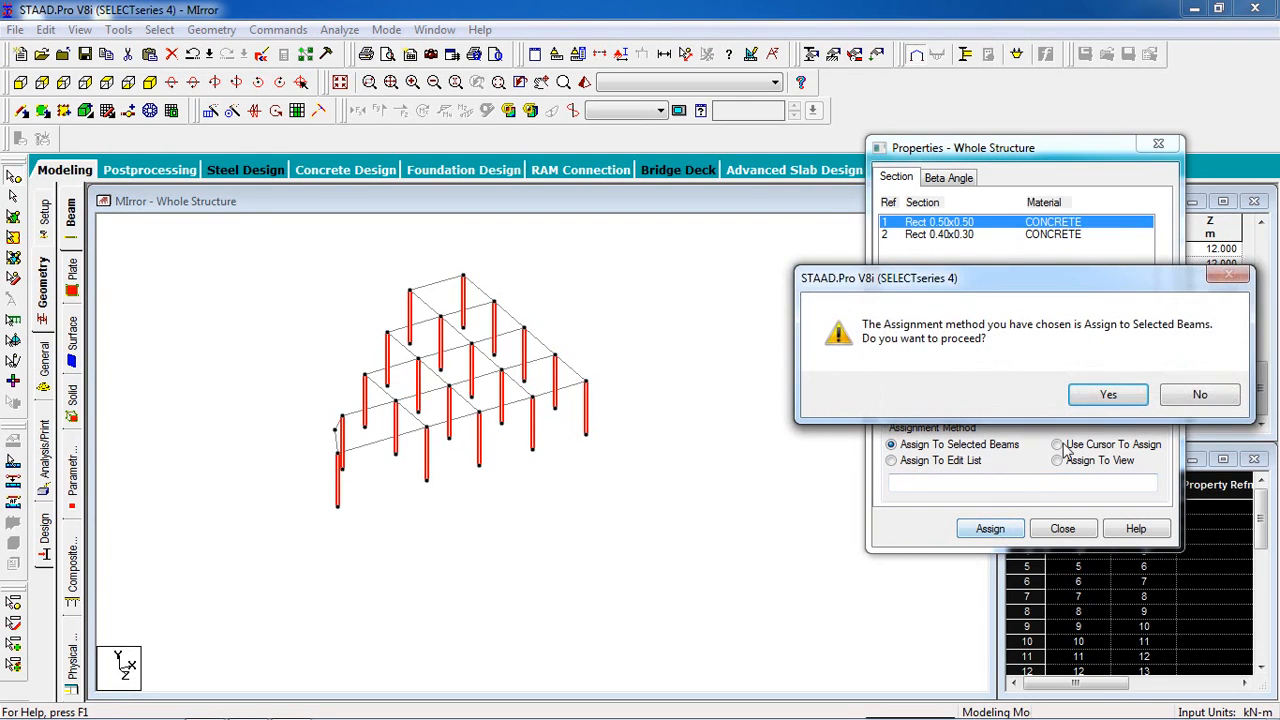
left_click(1108, 394)
- Assign the Rect 0.40x0.30 section to all floor beams parallel to X and Z, plus the two short beams of the bent edge
left_click(1045, 240)
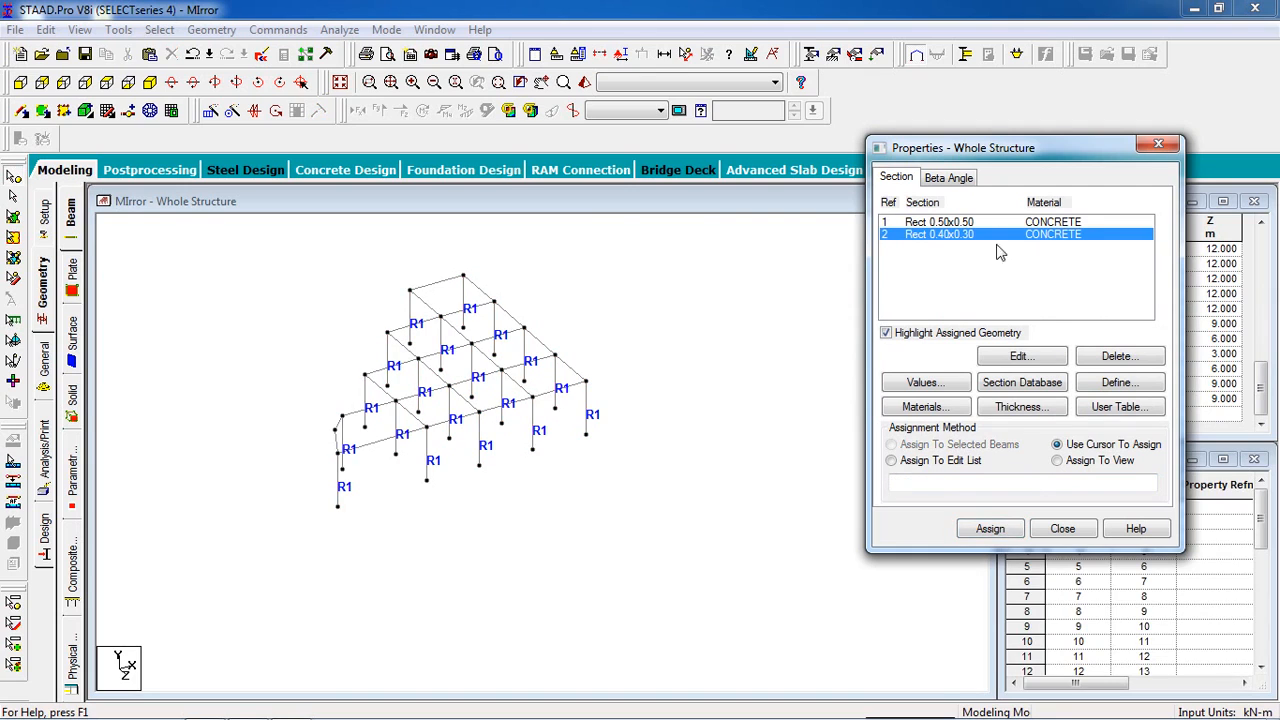
left_click(159, 29)
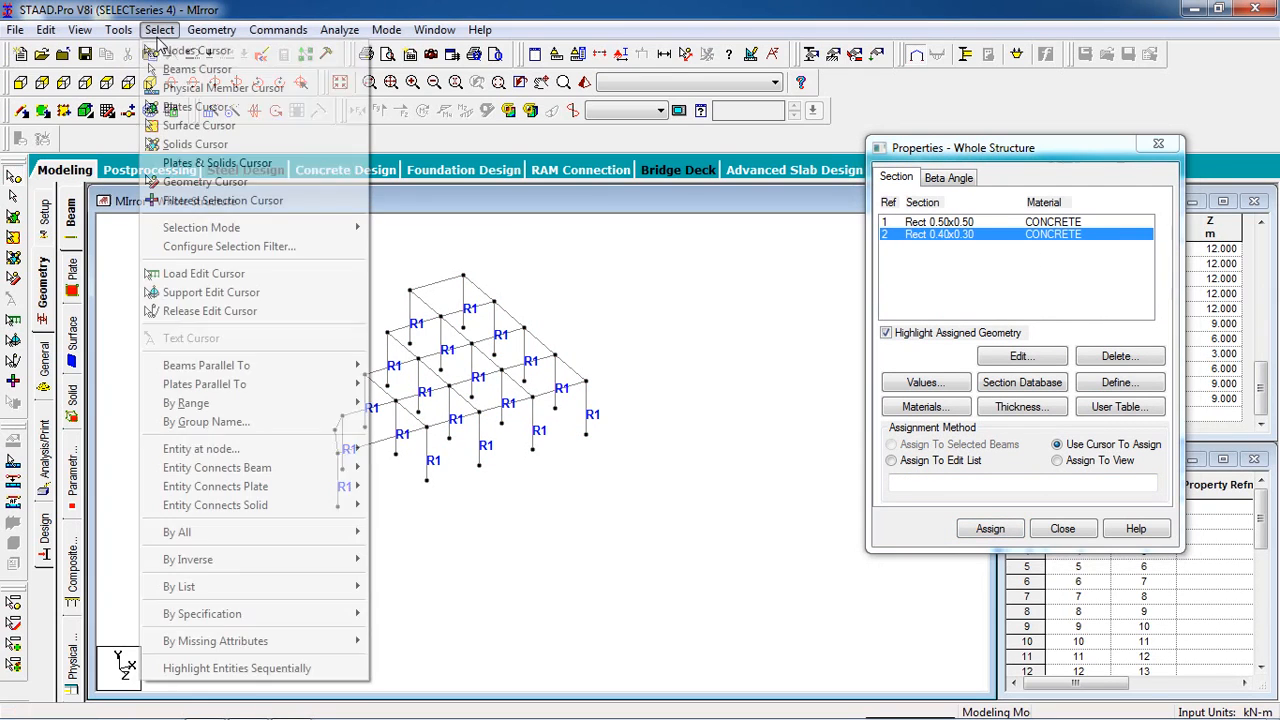
left_click(385, 366)
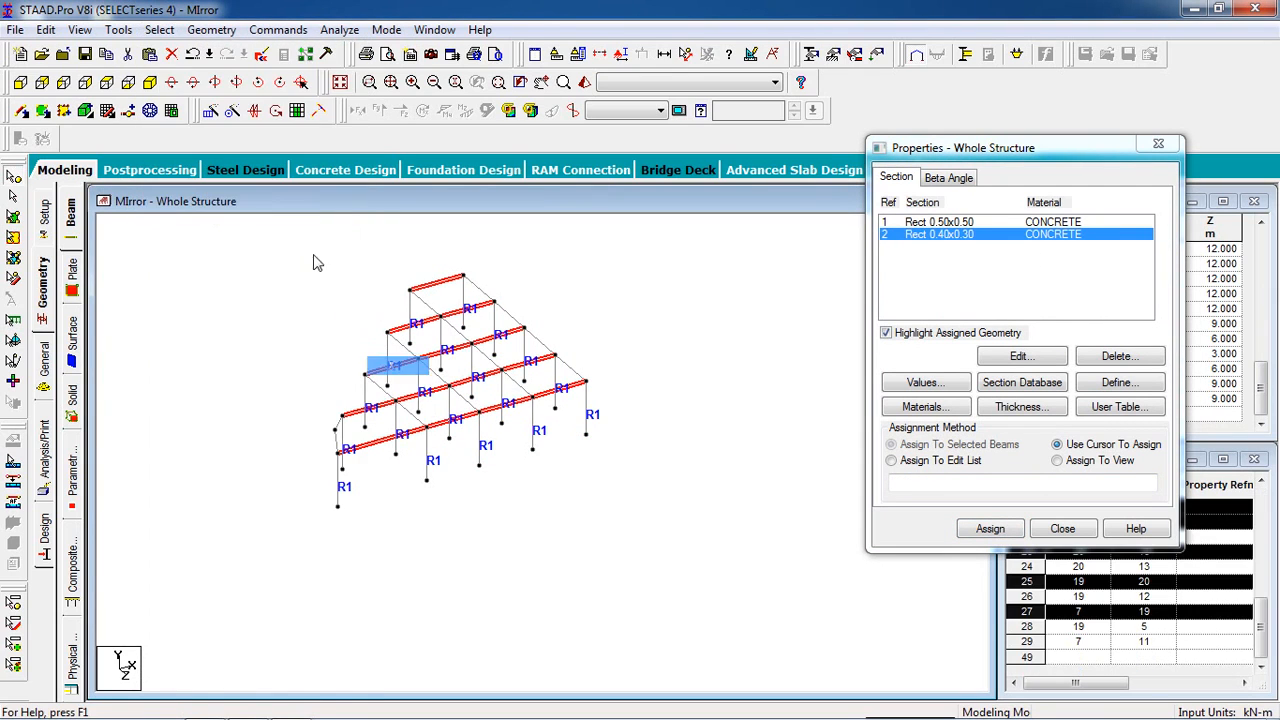
left_click(159, 29)
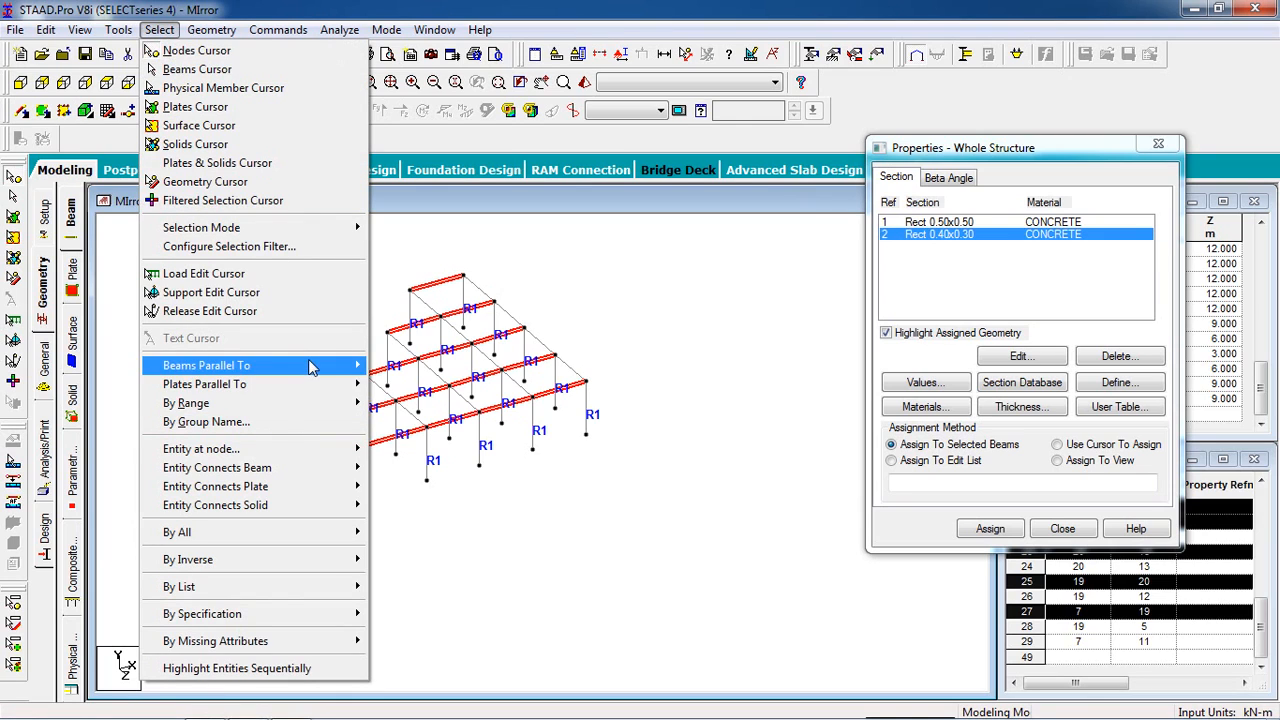
mouse_move(312, 366)
left_click(386, 404)
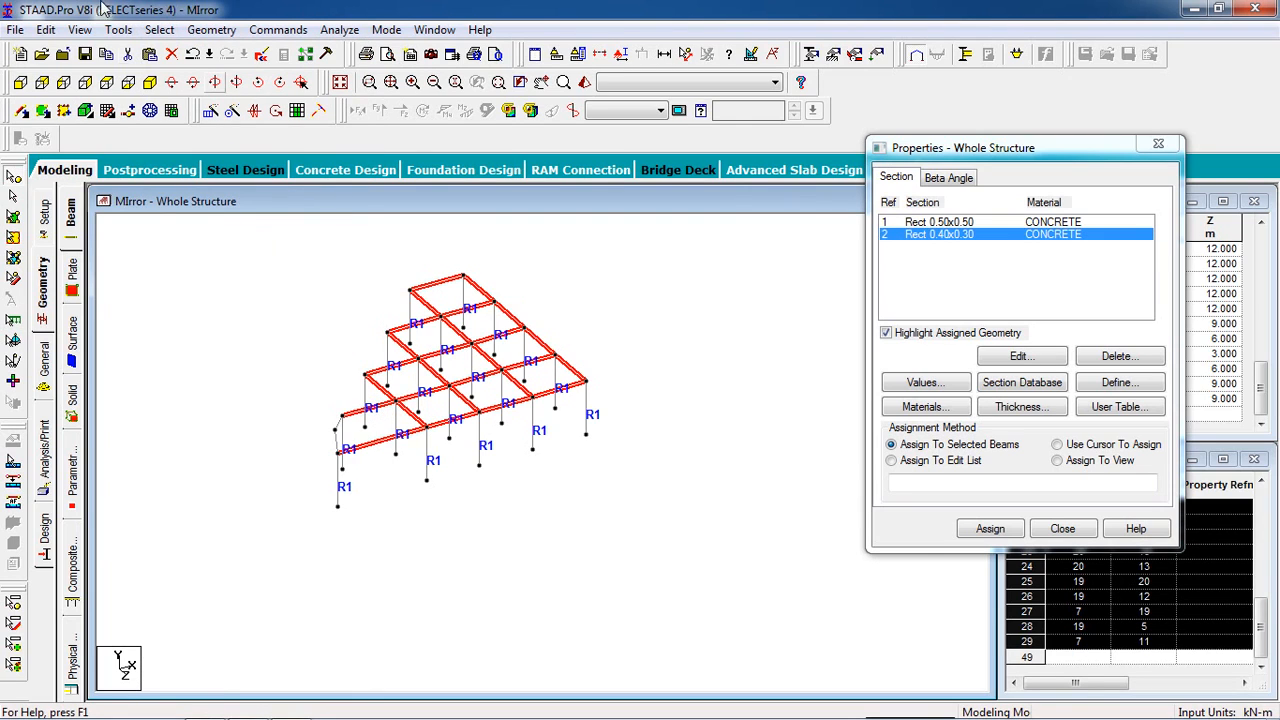
scroll(163, 429, "up", 2)
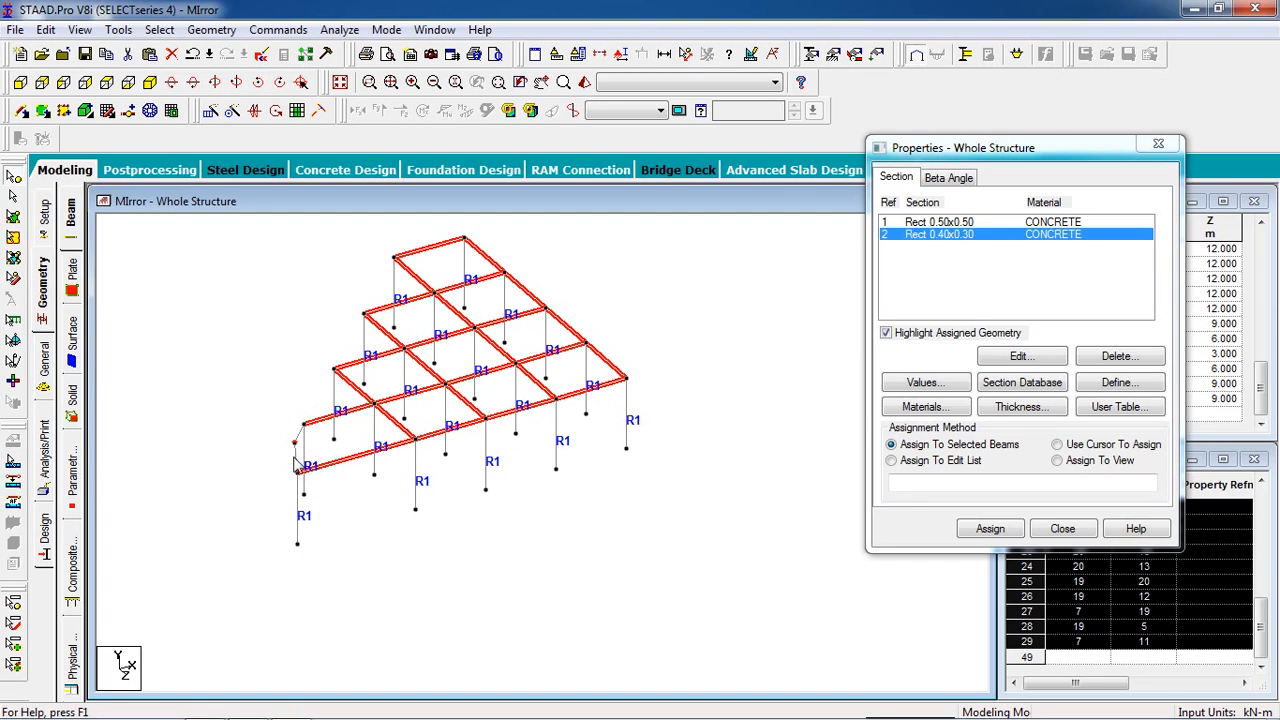
left_click(6, 199)
left_click(297, 463, "ctrl")
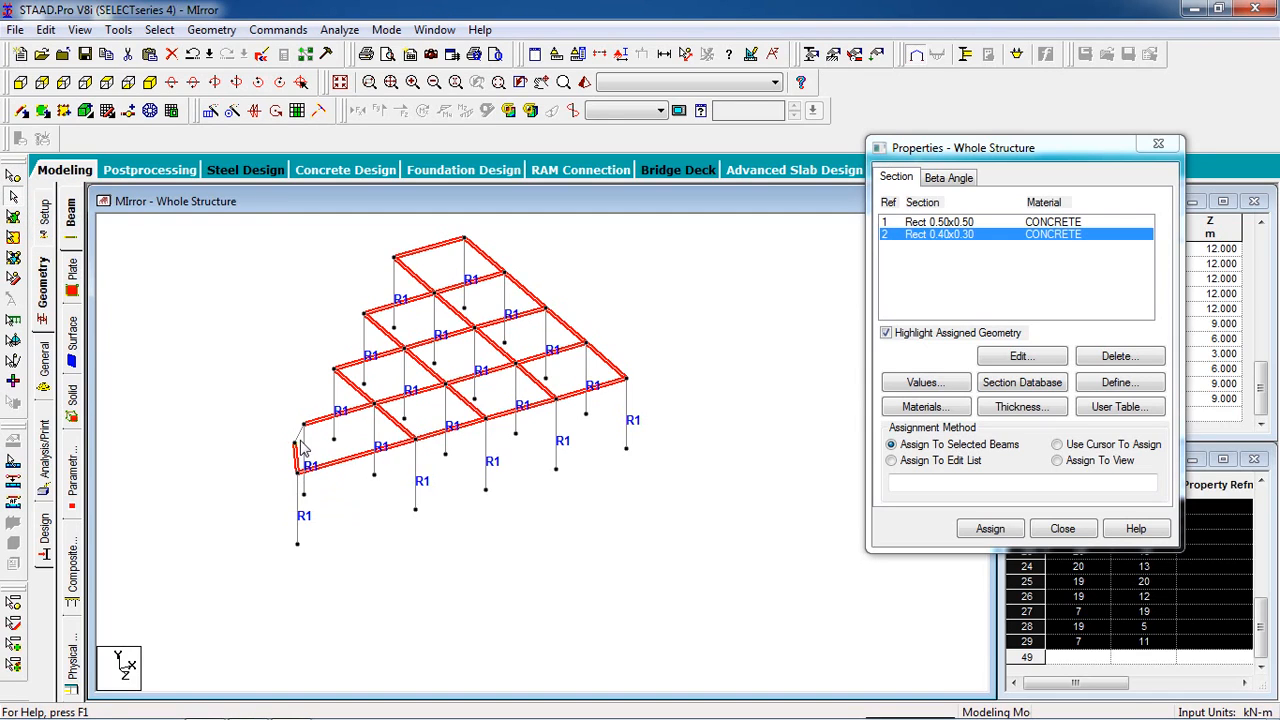
left_click(299, 433, "ctrl")
left_click(1012, 531)
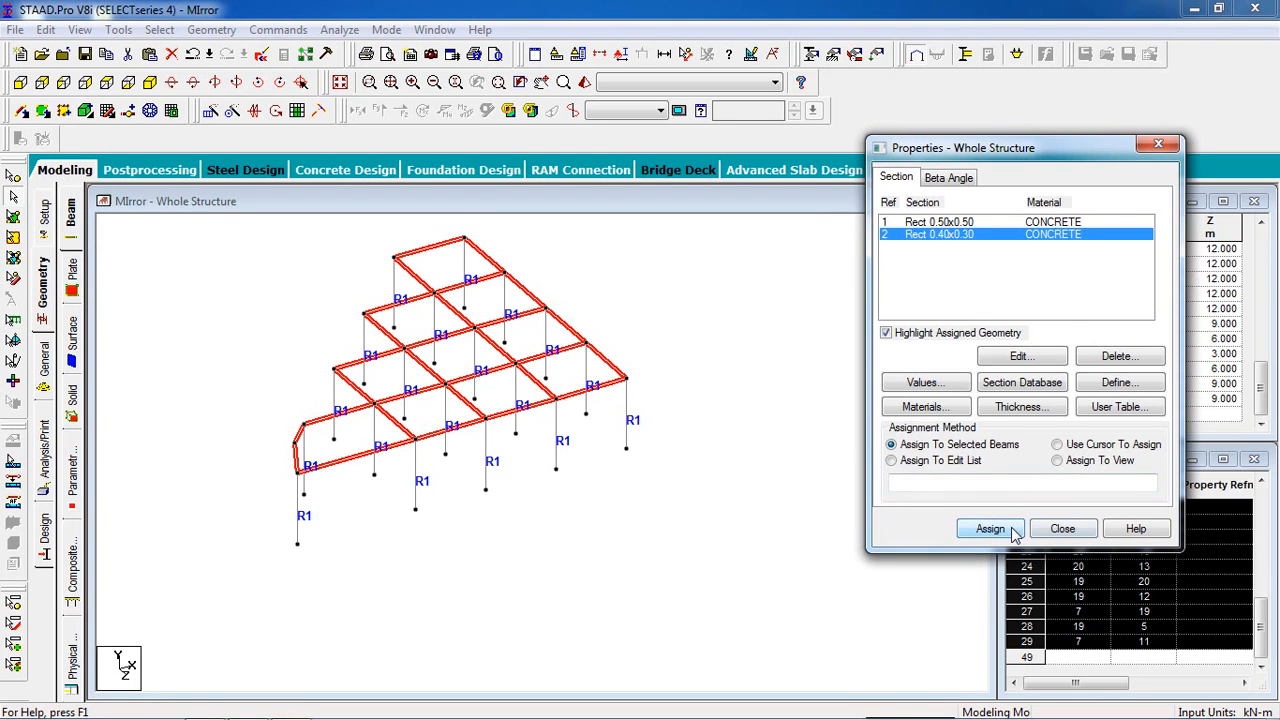
left_click(1020, 396)
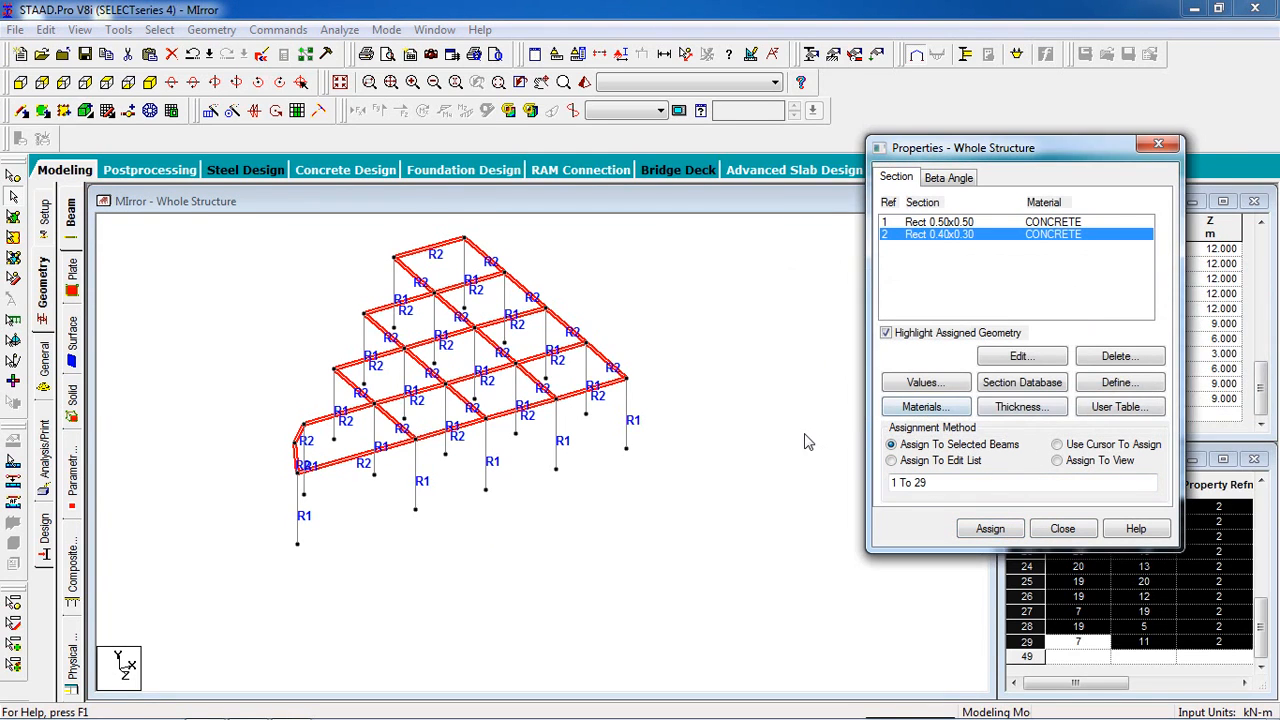
- Inspect the frame with its assigned sections in a rendered 3D view from several angles
left_click(585, 82)
left_click_drag(710, 462, 743, 483)
left_click_drag(830, 272, 256, 258)
left_click(708, 248)
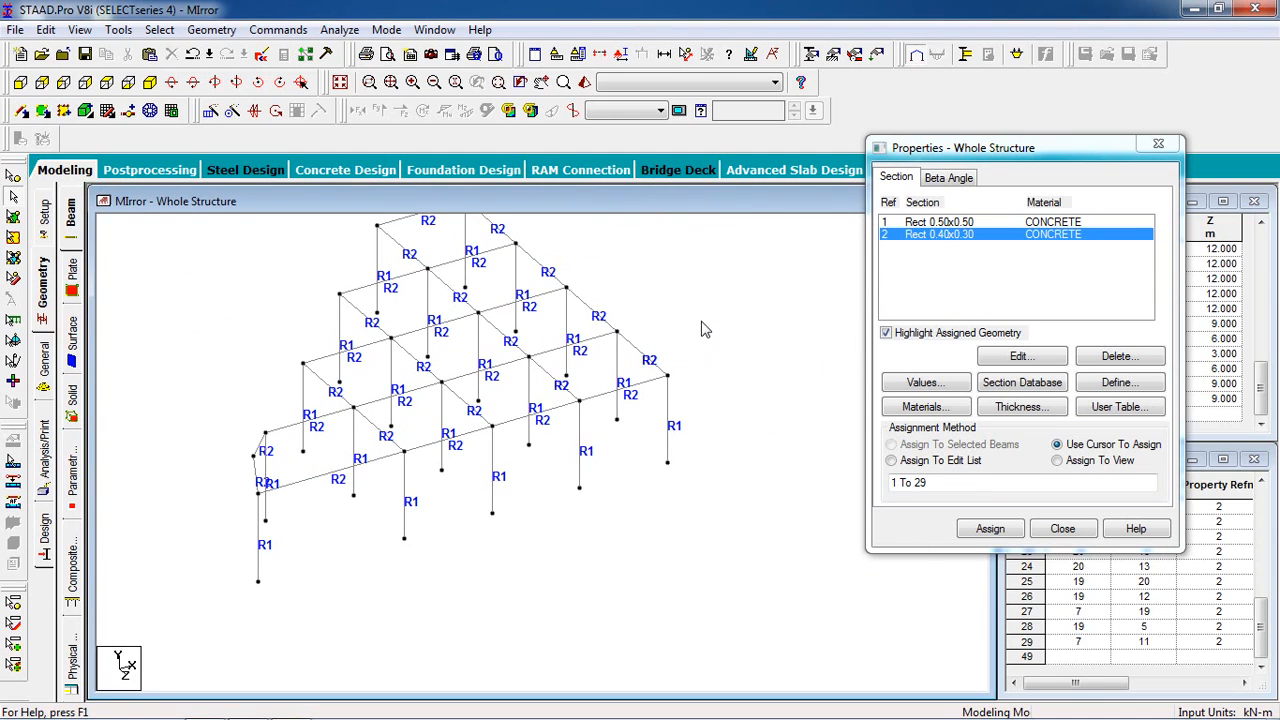
- Accept the auto save of the structure file
middle_click_drag(703, 321, 710, 372)
scroll(710, 372, "up", 1)
scroll(710, 372, "down", 3)
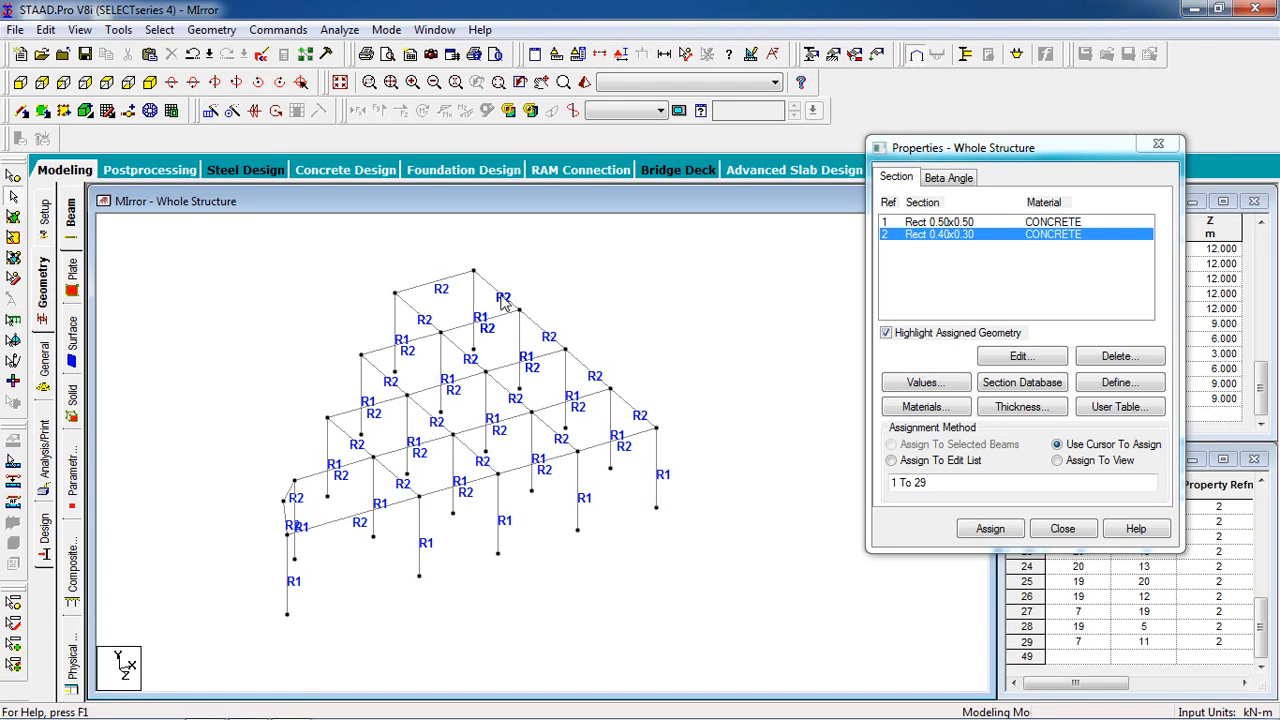
scroll(480, 288, "up", 1)
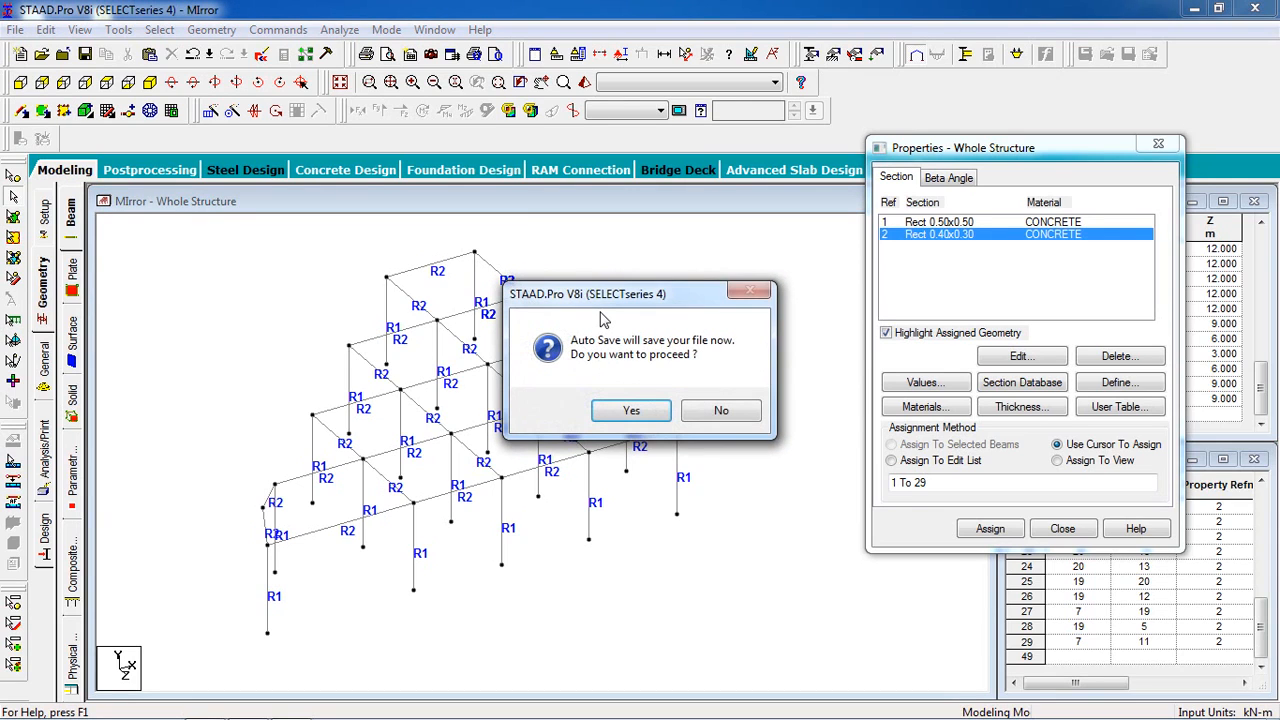
key("Return")
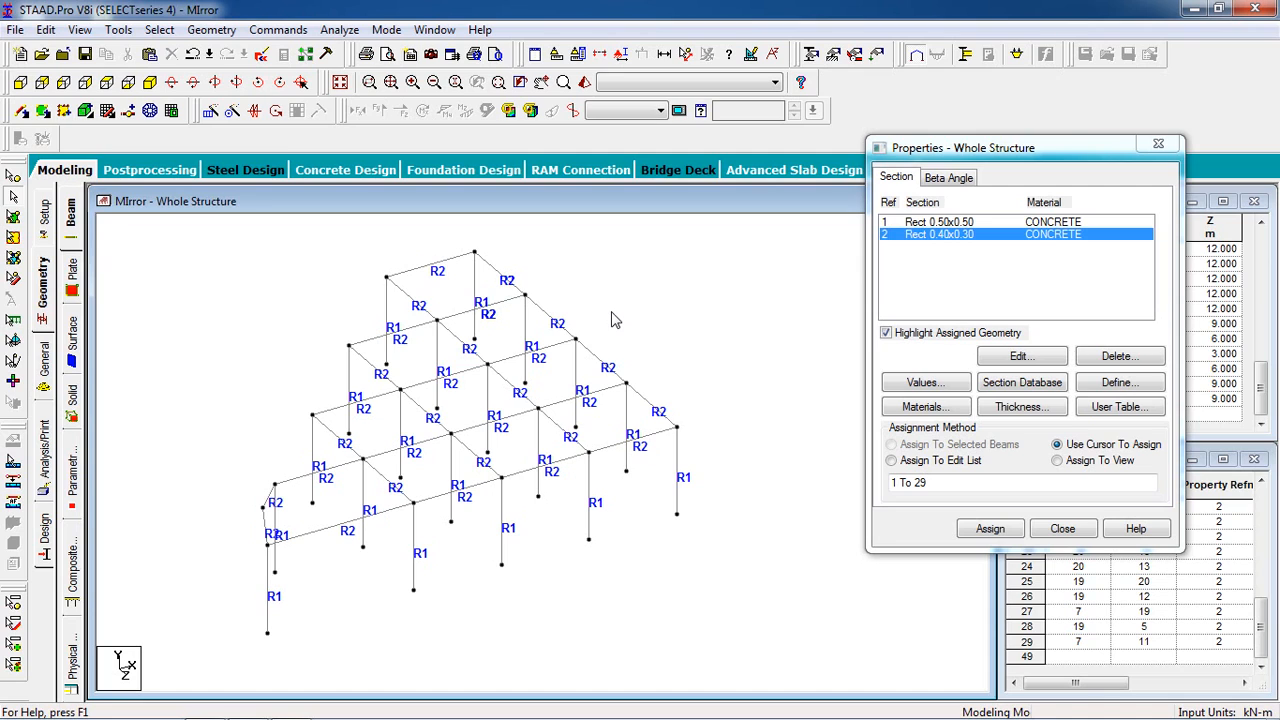
- Display the node numbers on the whole frame
key("shift+n")
scroll(495, 274, "up", 1)
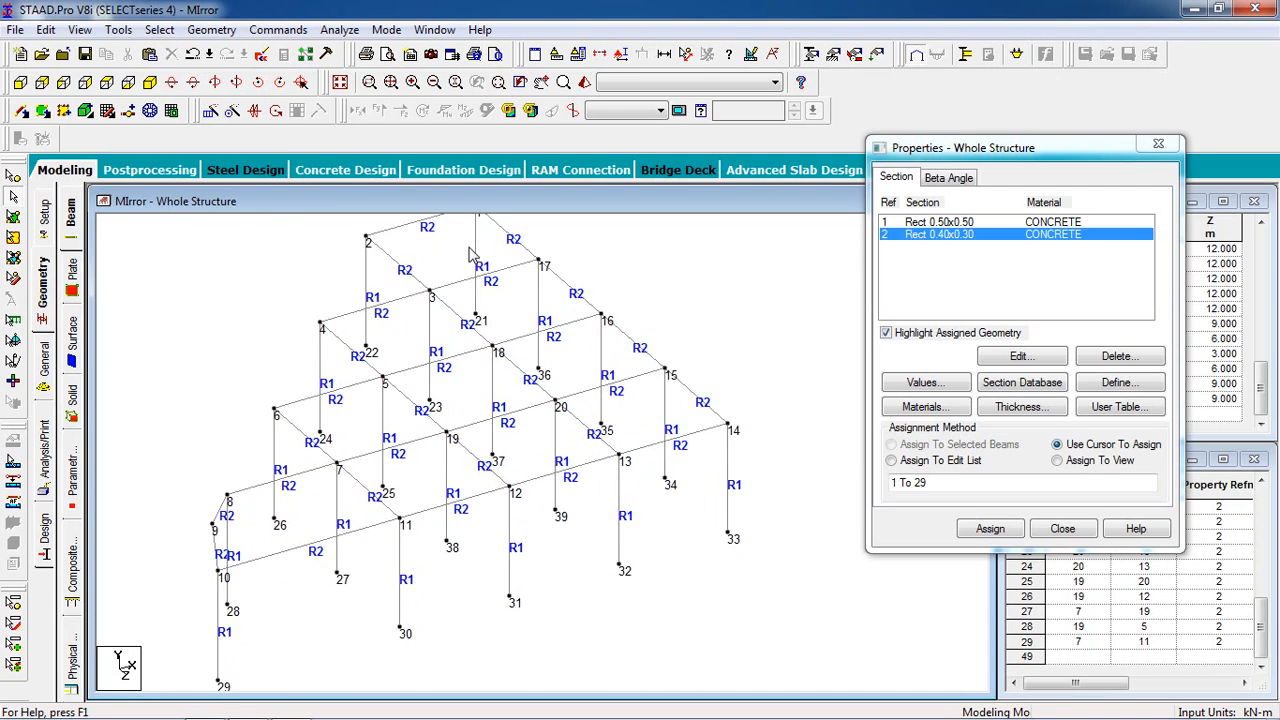
scroll(505, 305, "up", 1)
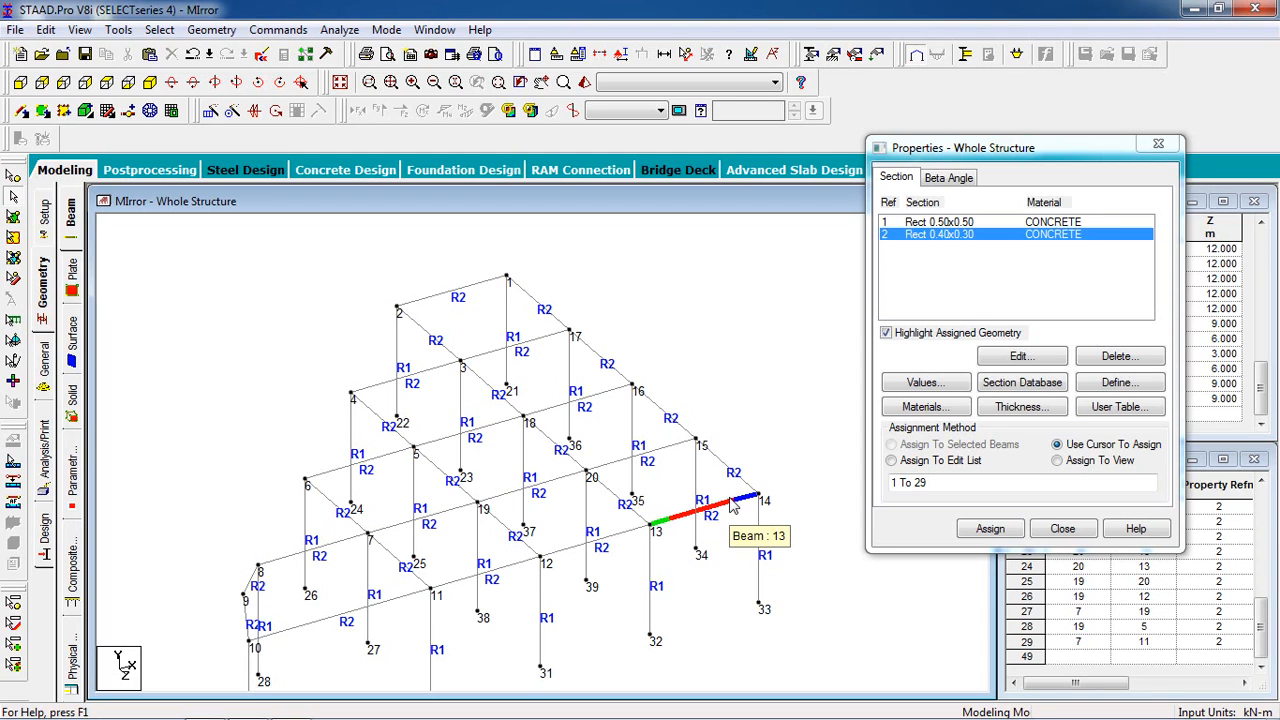
scroll(590, 432, "down", 3)
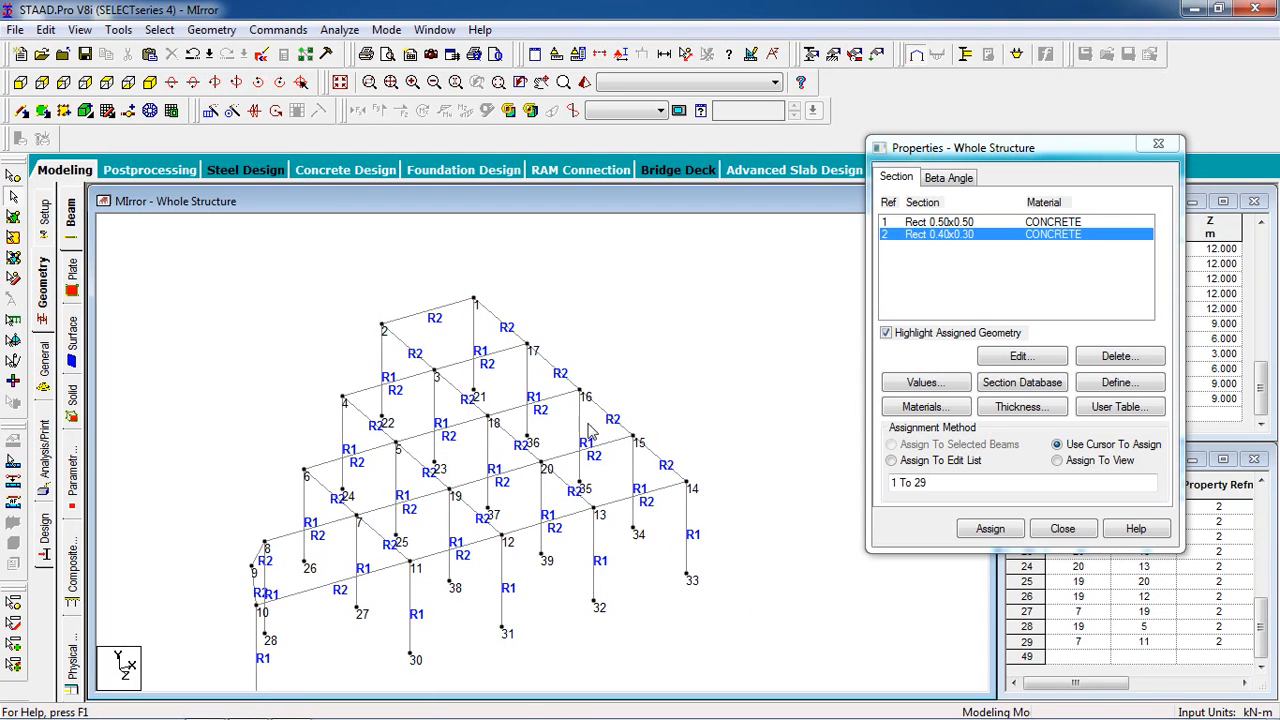
scroll(455, 497, "down", 2)
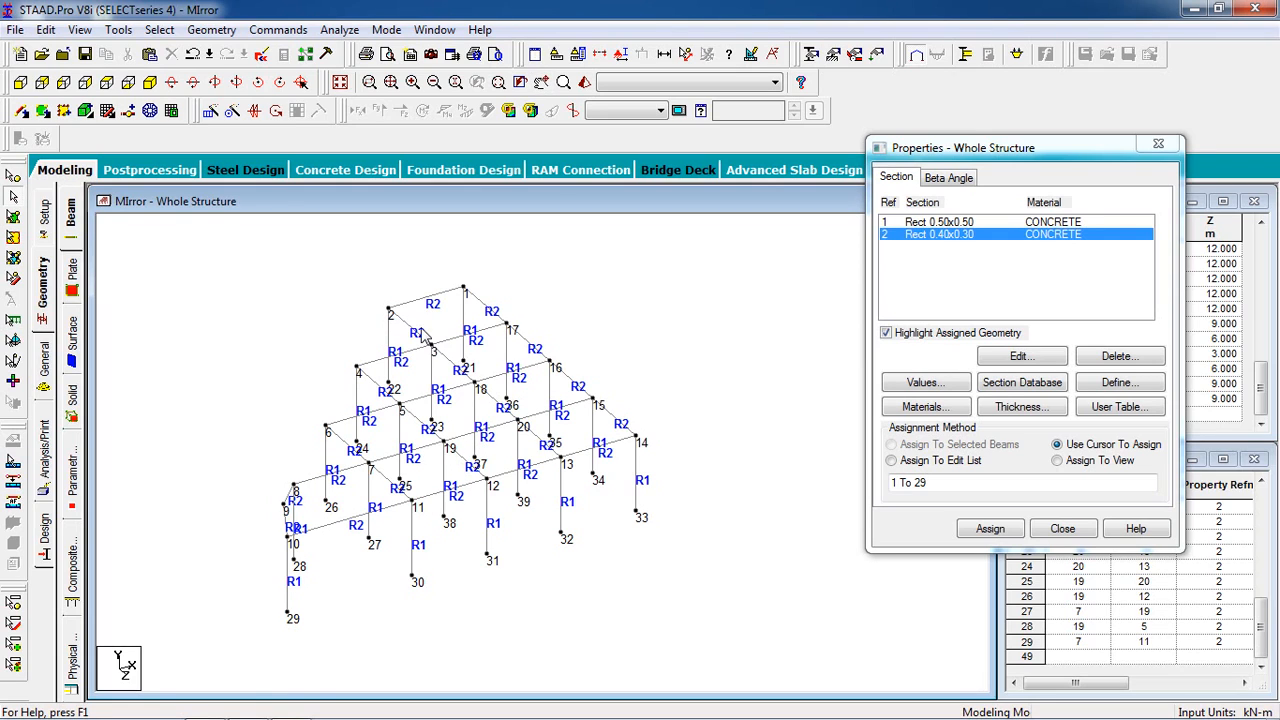
- Select all frame members except the beams and columns lying in the edge plane at X = 20 m, through nodes 1 and 14
left_click(107, 82)
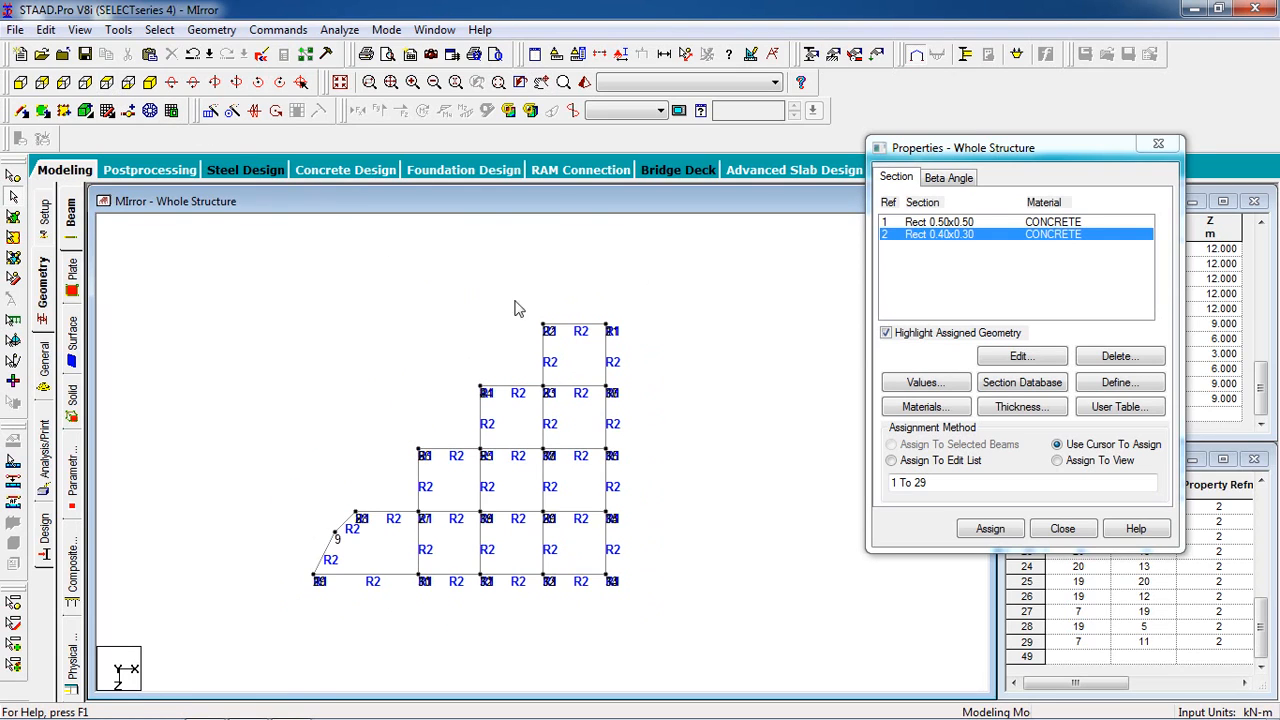
left_click_drag(622, 286, 296, 624)
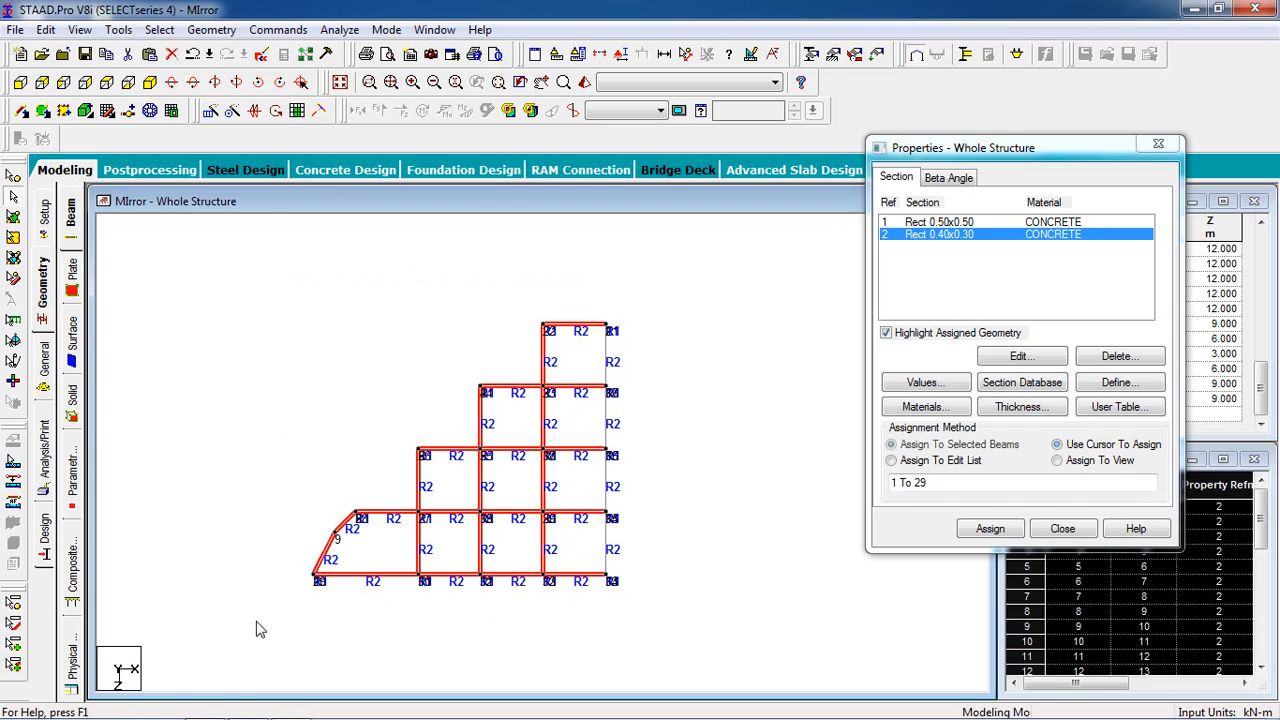
scroll(360, 614, "up", 2)
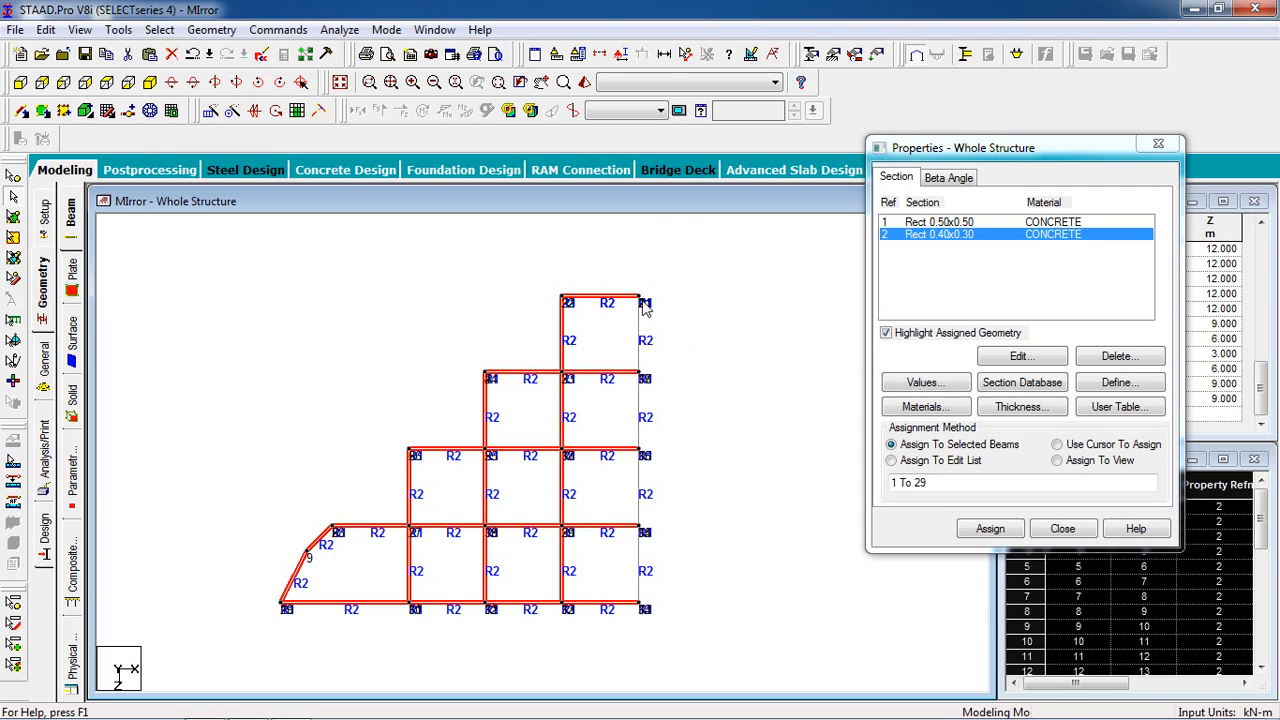
left_click(150, 82)
scroll(466, 222, "up", 1)
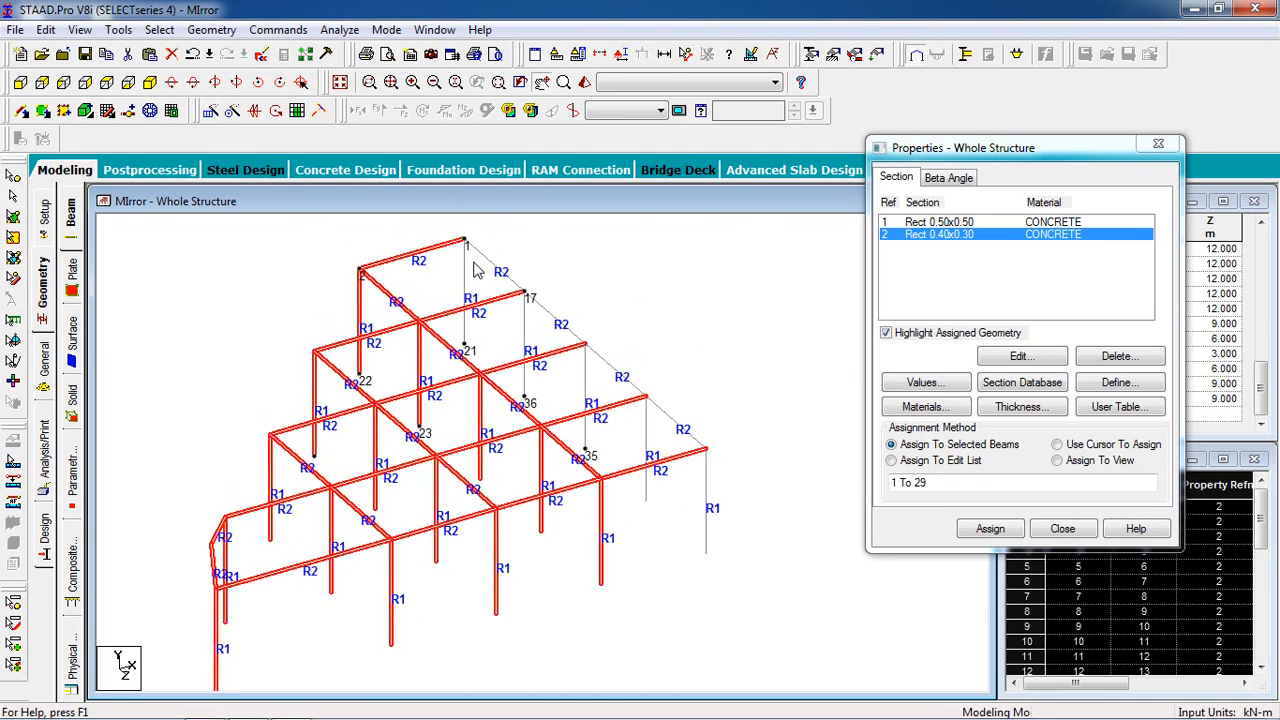
scroll(476, 258, "up", 1)
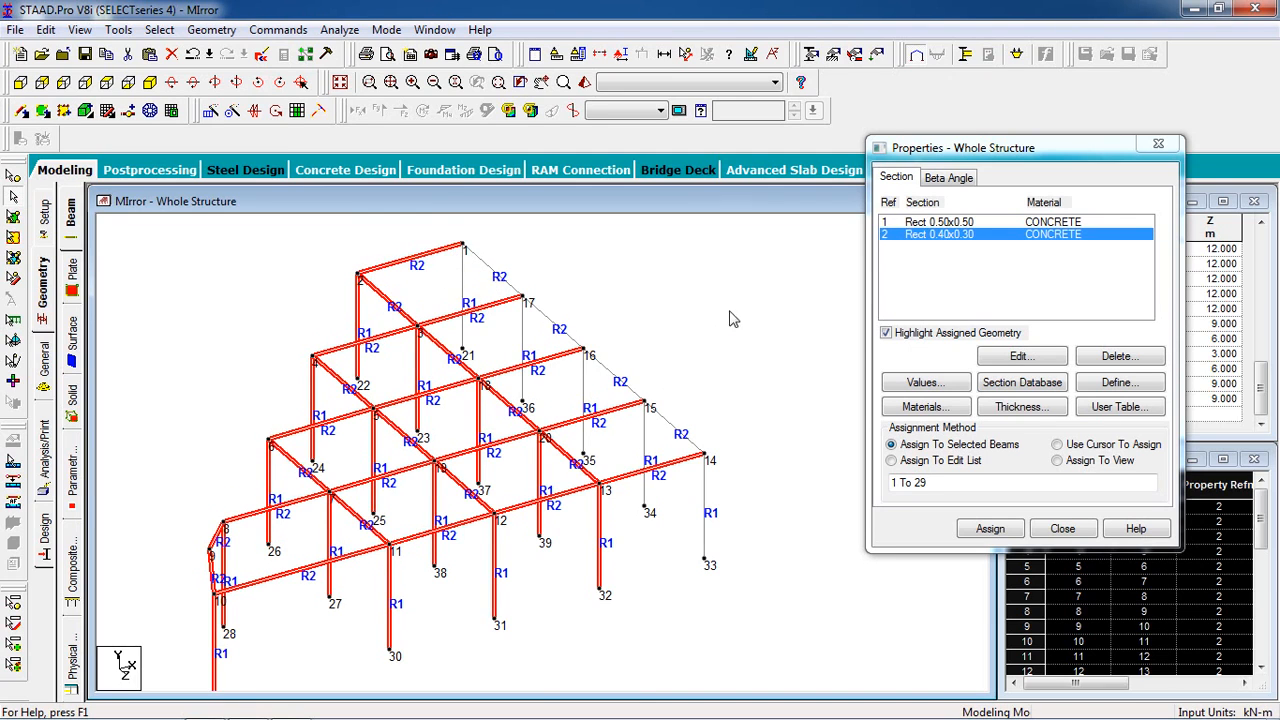
scroll(728, 310, "down", 1)
middle_click_drag(673, 347, 689, 328)
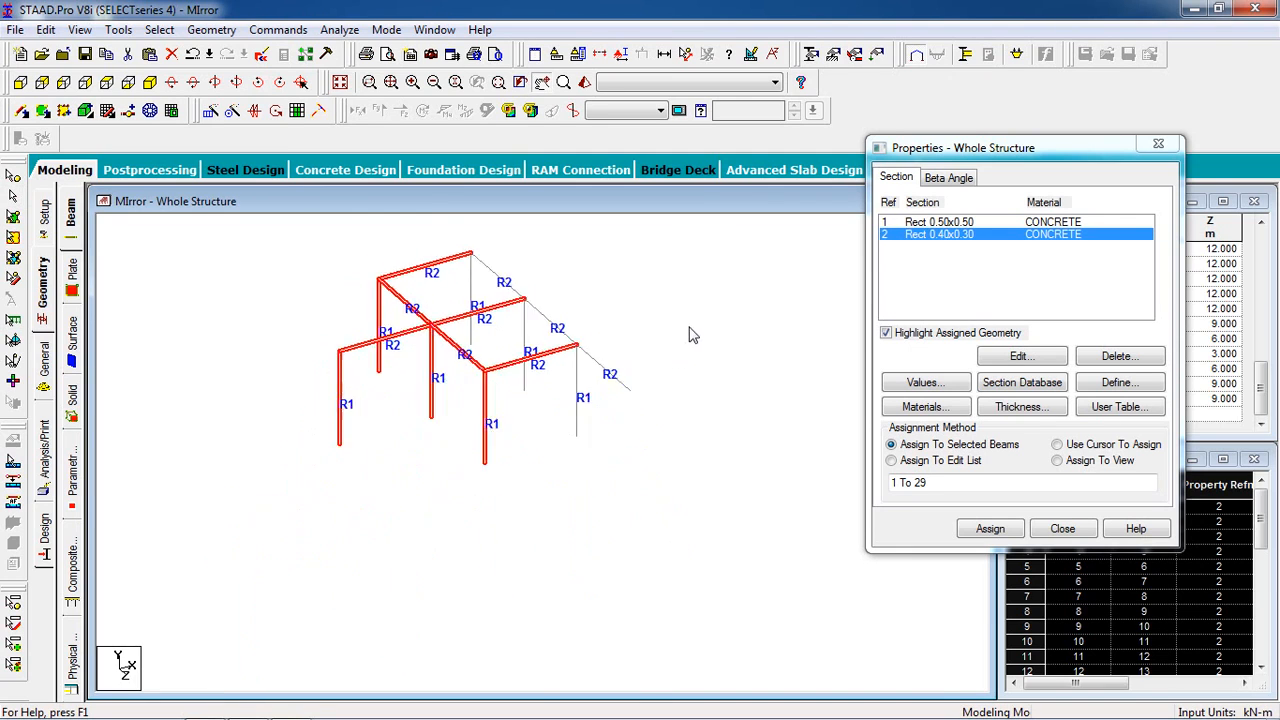
- Close the section properties and mirror the selected members as a copy about the Y-Z plane through node 1
left_click(1063, 529)
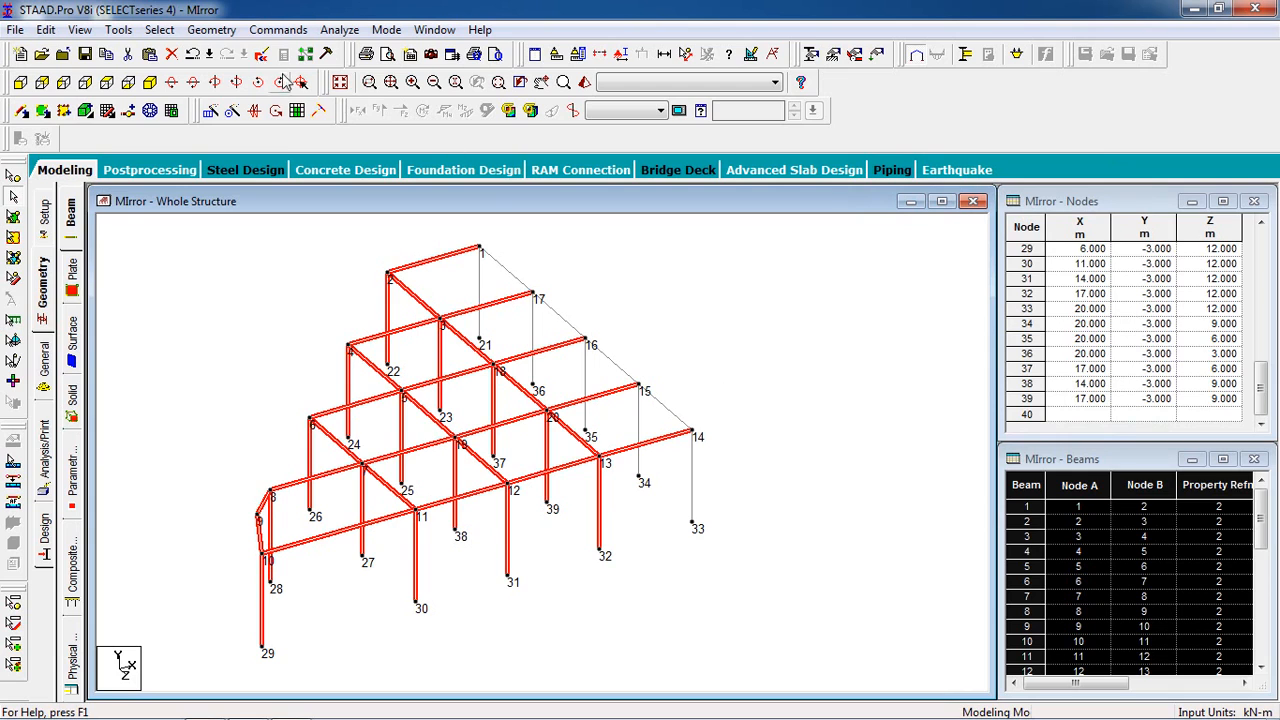
left_click(211, 29)
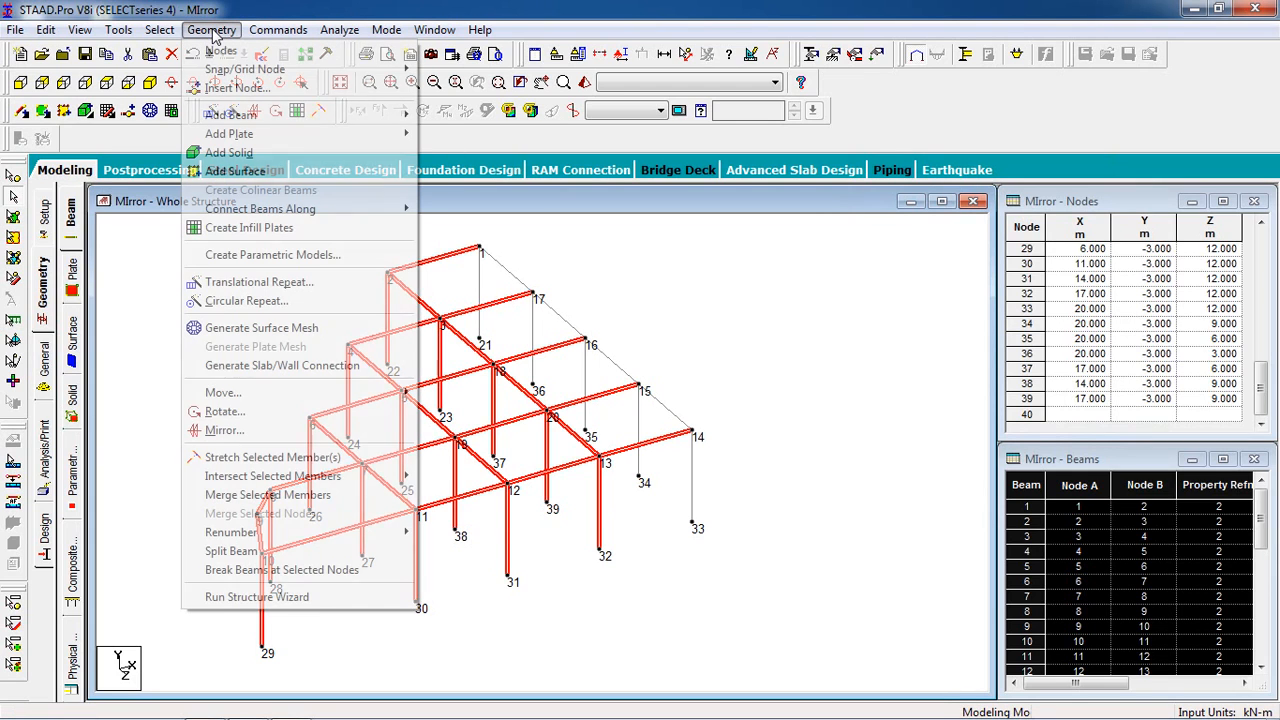
left_click(228, 431)
left_click_drag(532, 237, 839, 251)
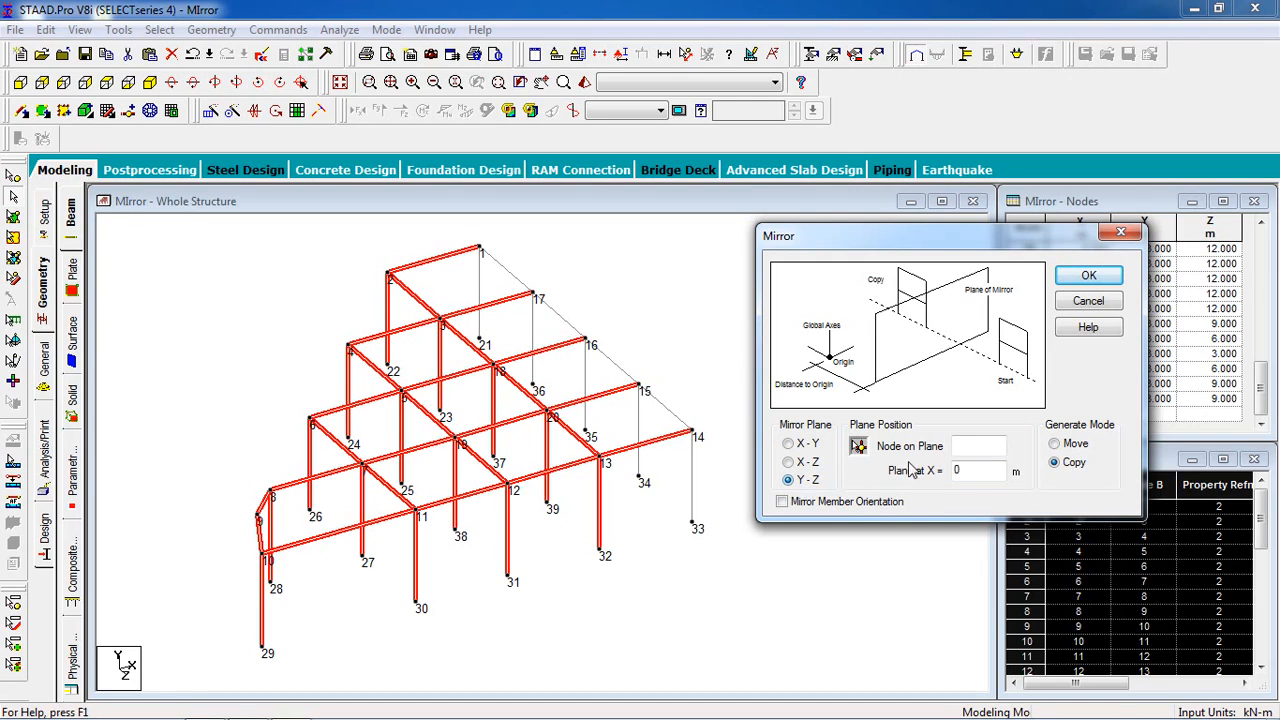
left_click(966, 449)
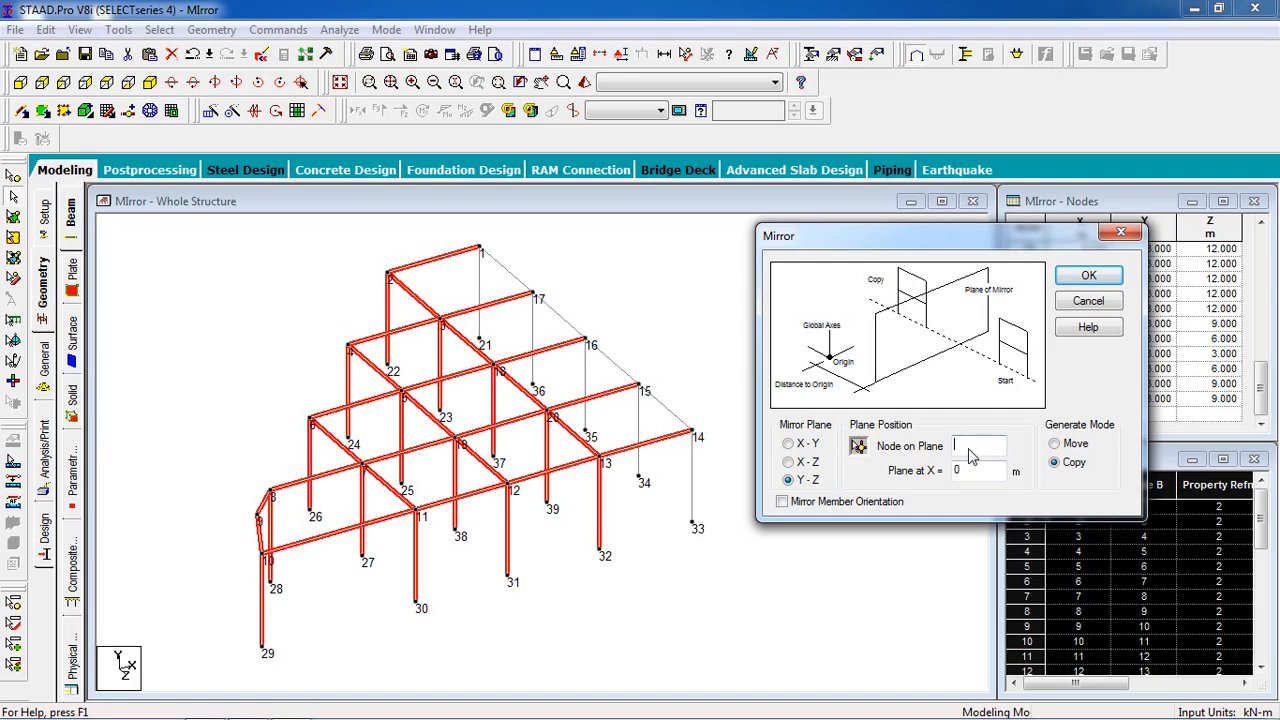
left_click(479, 255)
left_click(1104, 281)
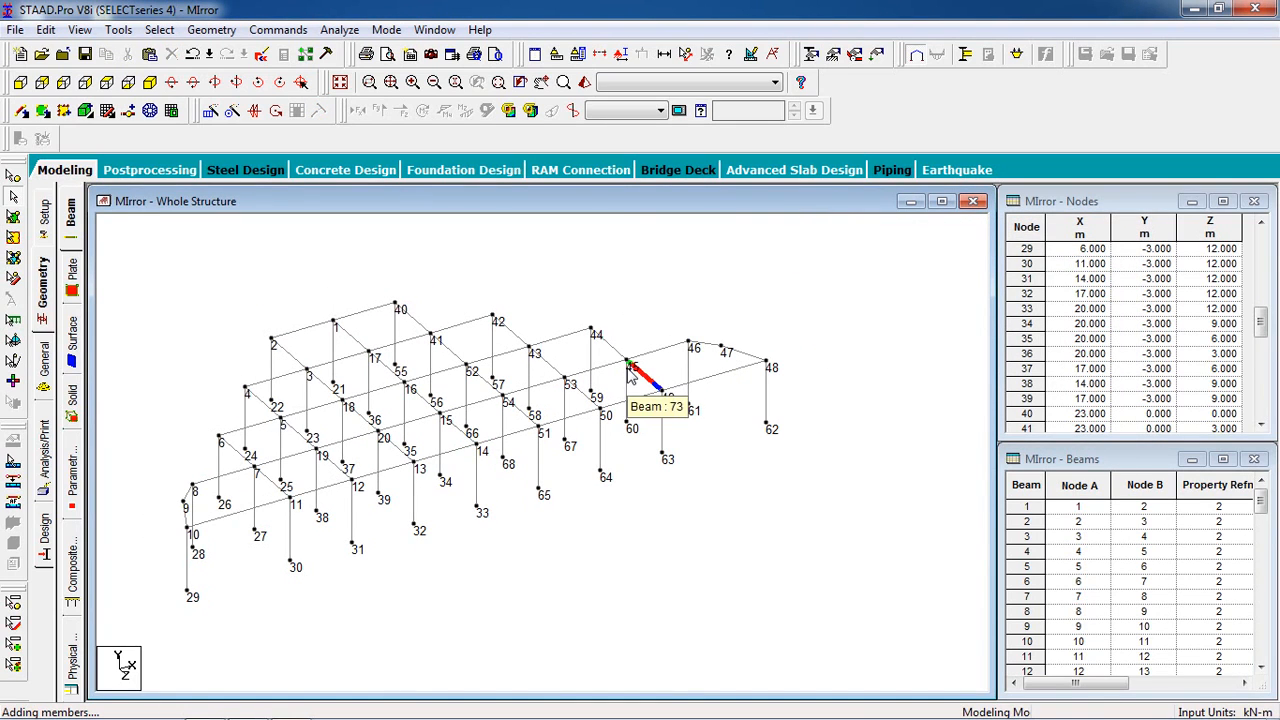
- Inspect the frame mirrored about the Y-Z plane in a rendered 3D view
left_click(584, 82)
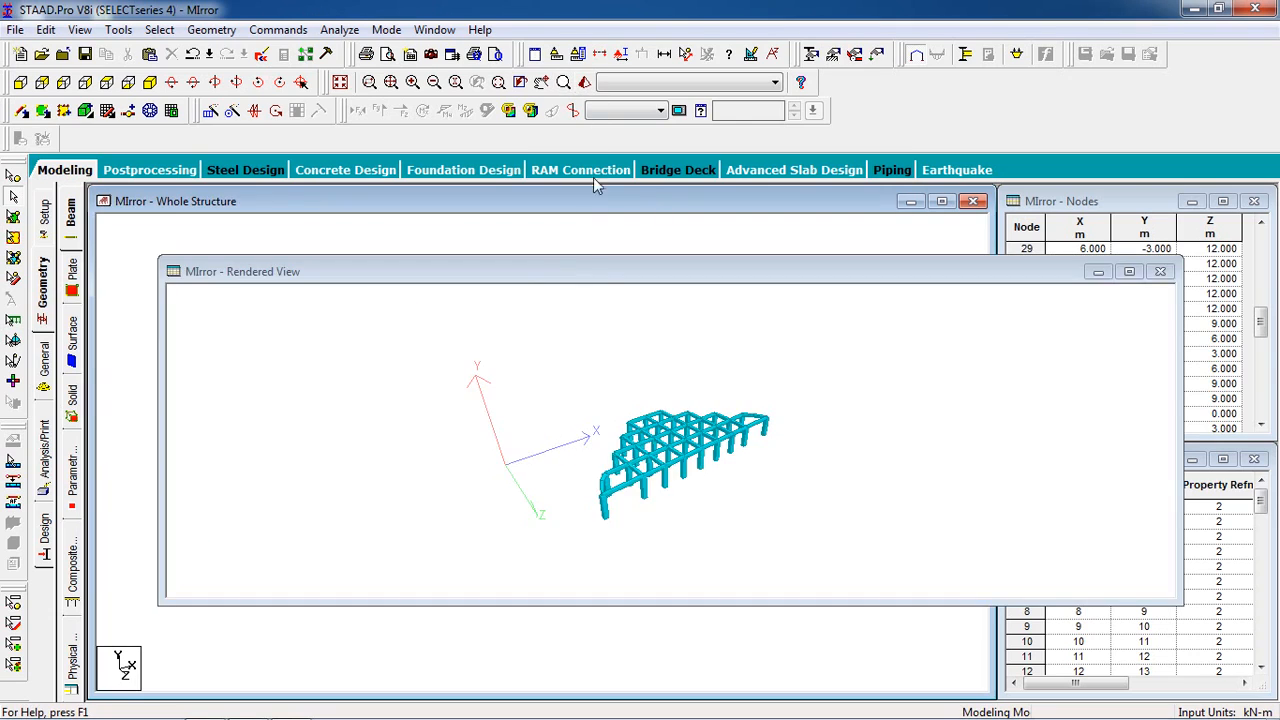
left_click_drag(695, 525, 600, 488)
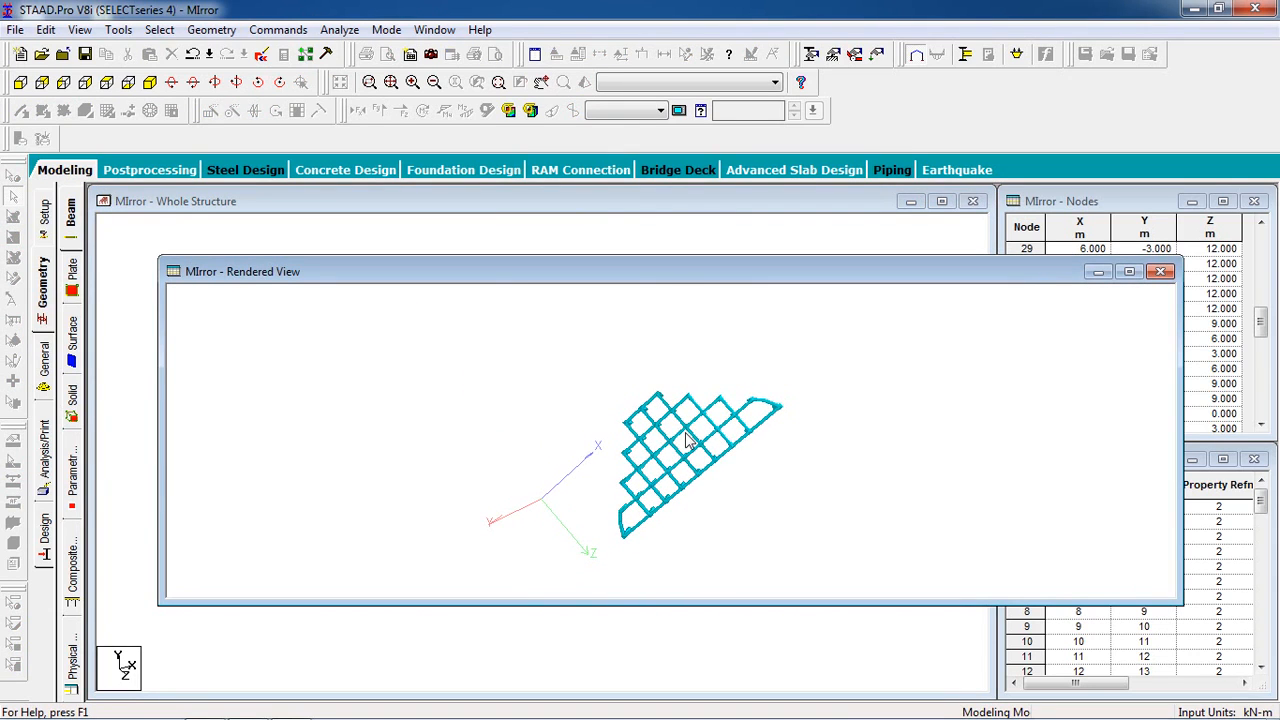
left_click(1160, 271)
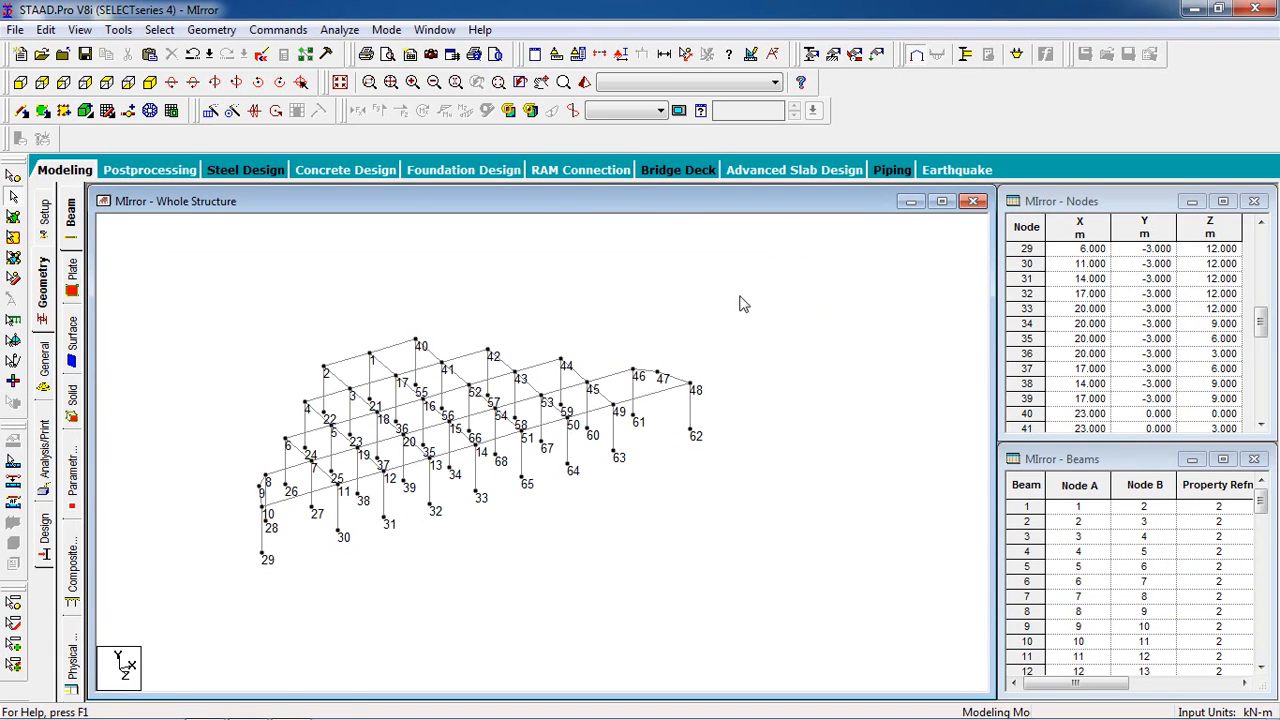
- Select all members of the doubled frame except the beams and columns in the plane Z = 12 m, between nodes 10 and 48
left_click(108, 83)
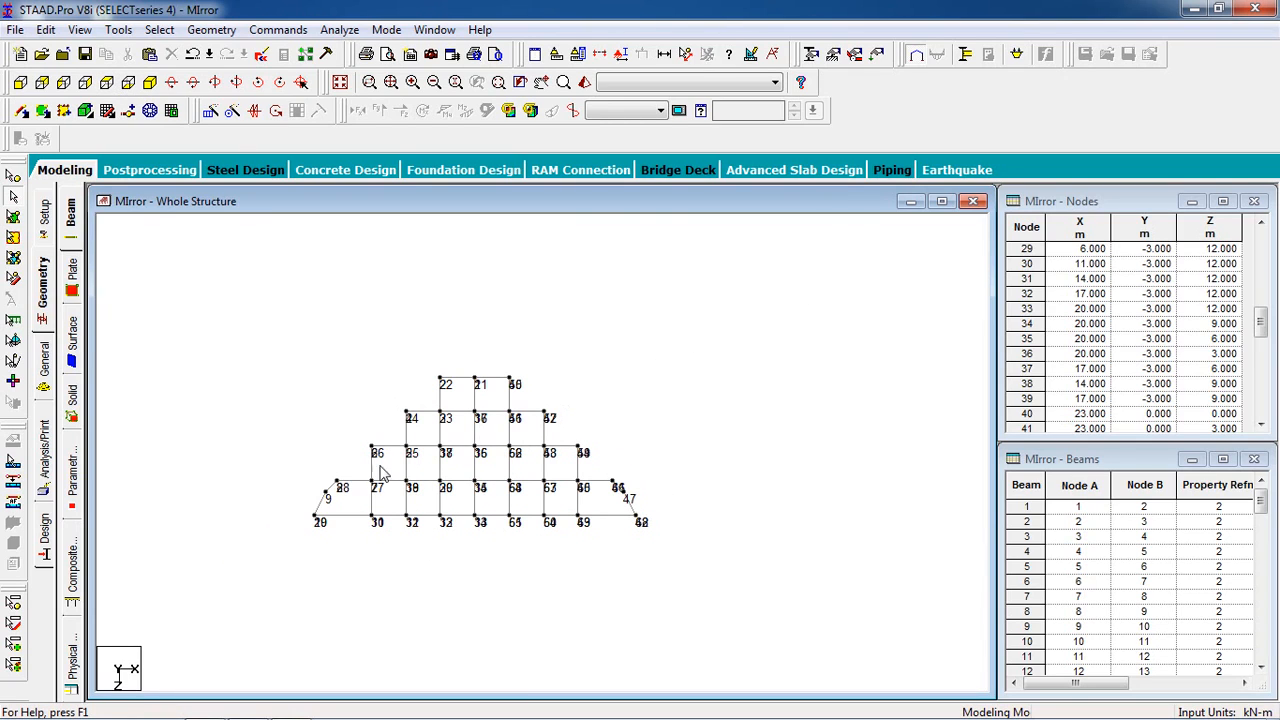
key("ctrl+a")
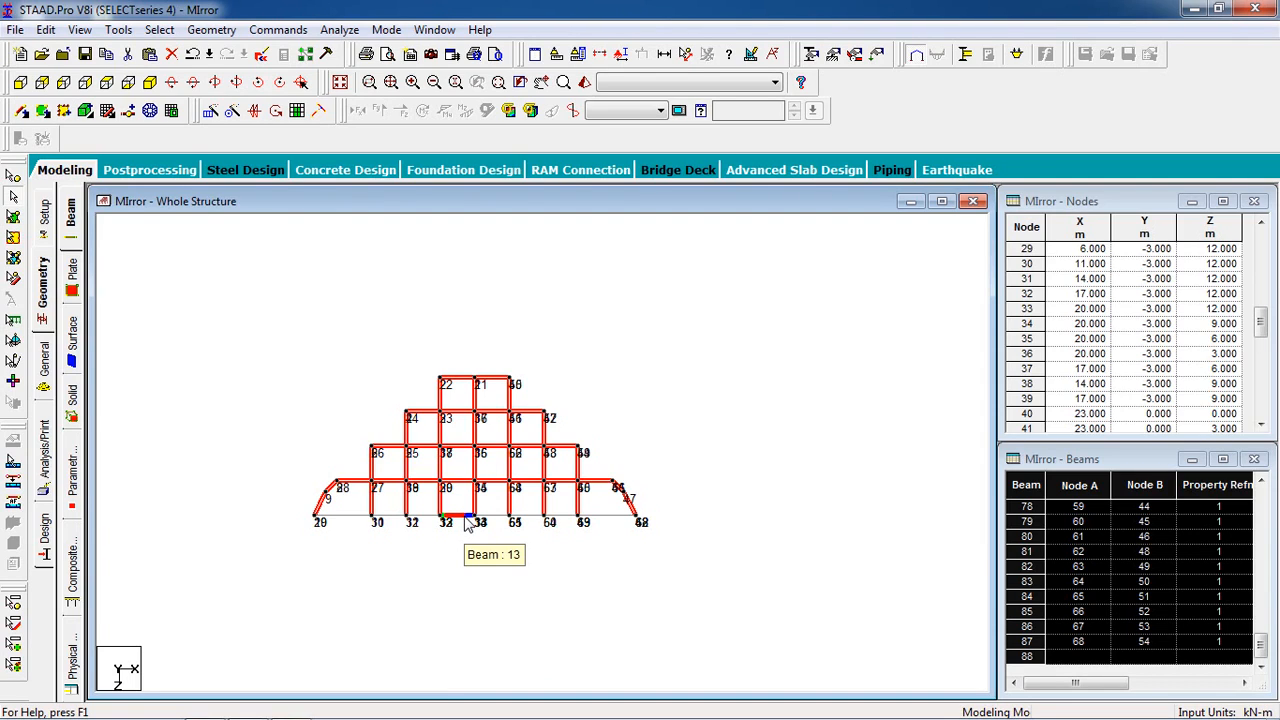
left_click(150, 84)
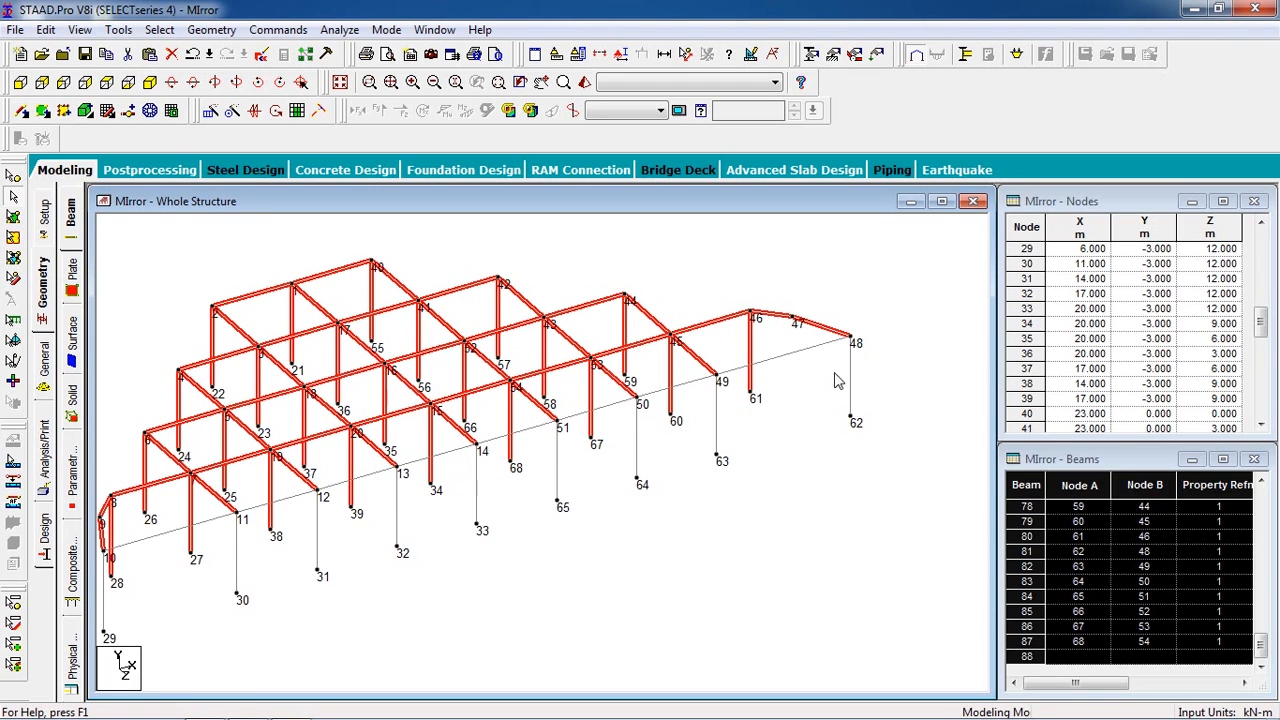
middle_click_drag(792, 414, 833, 411)
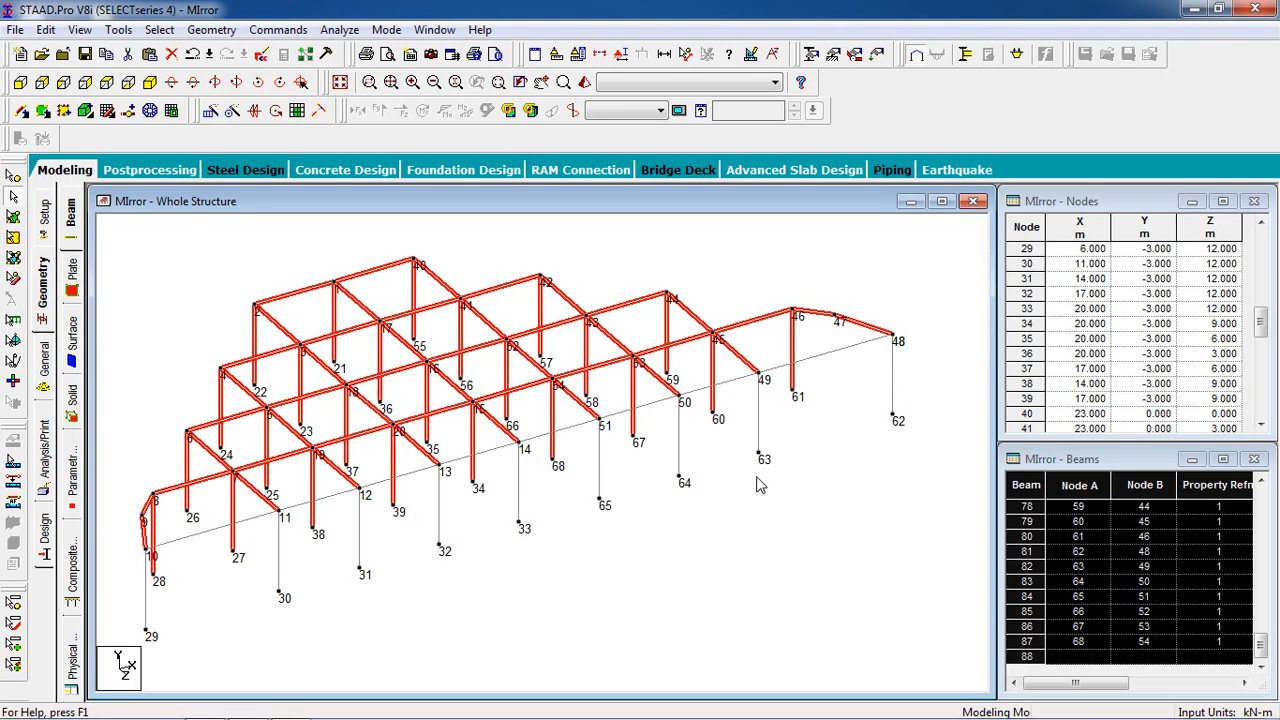
scroll(770, 480, "down", 1)
scroll(857, 366, "down", 1)
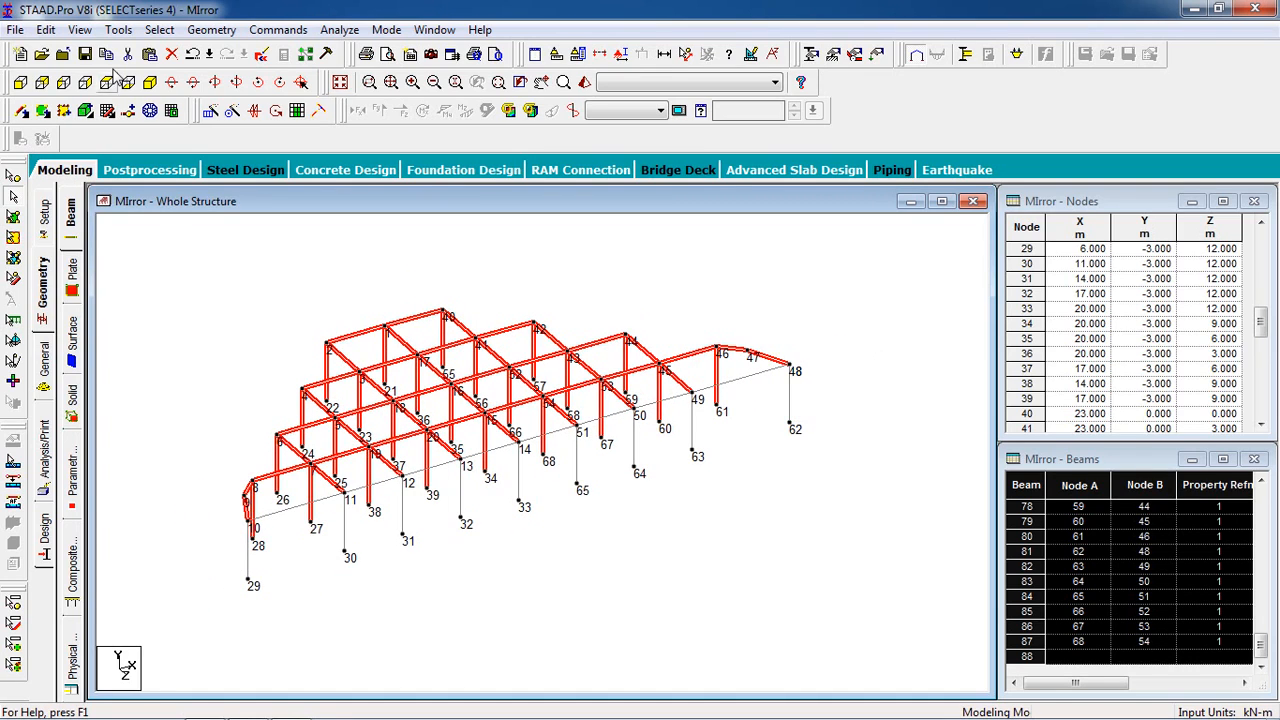
- Mirror the selected members as a copy about the X-Y plane through node 48, then clear the selection
left_click(211, 29)
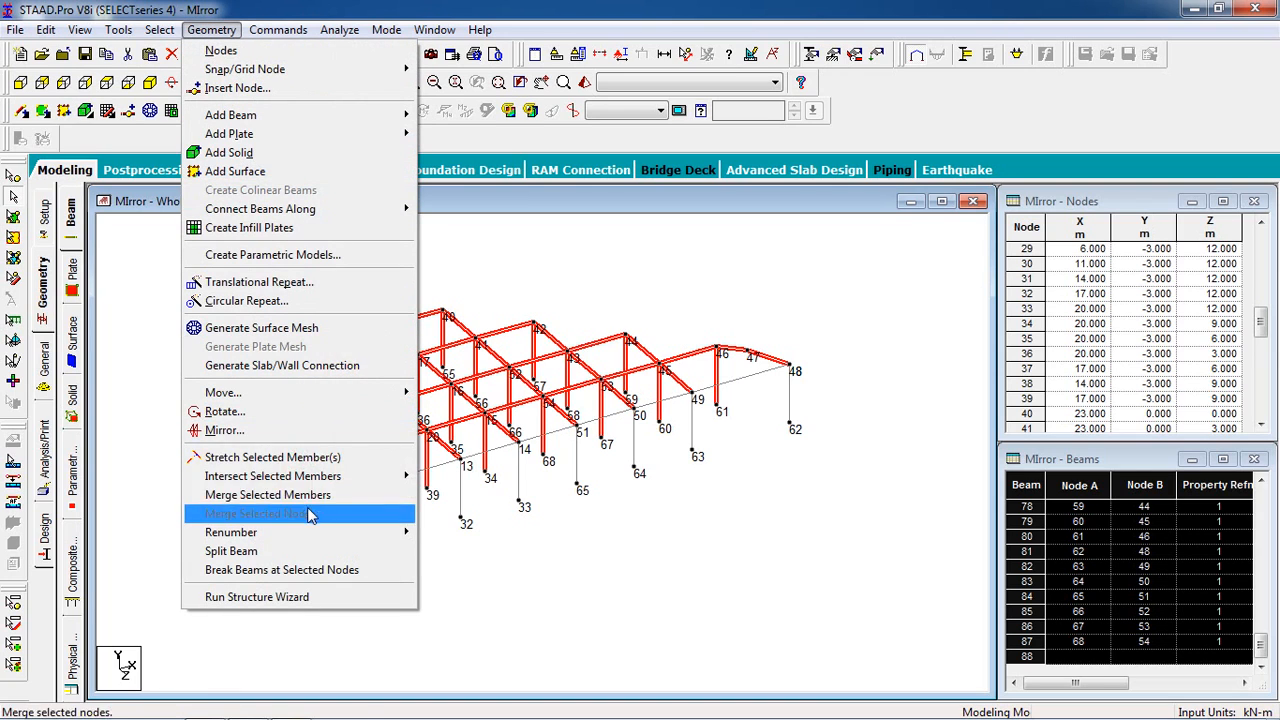
left_click(220, 431)
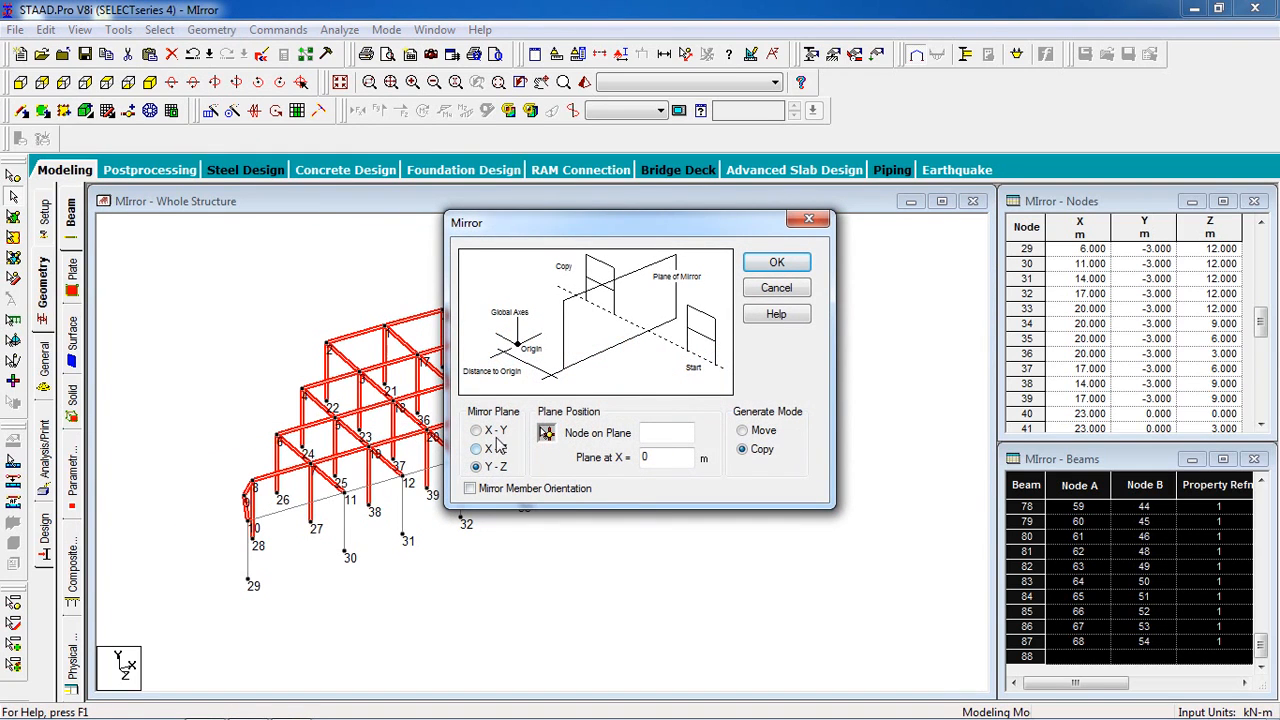
left_click_drag(494, 228, 614, 290)
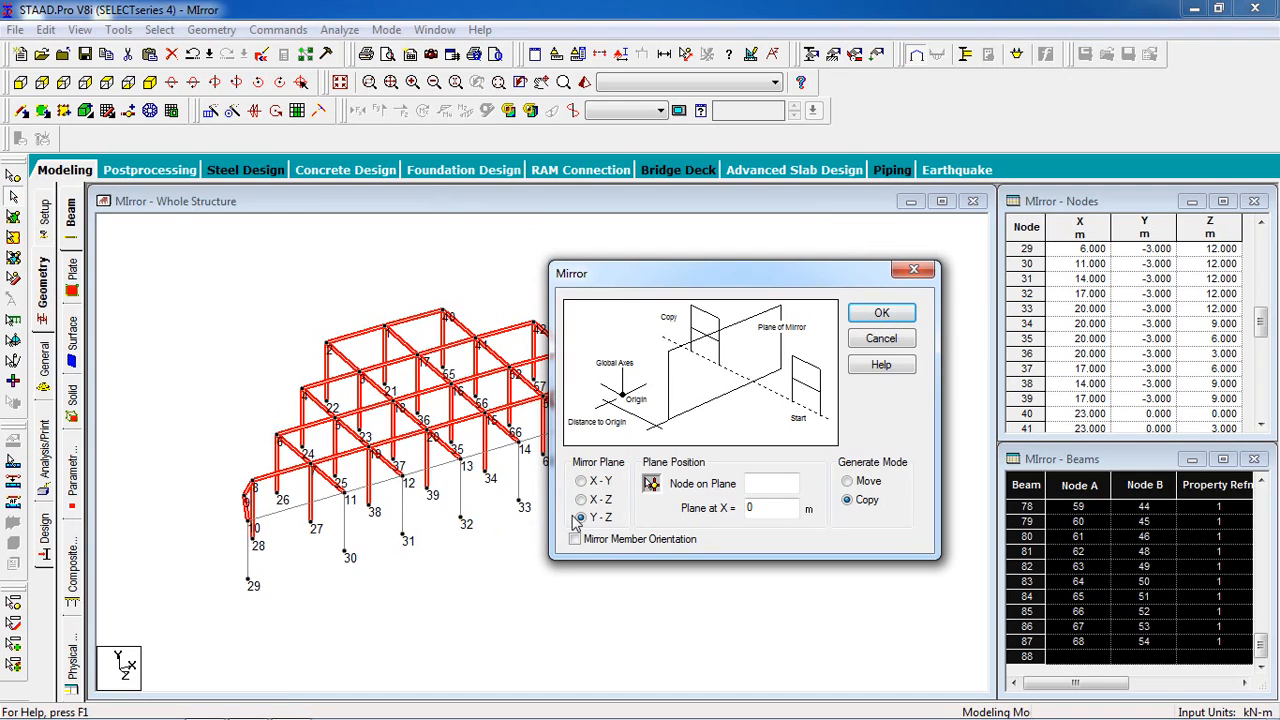
left_click(584, 484)
left_click_drag(740, 268, 477, 275)
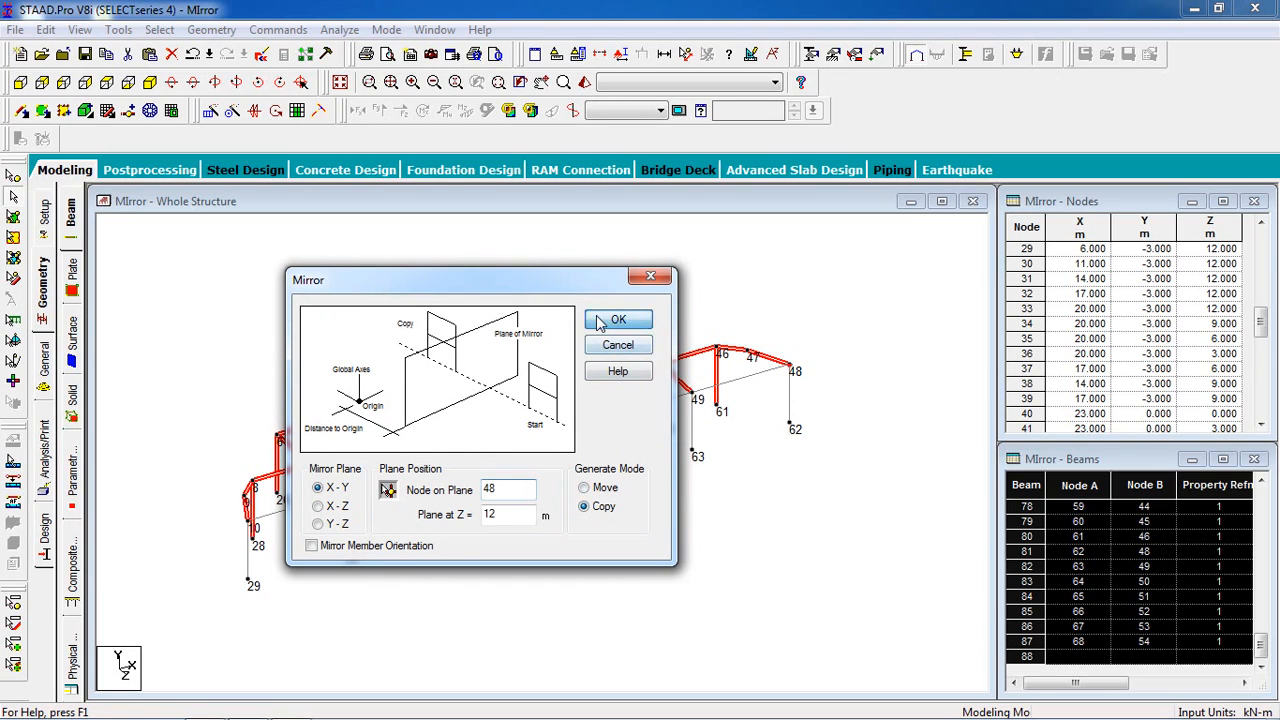
left_click(618, 320)
left_click(808, 517)
scroll(634, 477, "up", 2)
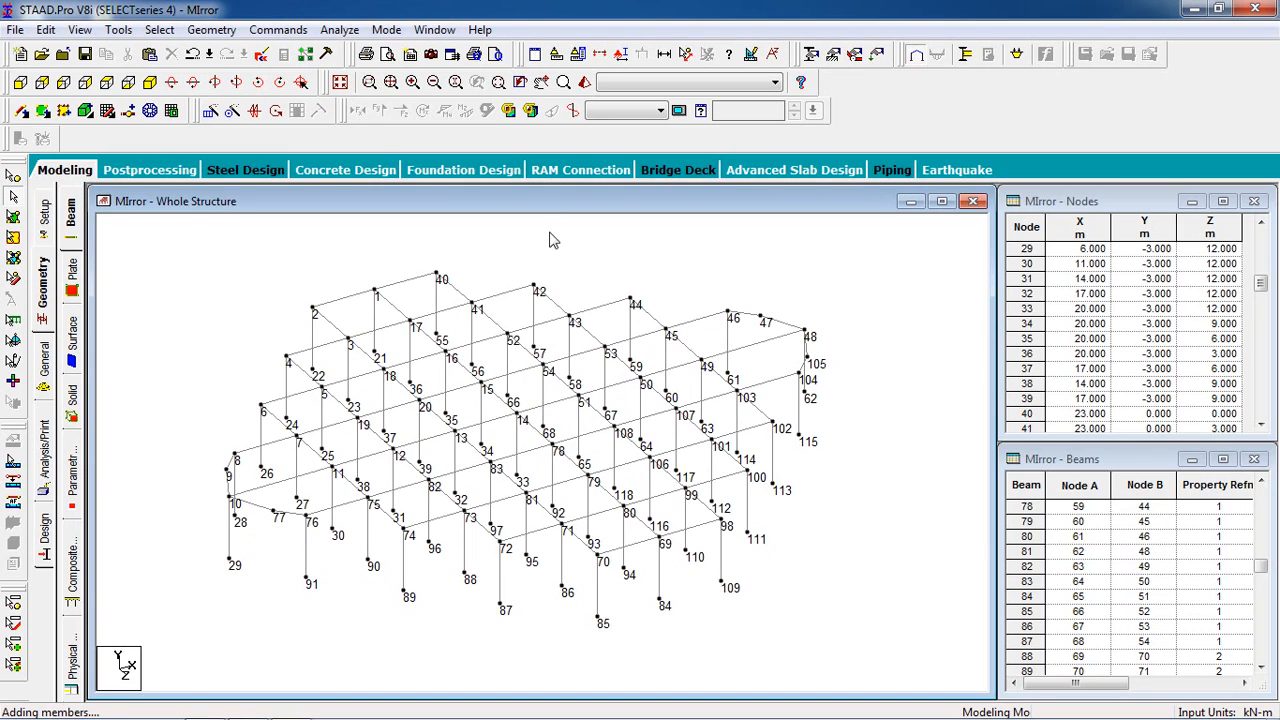
- Inspect the complete four-quadrant floor frame in a rendered 3D view
left_click(586, 84)
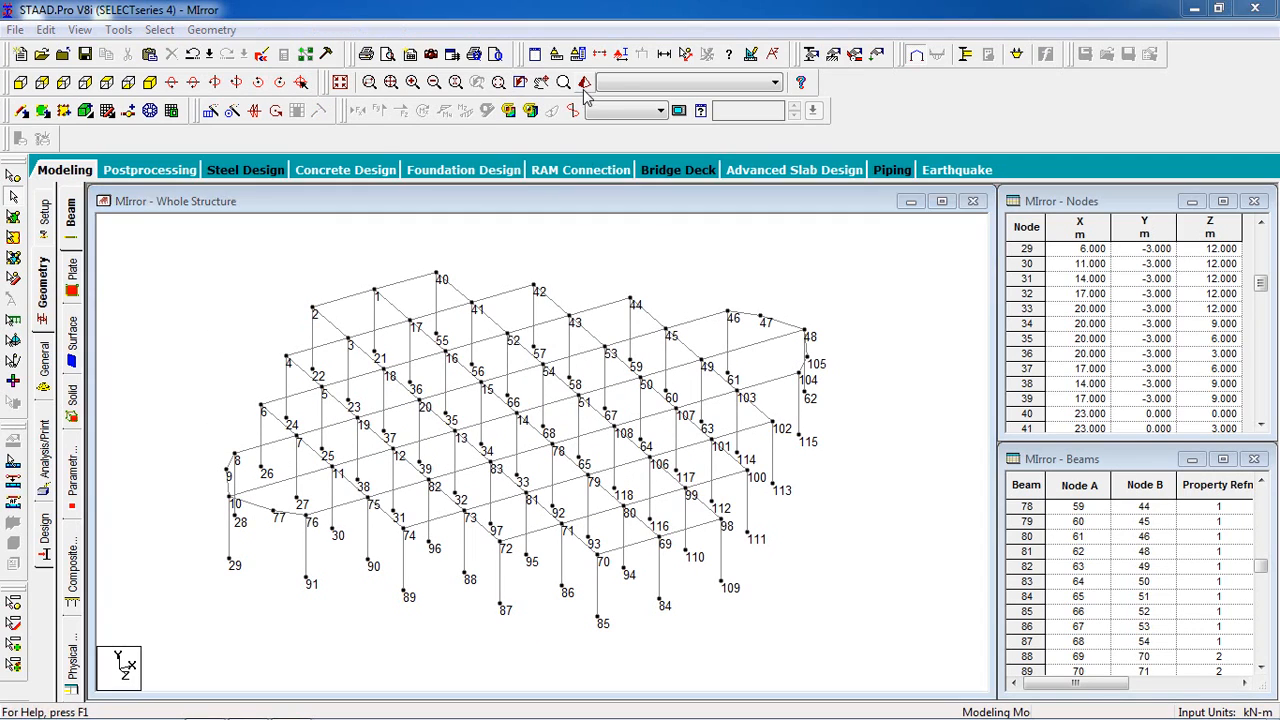
left_click_drag(608, 445, 682, 527)
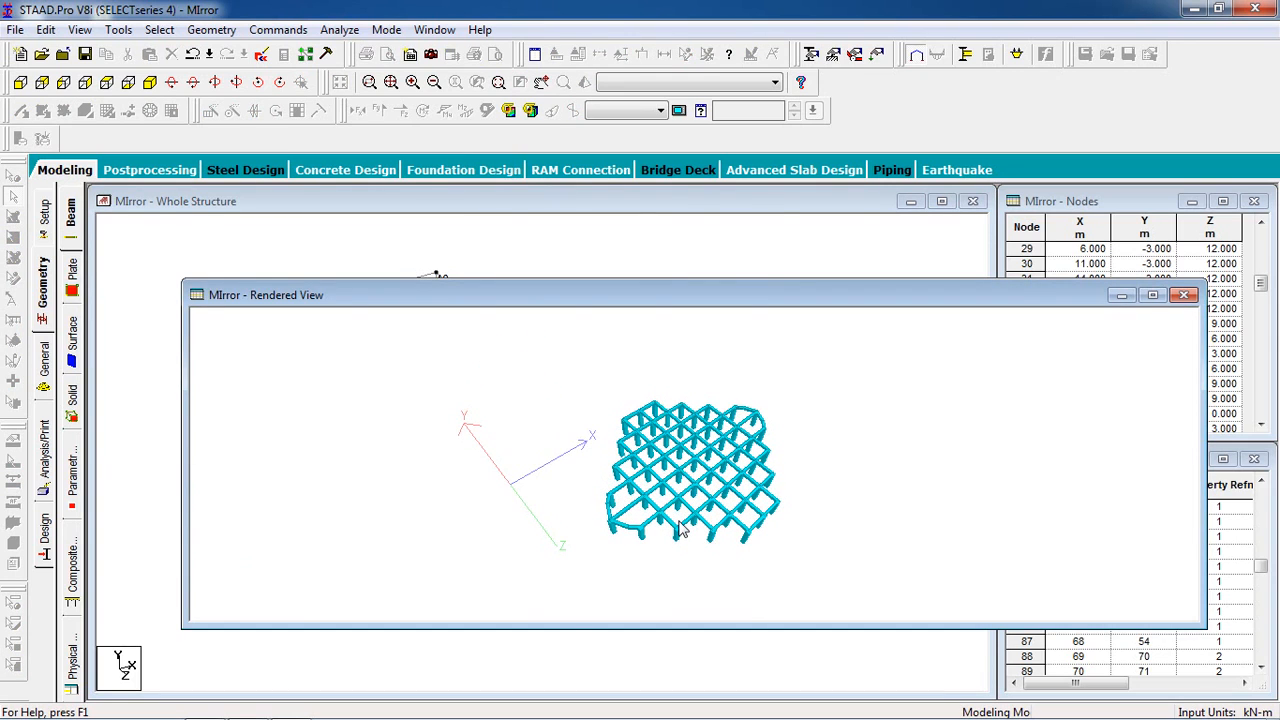
left_click(1184, 295)
scroll(676, 346, "down", 3)
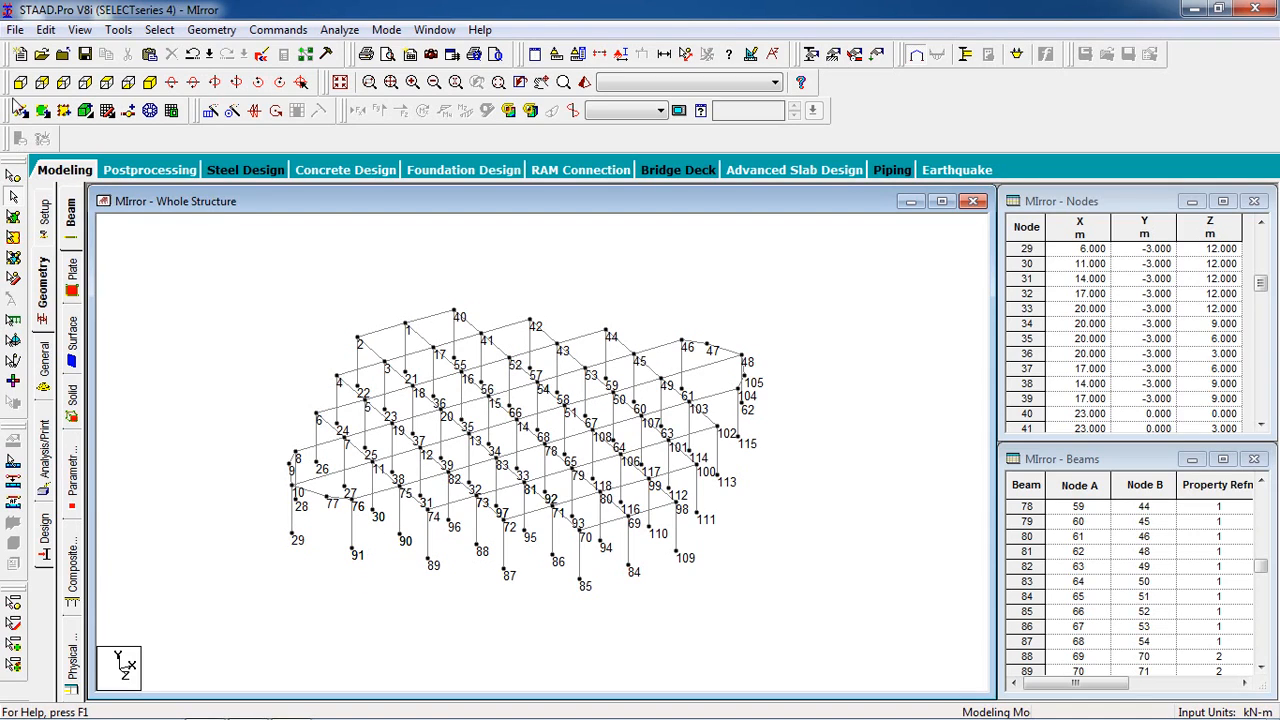
left_click(20, 82)
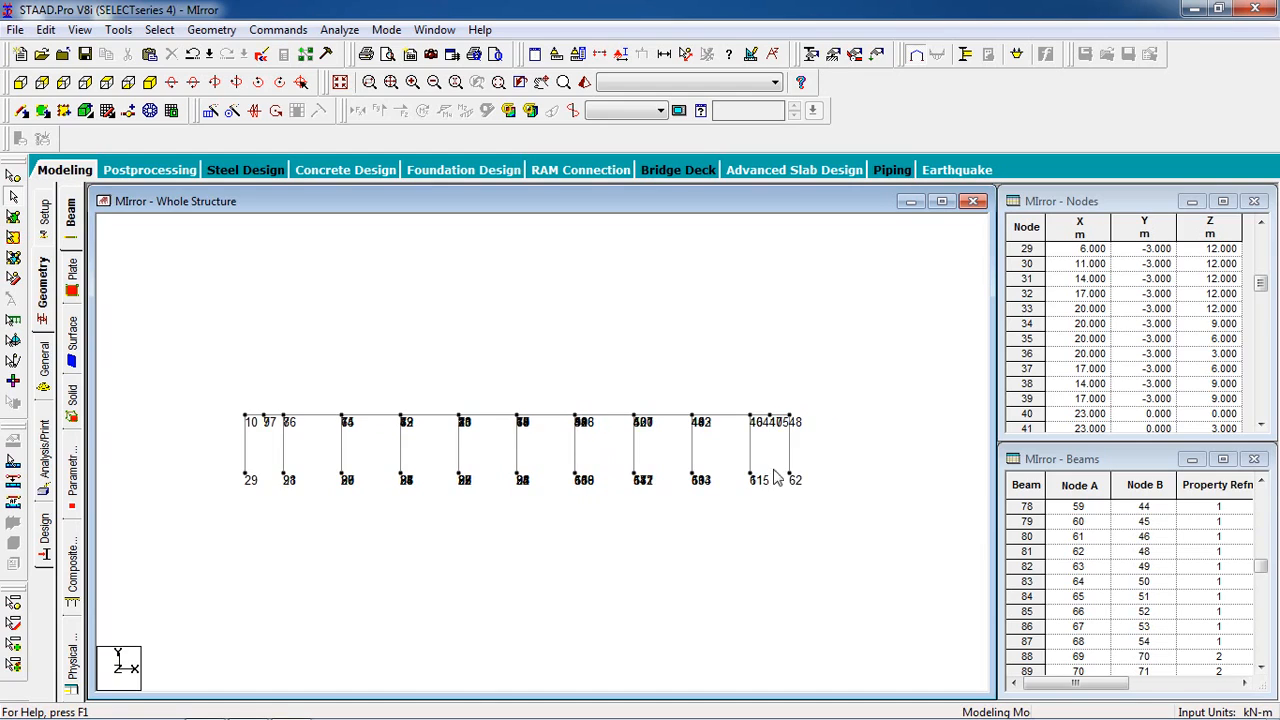
left_click_drag(843, 386, 213, 547)
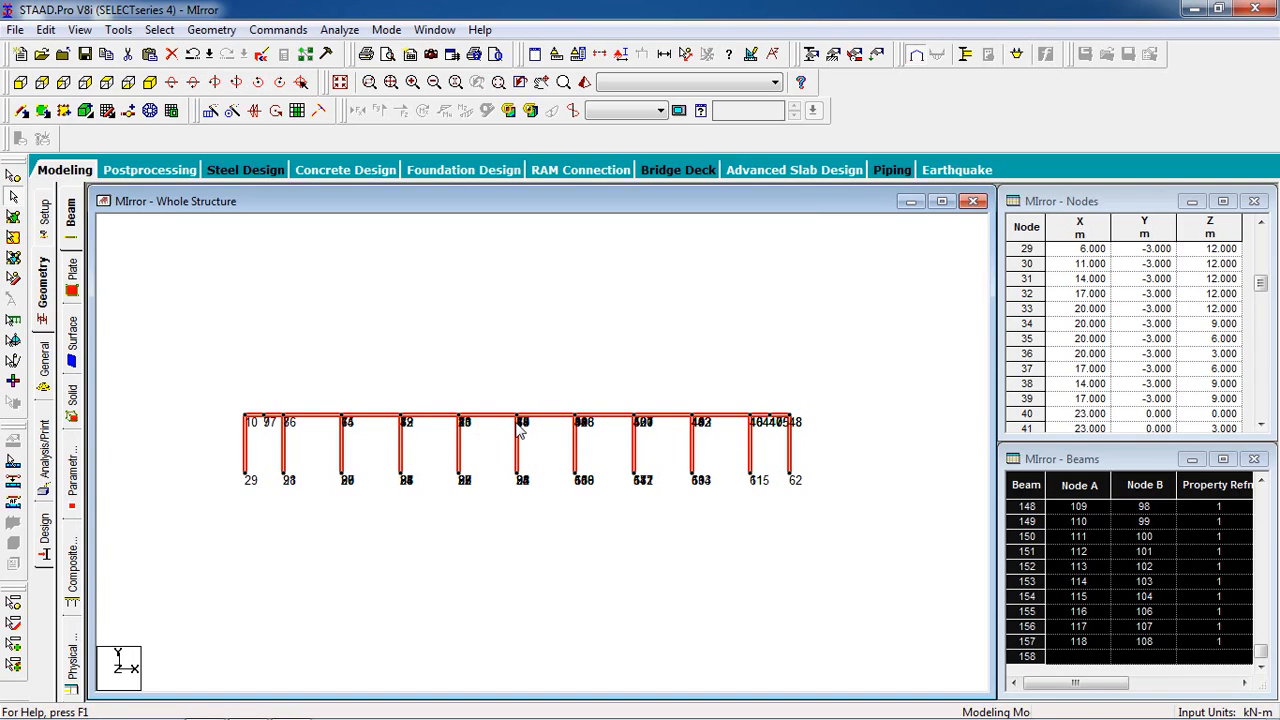
left_click(490, 373)
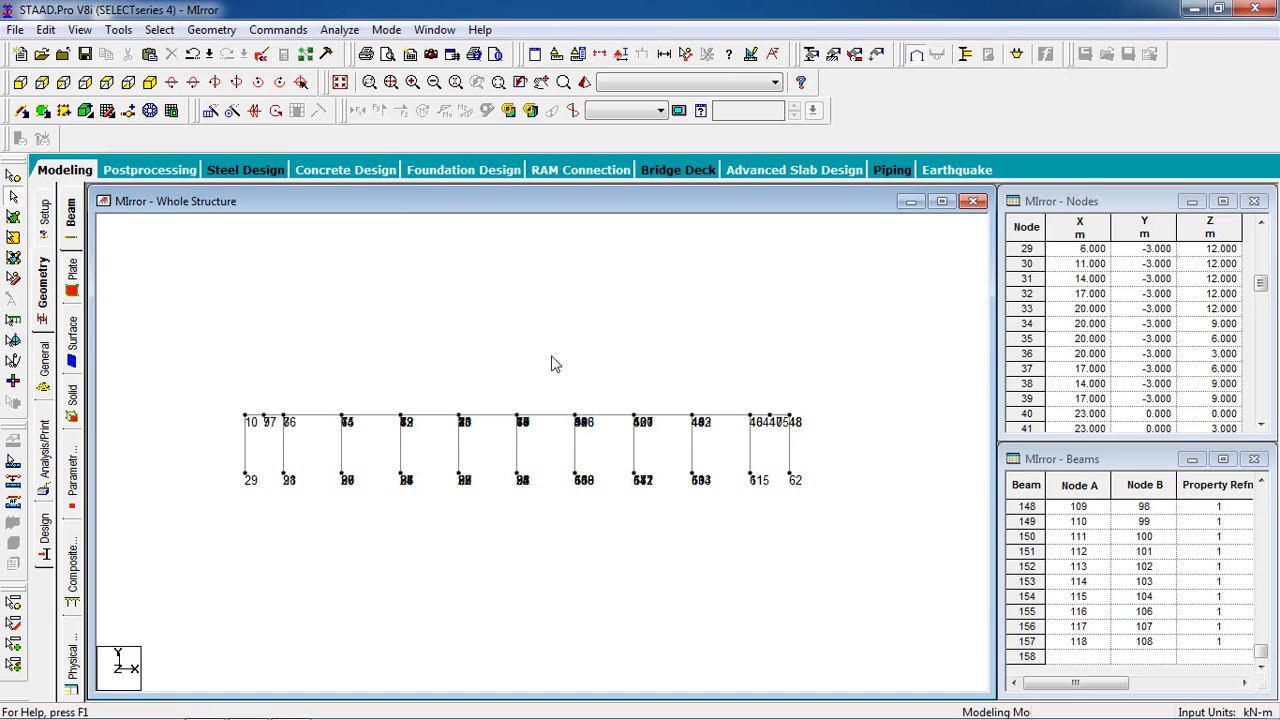
left_click(150, 82)
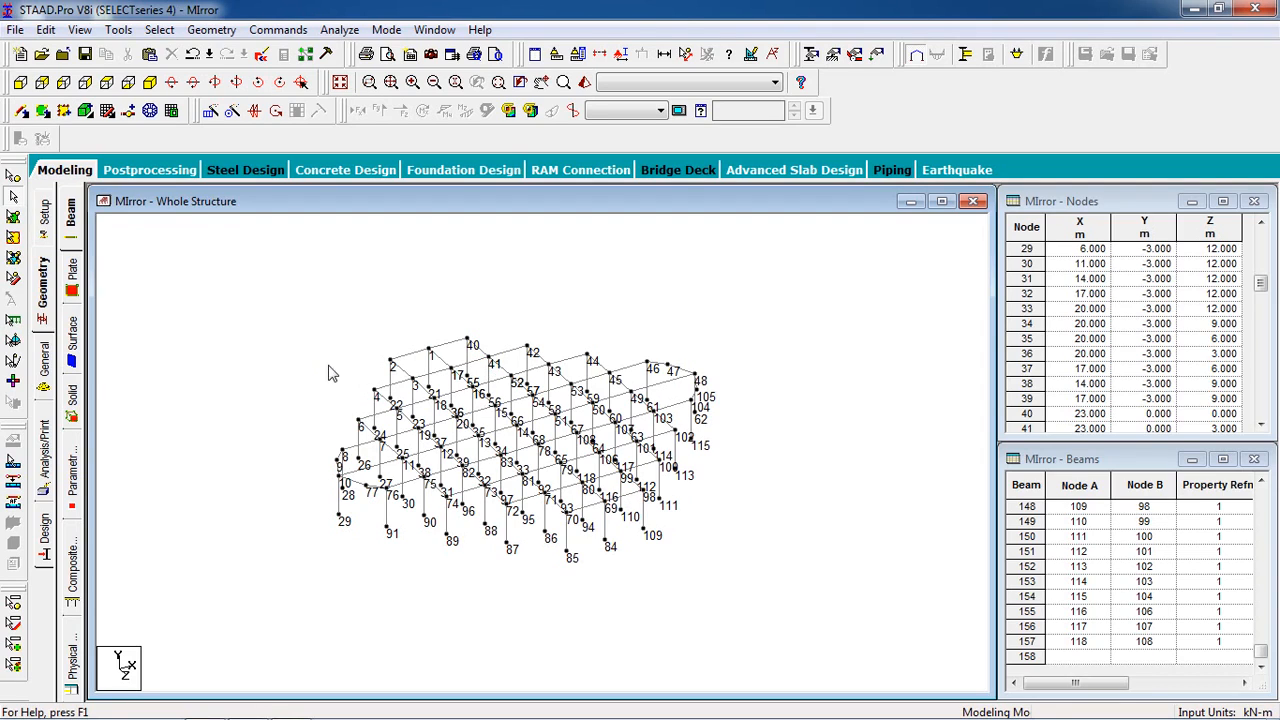
- Select the whole four-quadrant floor frame and try to copy it to the clipboard, keeping all members selected
left_click(13, 284)
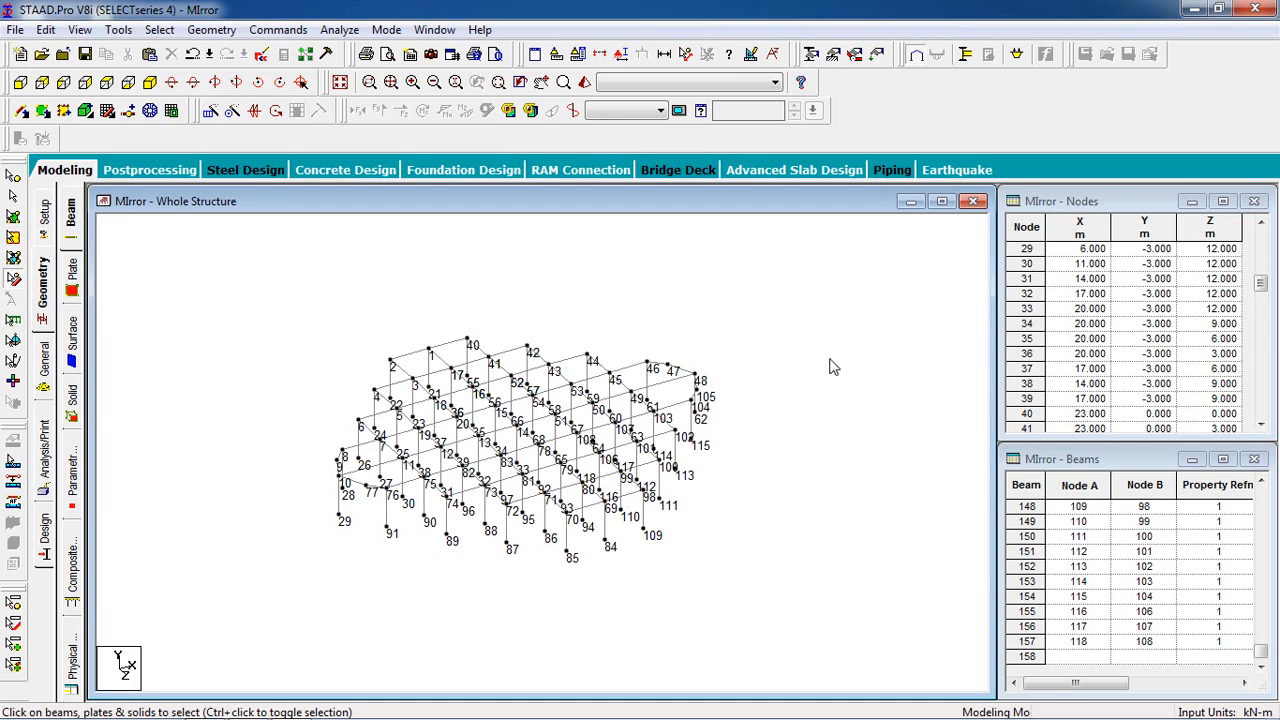
key("ctrl+a")
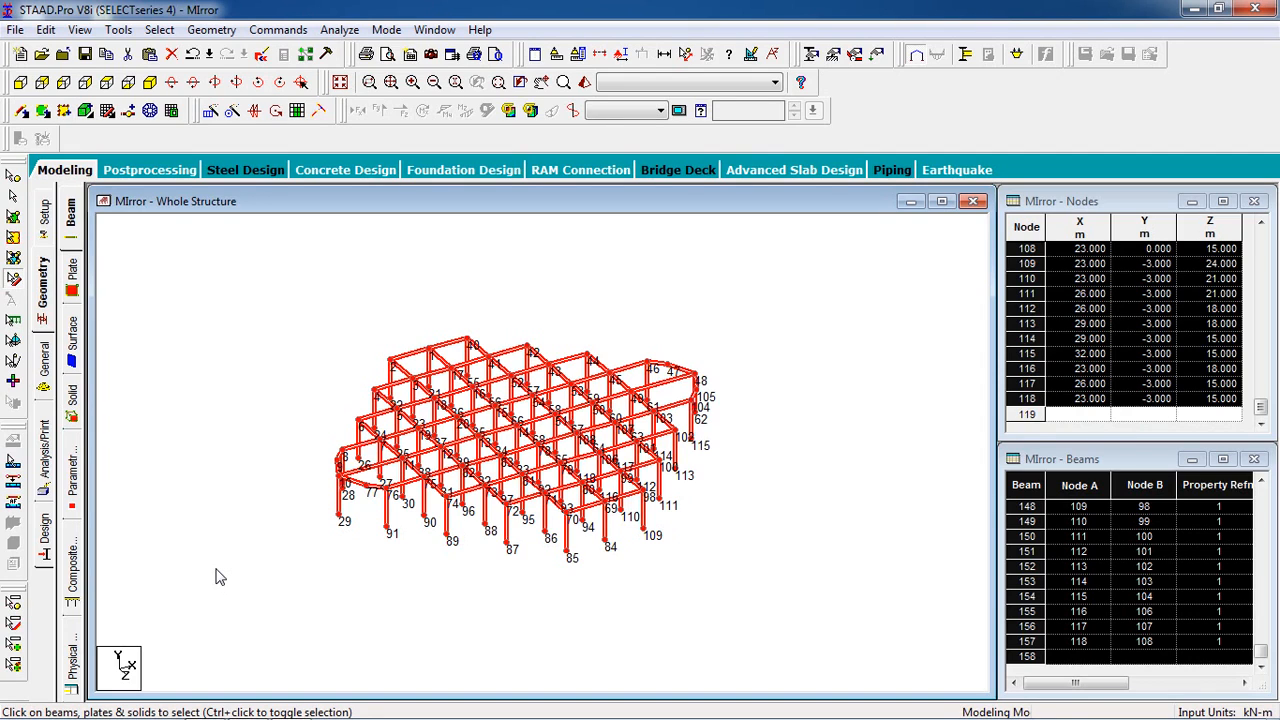
key("ctrl+c")
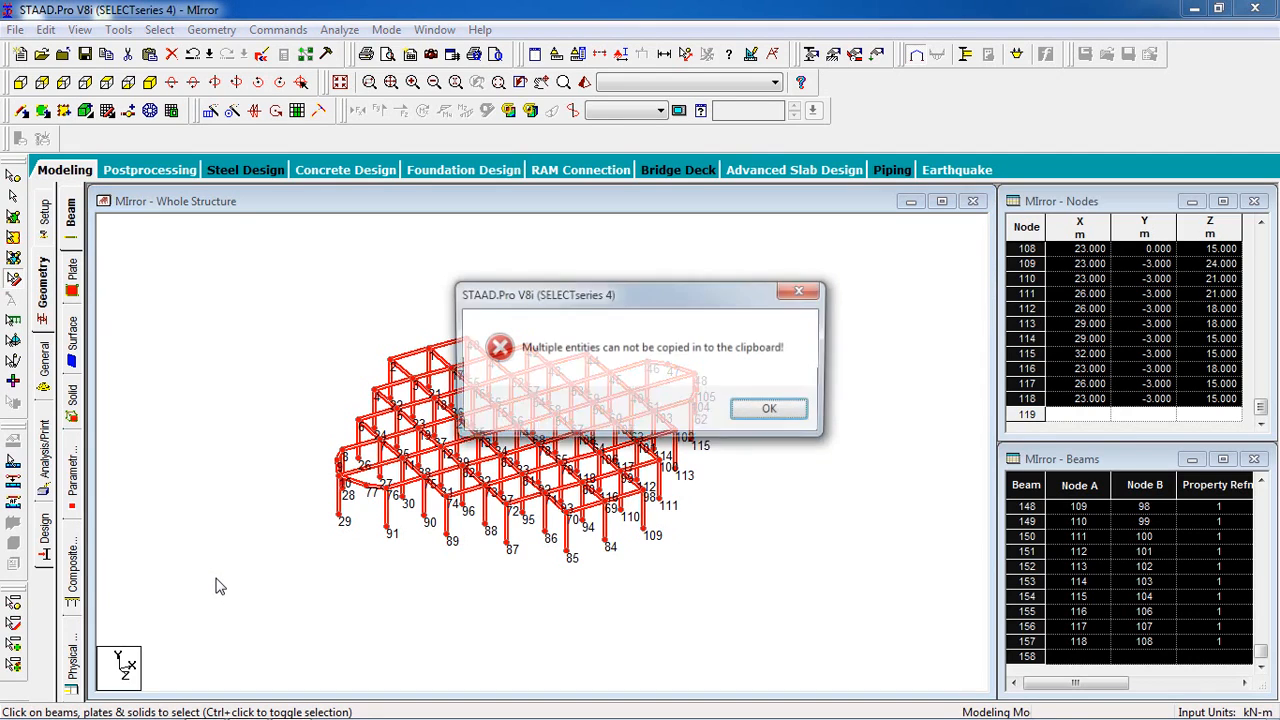
left_click(770, 412)
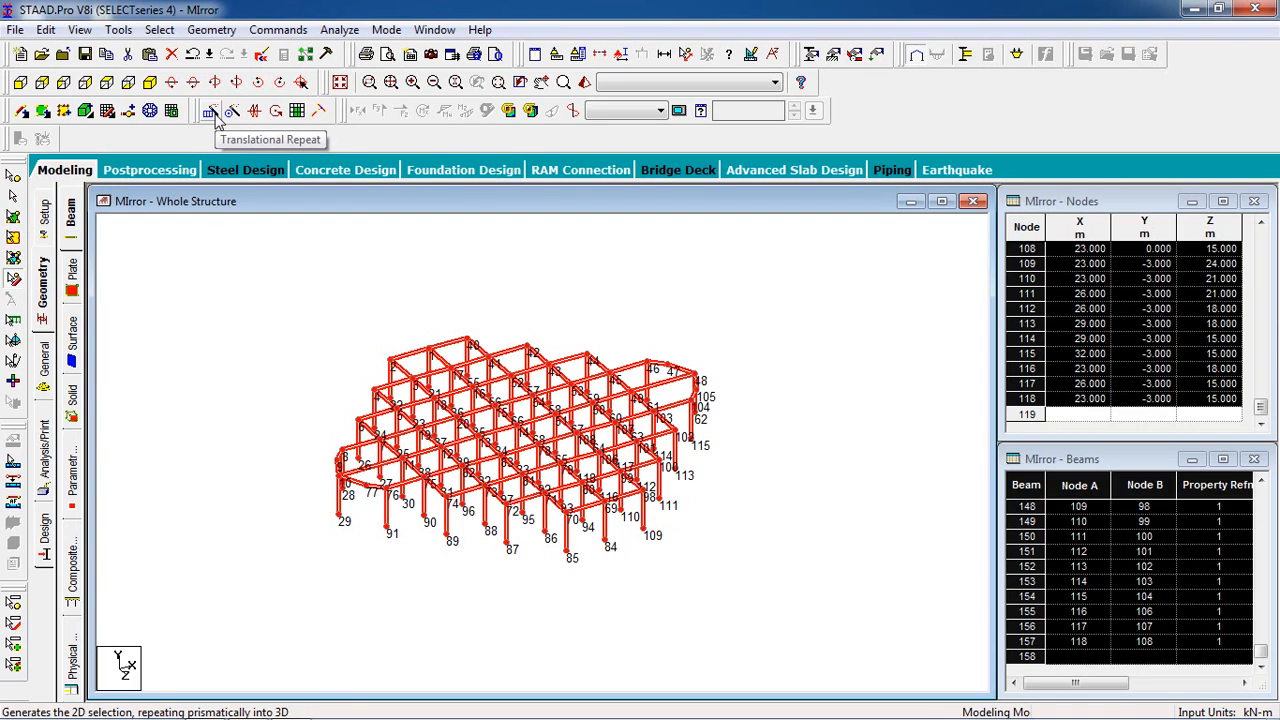
left_click(271, 231)
left_click_drag(806, 279, 172, 604)
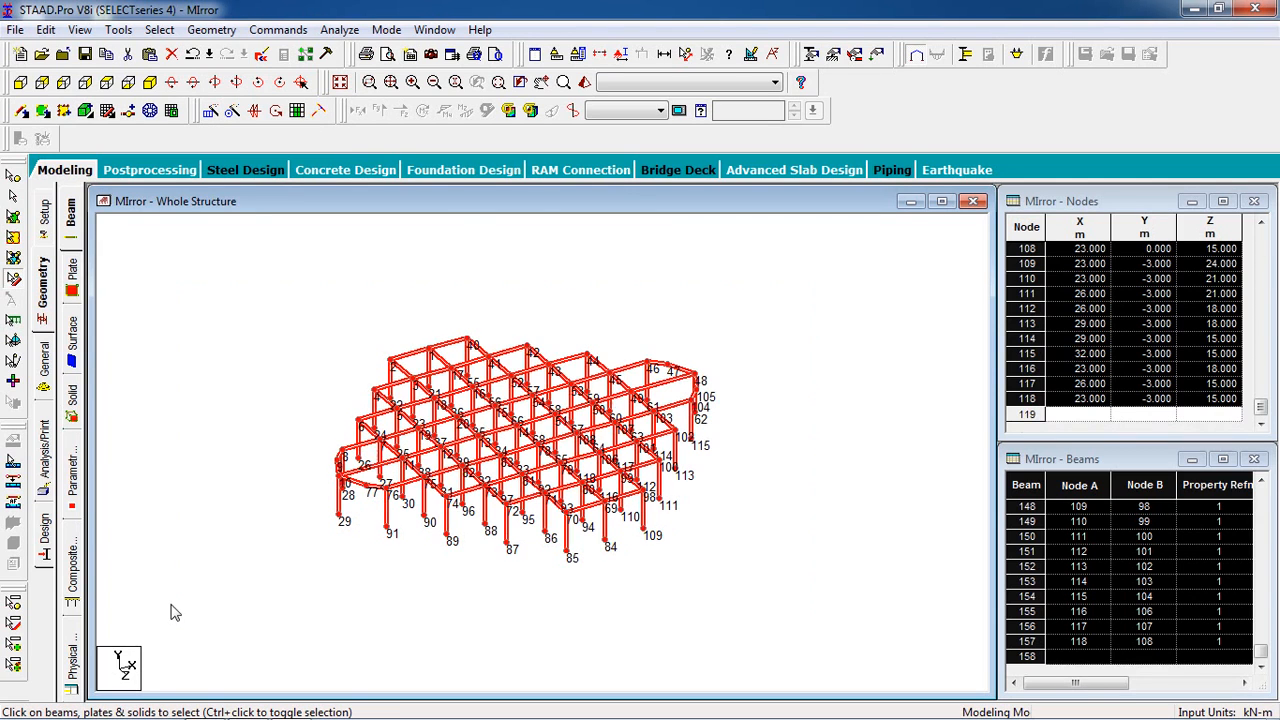
- Repeat the selected frame translationally in the global Y direction with 2 steps at 3 m spacing, then clear the selection
left_click(211, 110)
left_click(447, 453)
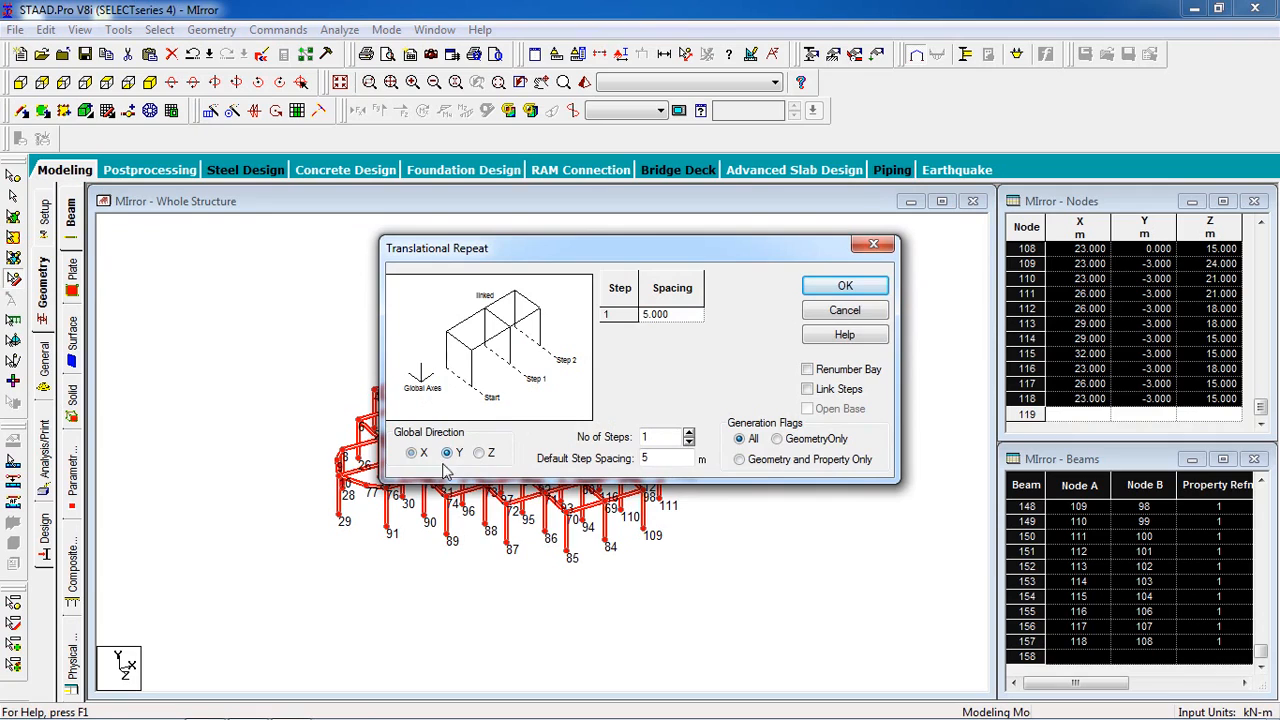
left_click_drag(667, 434, 525, 452)
type("2")
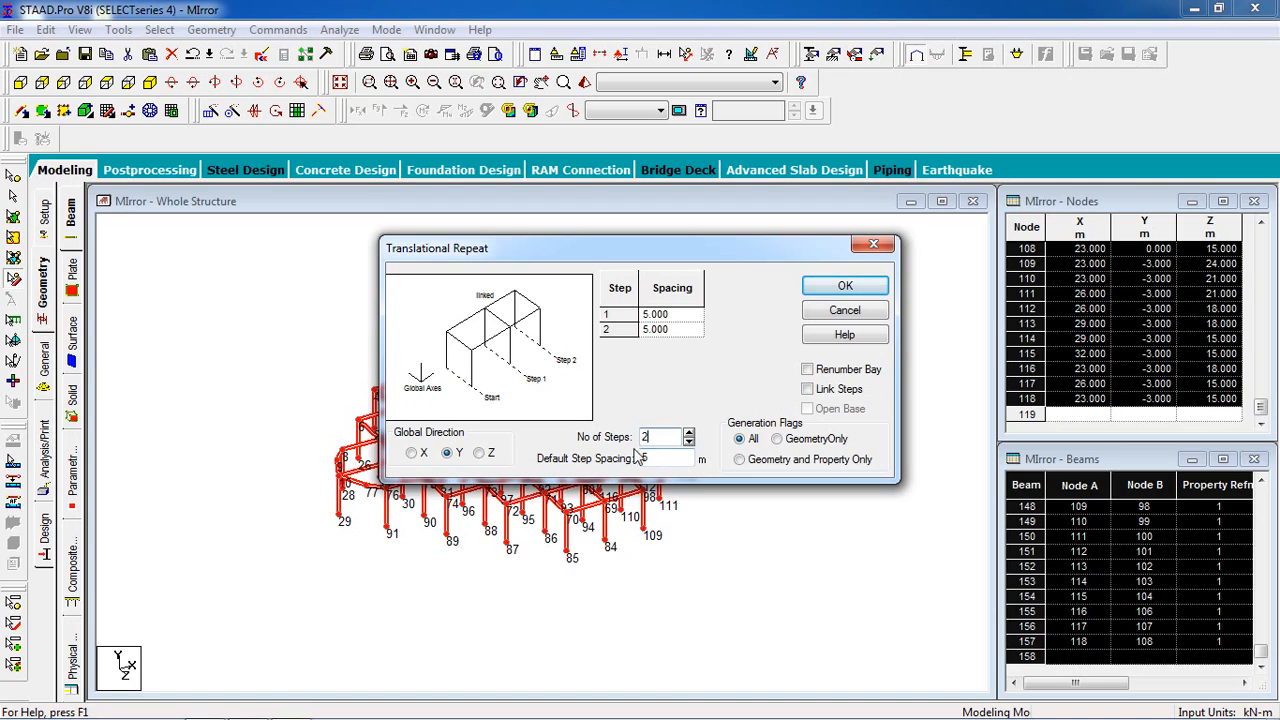
left_click_drag(660, 458, 585, 458)
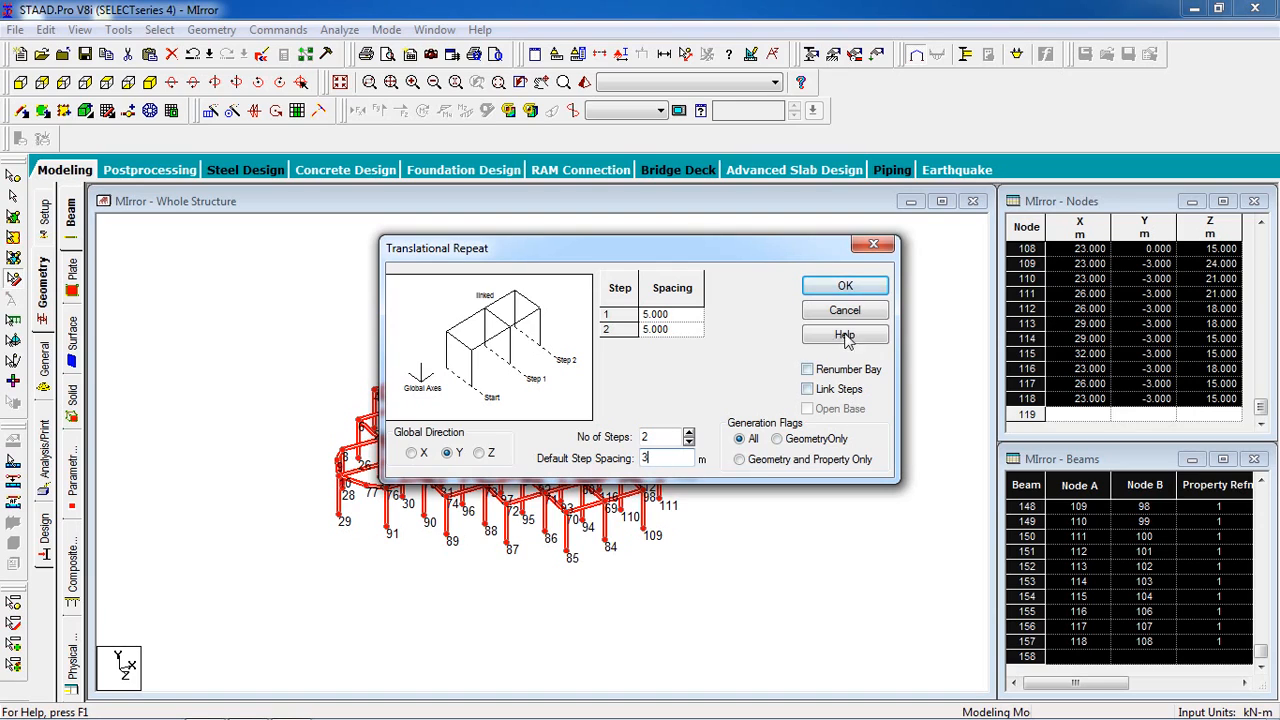
left_click(833, 290)
left_click(812, 304)
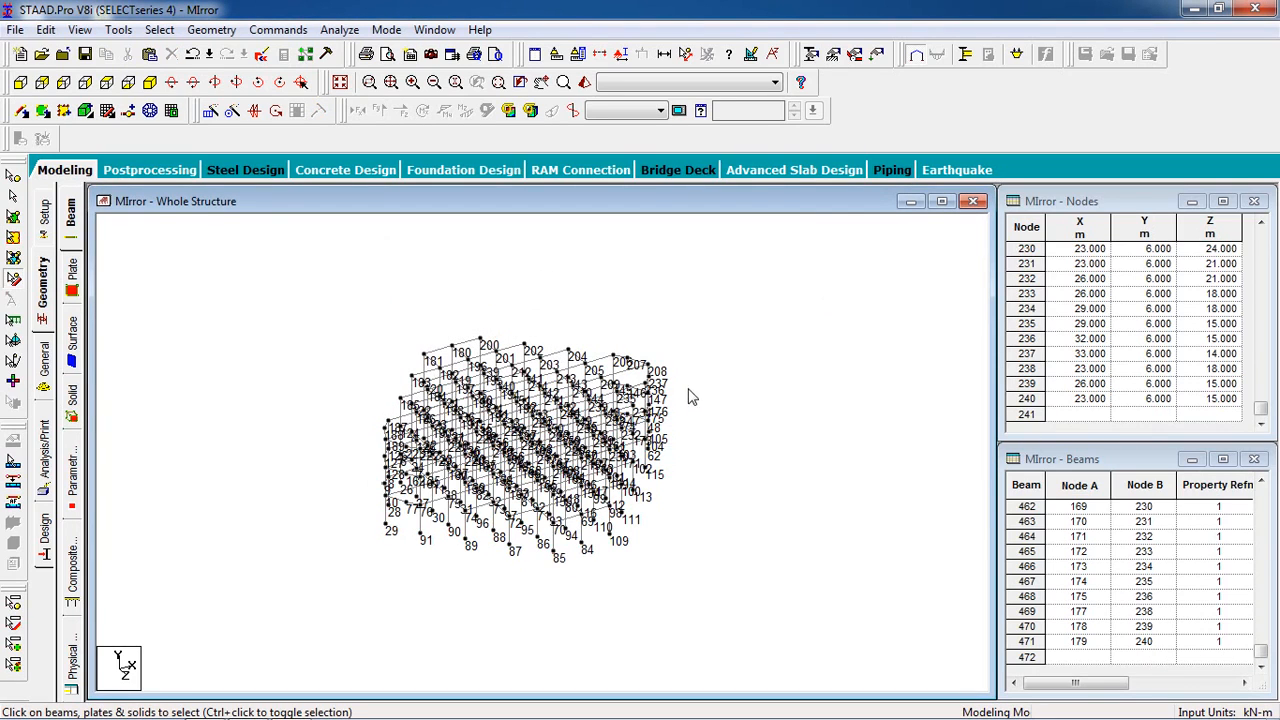
- Inspect the frame with its two repeated storeys from several angles in a rendered 3D view
scroll(500, 486, "up", 1)
scroll(600, 380, "up", 3)
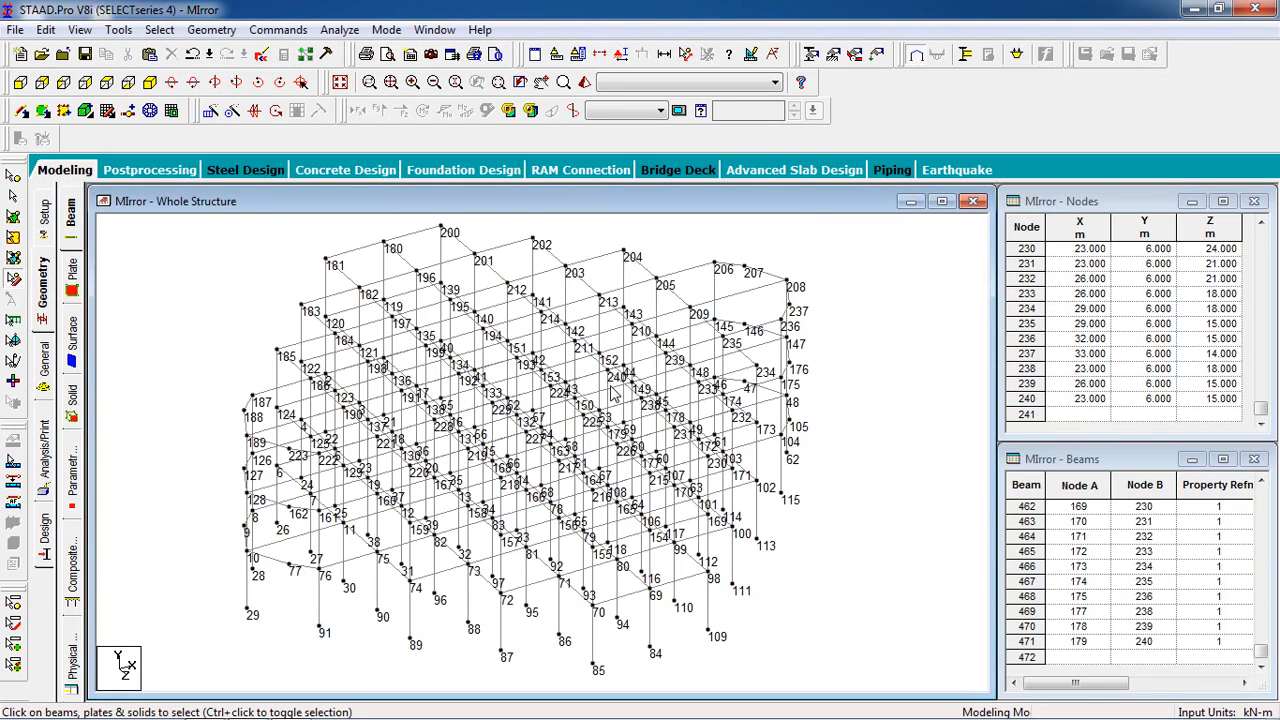
left_click(584, 82)
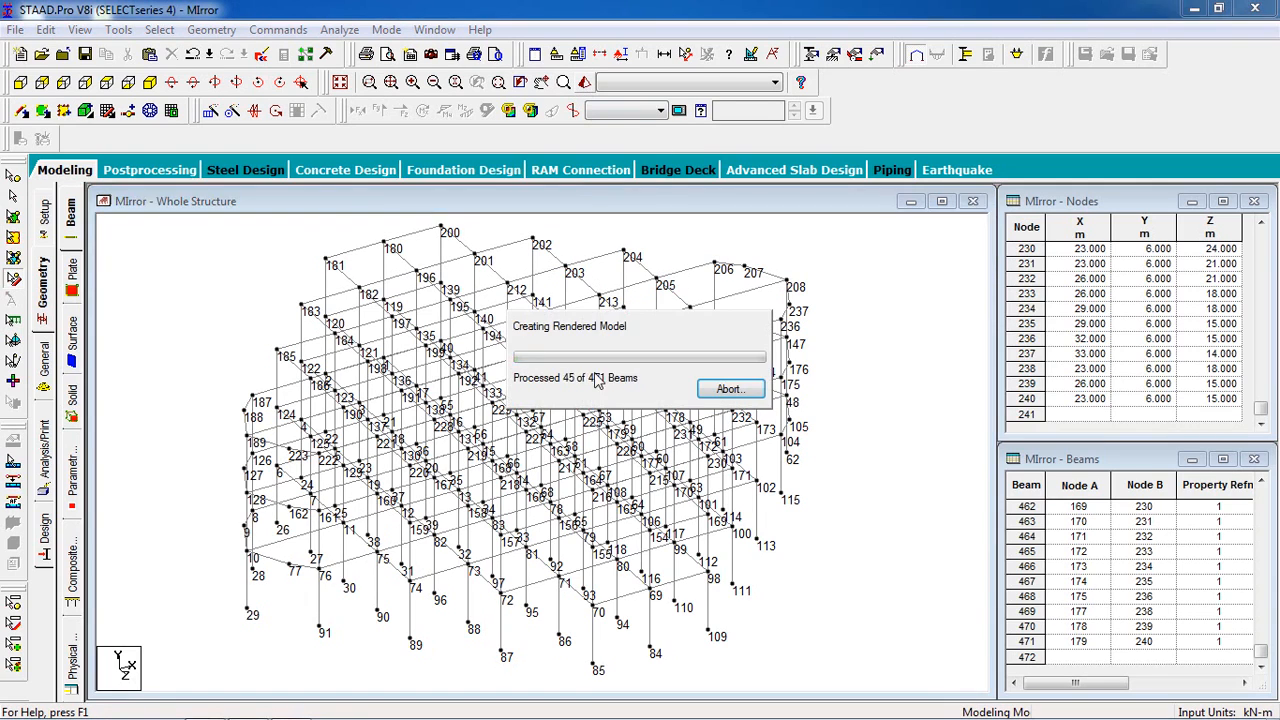
left_click_drag(756, 555, 727, 423)
left_click_drag(687, 481, 686, 519)
left_click_drag(691, 467, 723, 625)
left_click_drag(715, 549, 740, 455)
left_click(1207, 318)
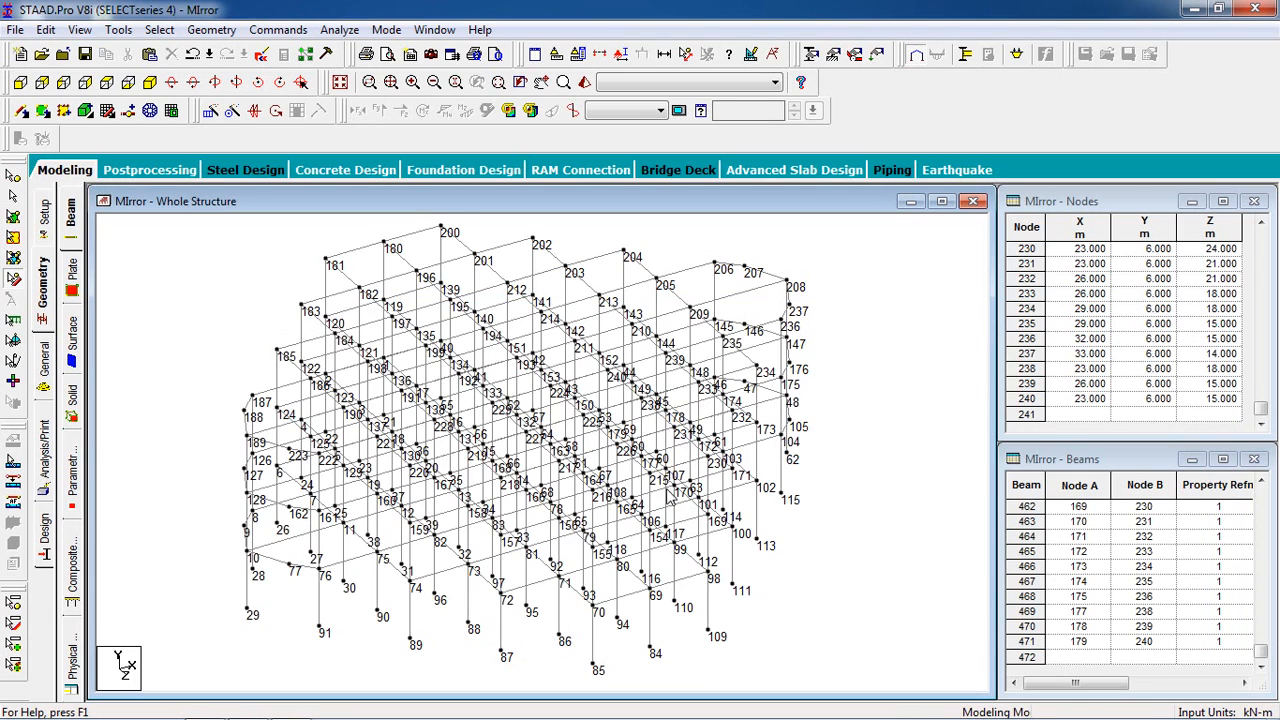
- Decline the auto save and select the two upper storeys' columns and the beams at Y = 0 and 3 m, excluding top beams and base columns
left_click(20, 82)
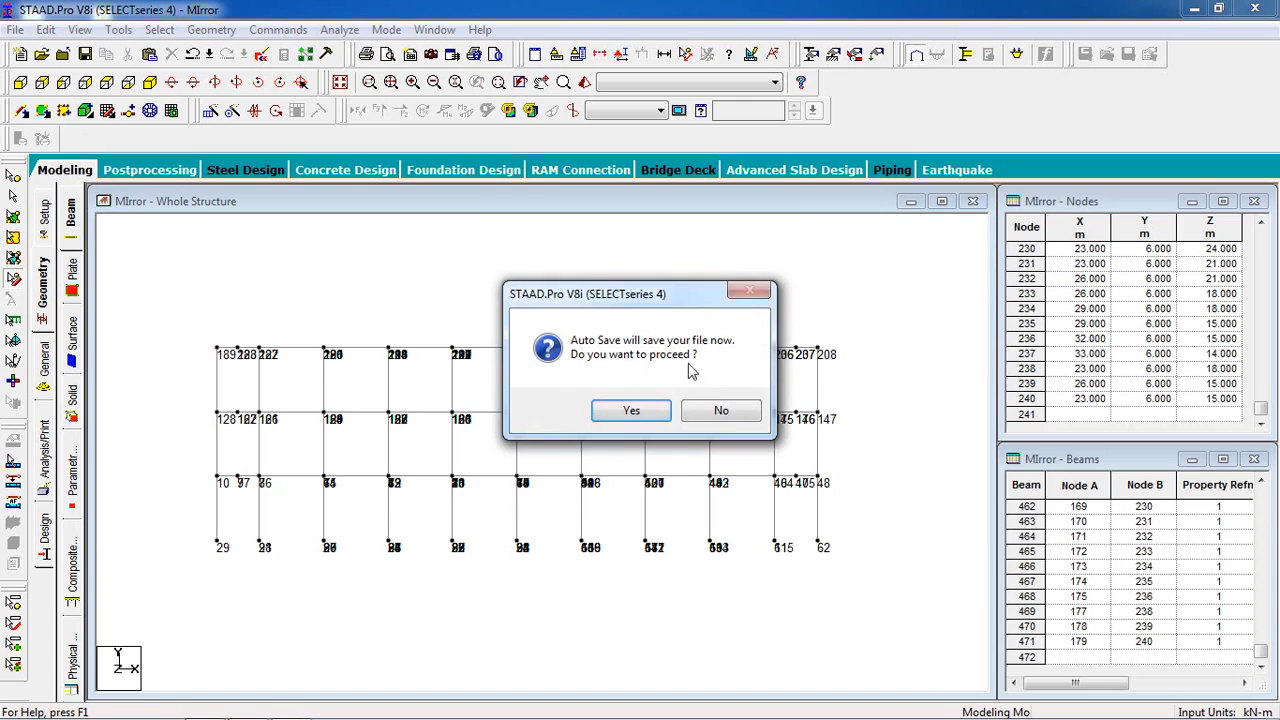
left_click(742, 418)
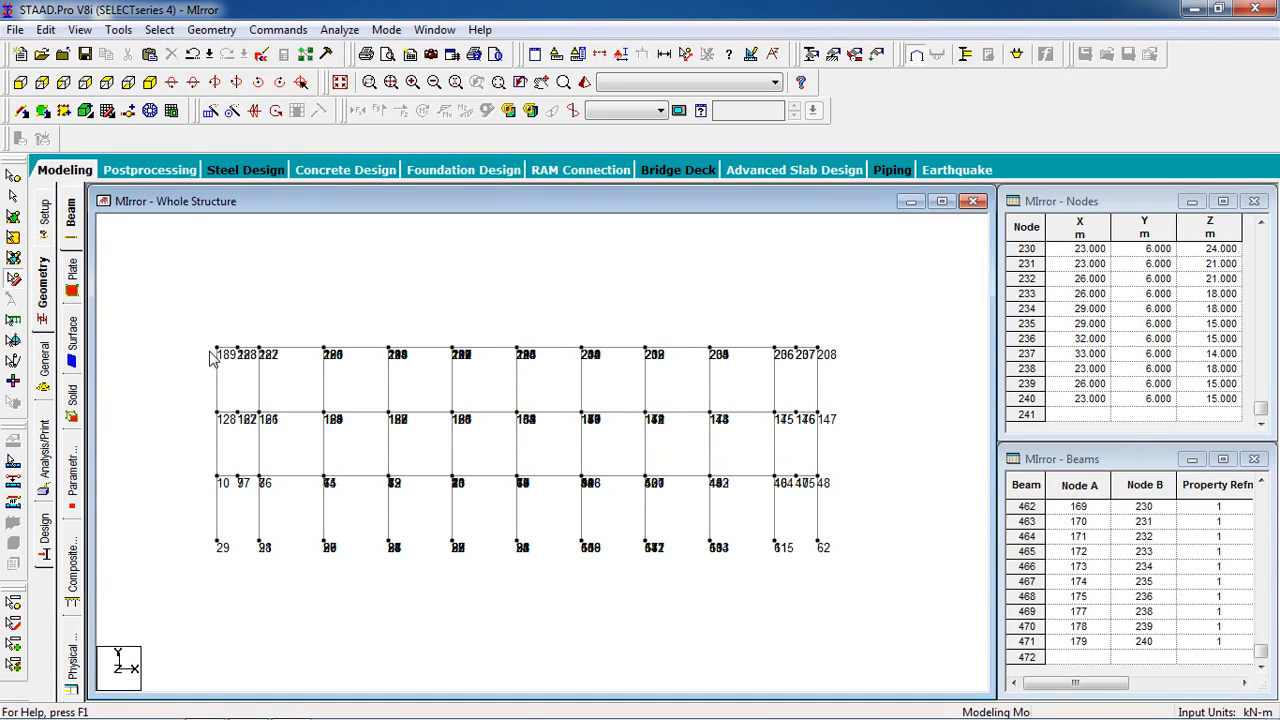
left_click(13, 196)
left_click_drag(651, 443, 175, 483)
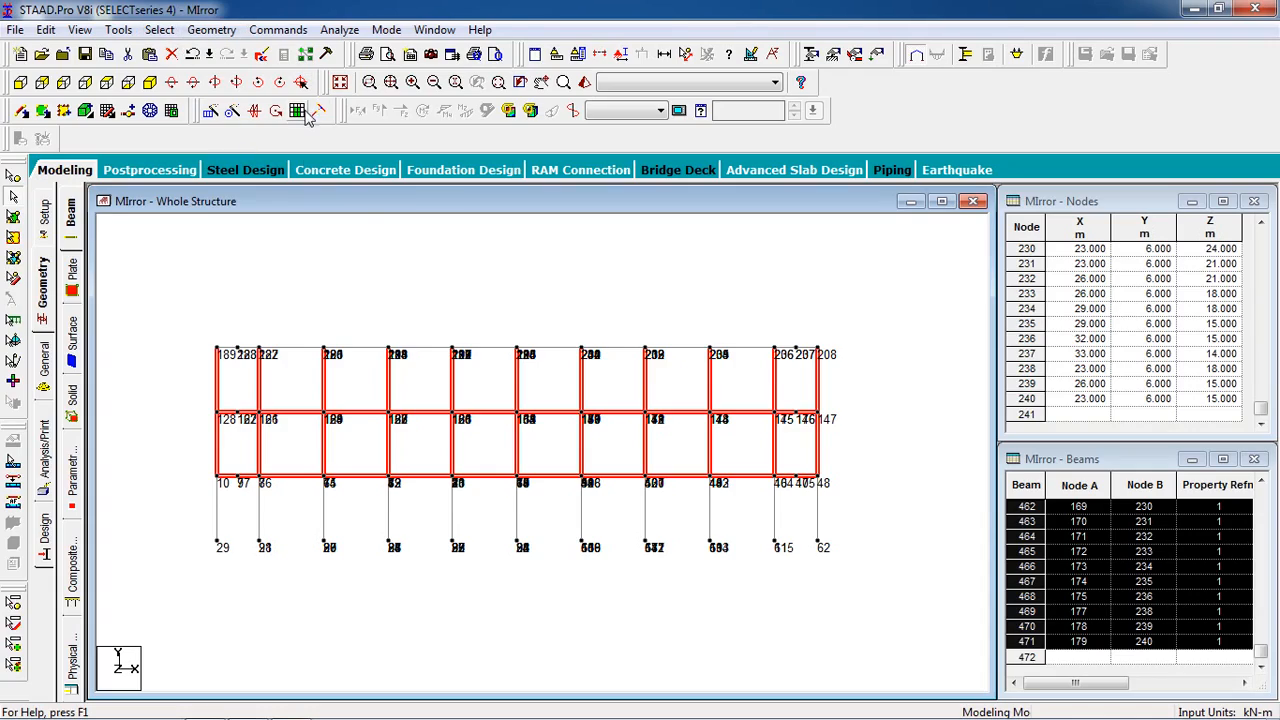
left_click(150, 82)
scroll(478, 330, "up", 5)
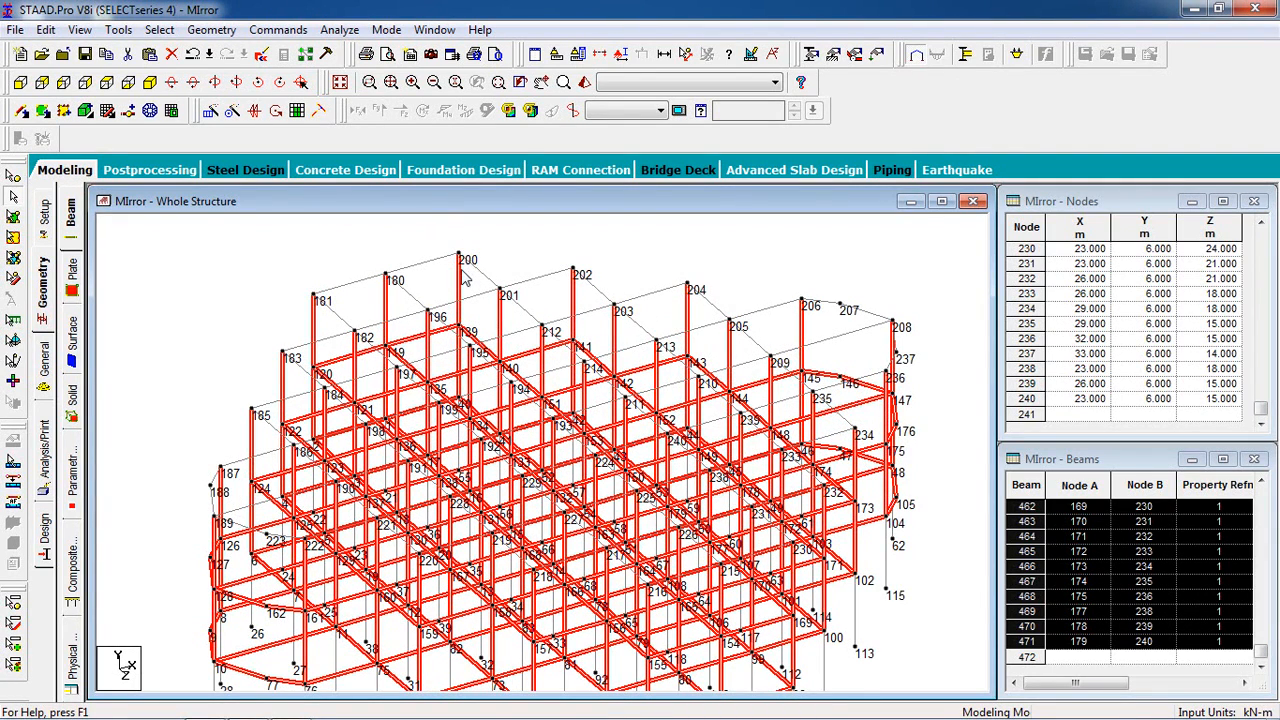
- Mirror the selected members as a copy about the X-Z plane through node 200, then clear the selection
left_click(213, 29)
left_click(322, 431)
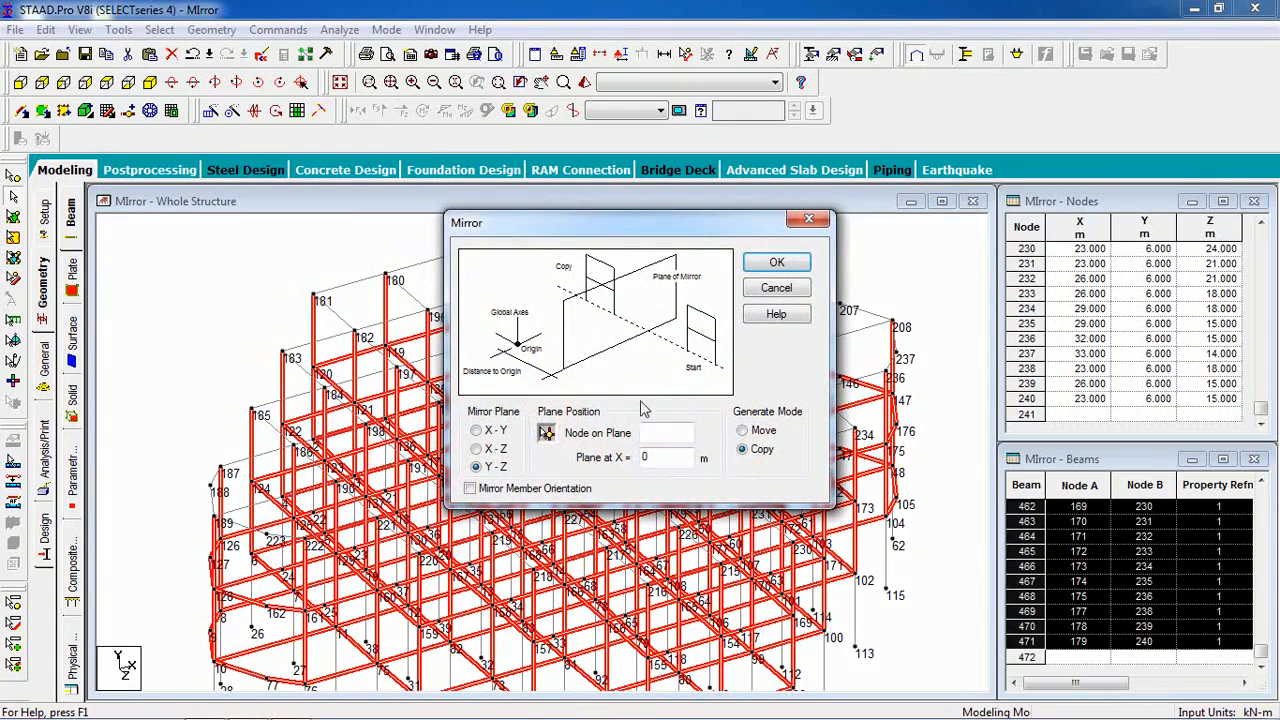
left_click(477, 449)
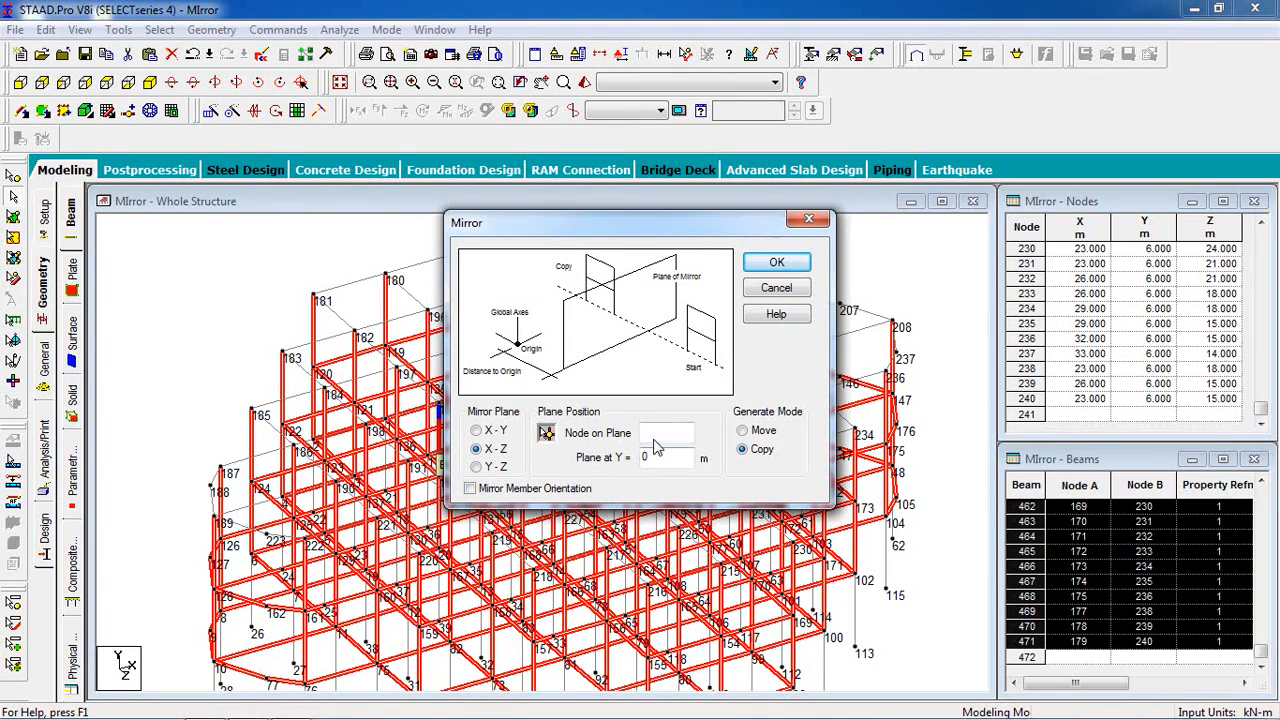
left_click_drag(566, 224, 646, 272)
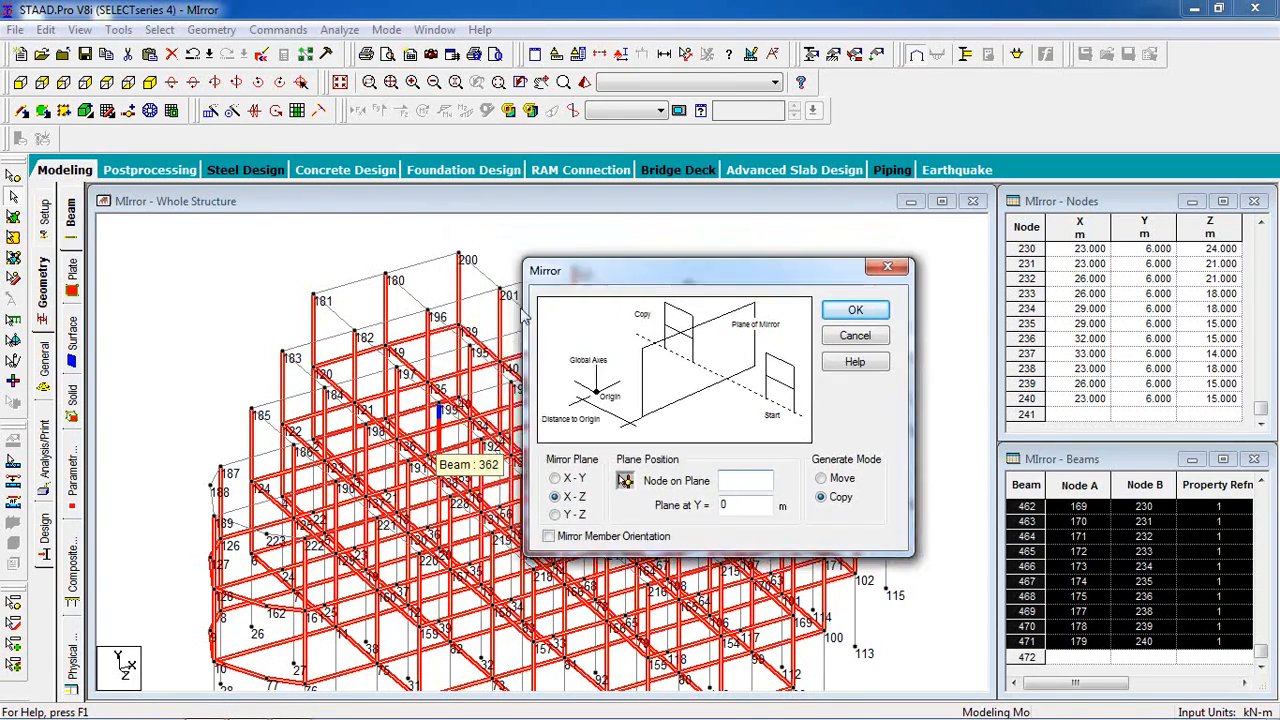
type("200")
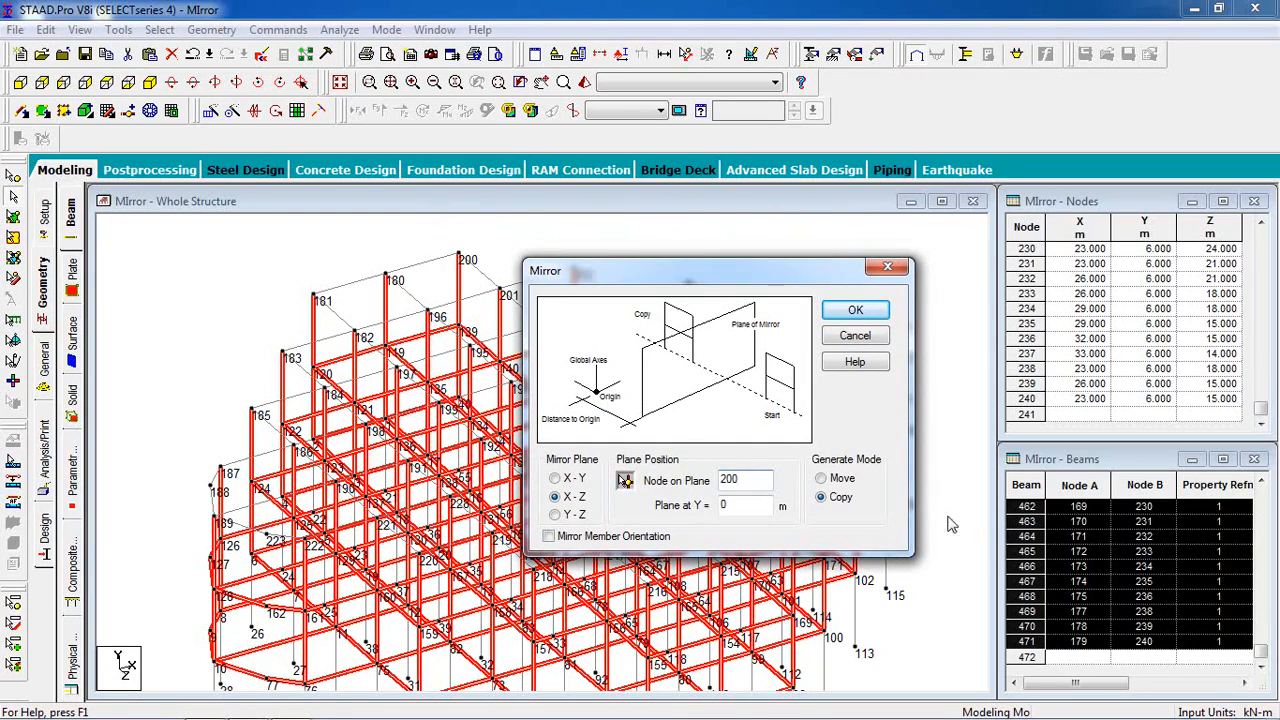
left_click(855, 310)
left_click(904, 330)
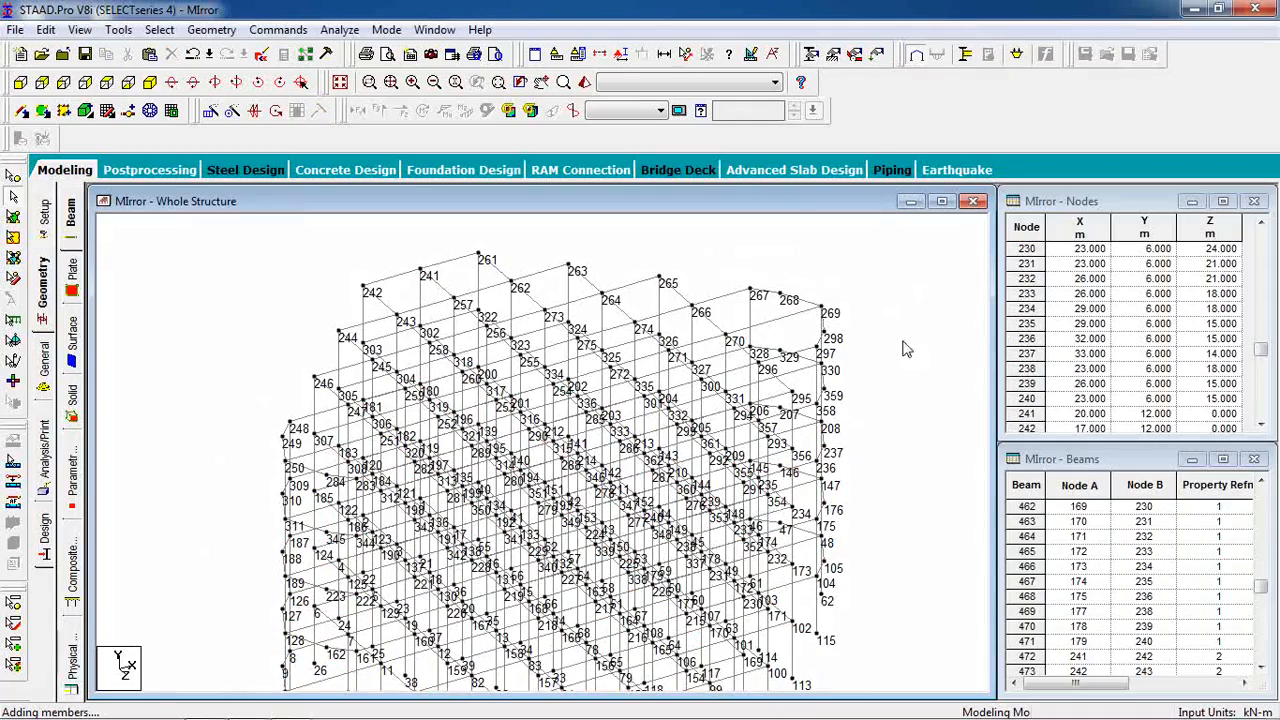
- Inspect the vertically mirrored multi-storey frame in a rendered 3D view and in the wireframe view
left_click(584, 82)
mouse_move(665, 390)
left_mouse_down()
mouse_move(837, 457)
mouse_move(743, 629)
mouse_move(715, 558)
left_mouse_up()
left_click_drag(725, 514, 975, 437)
left_click(1231, 342)
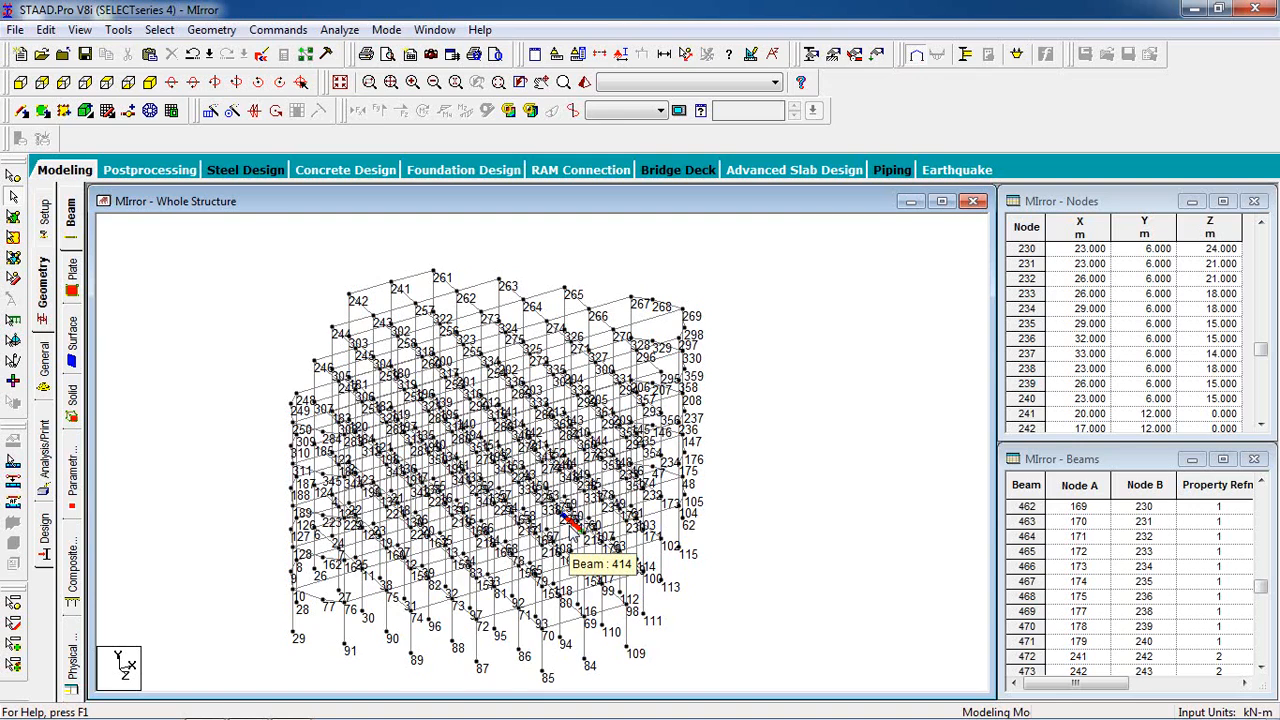
scroll(569, 525, "down", 1)
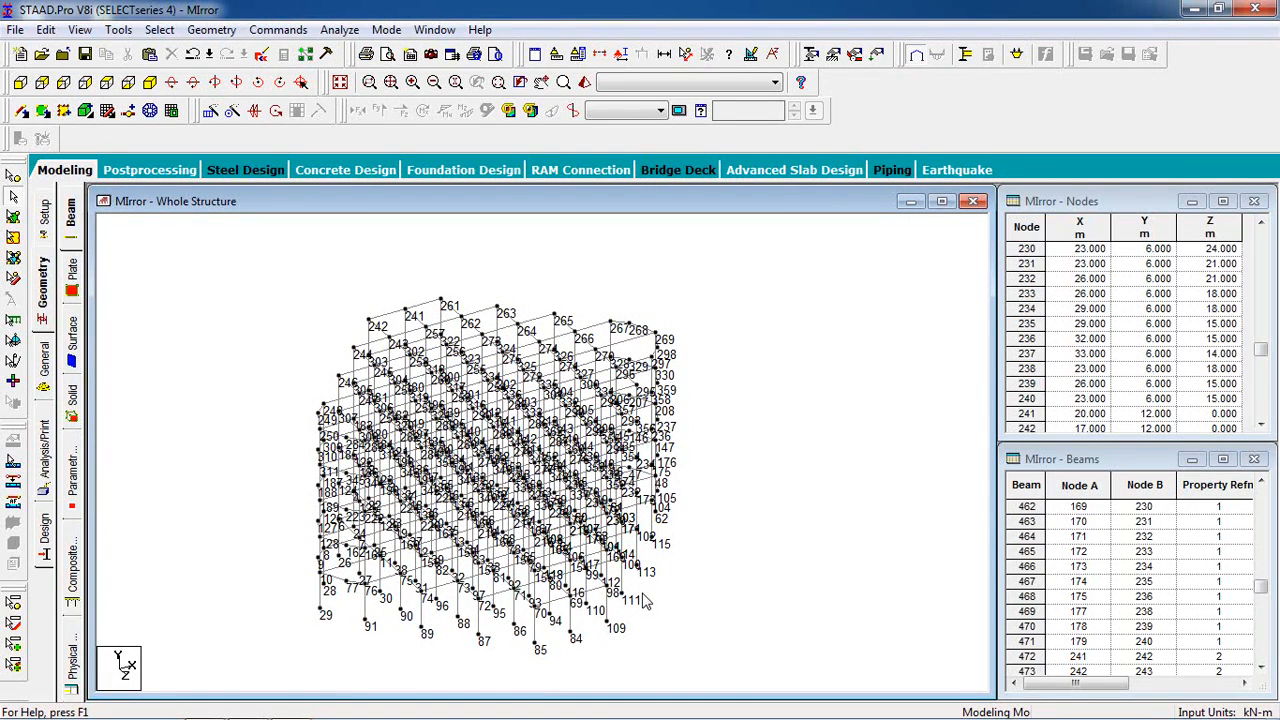
scroll(648, 600, "up", 2)
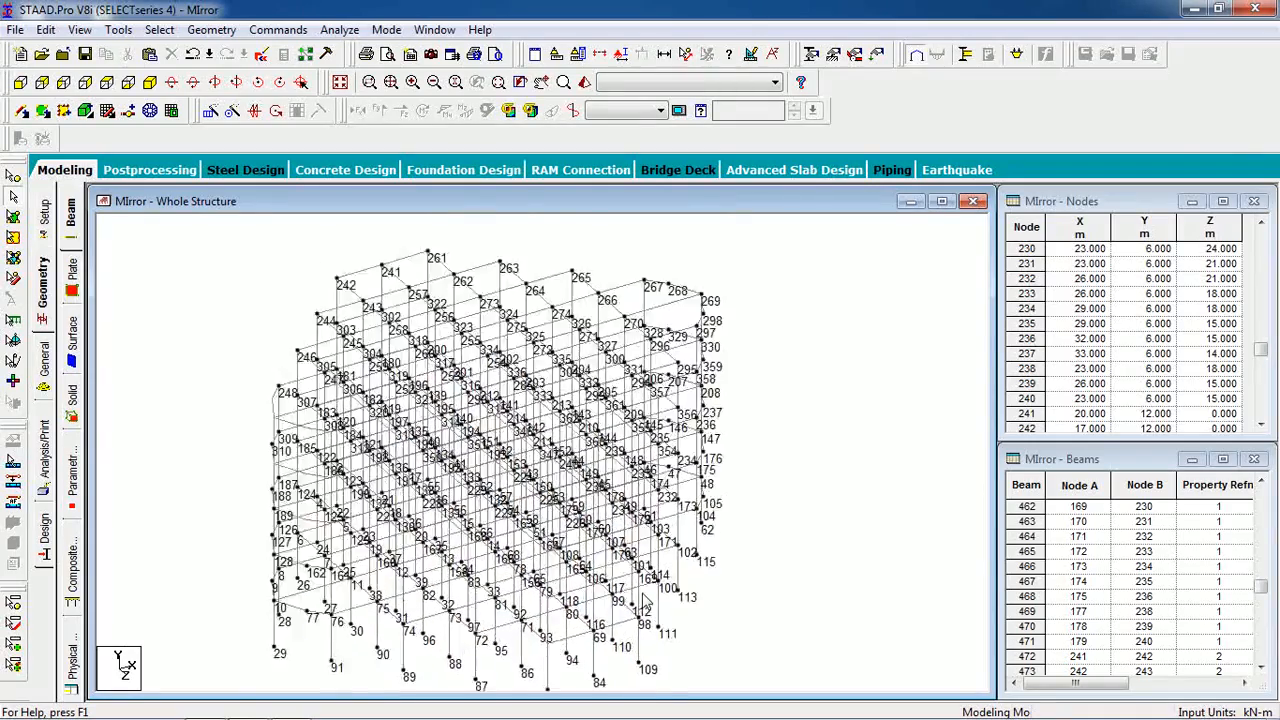